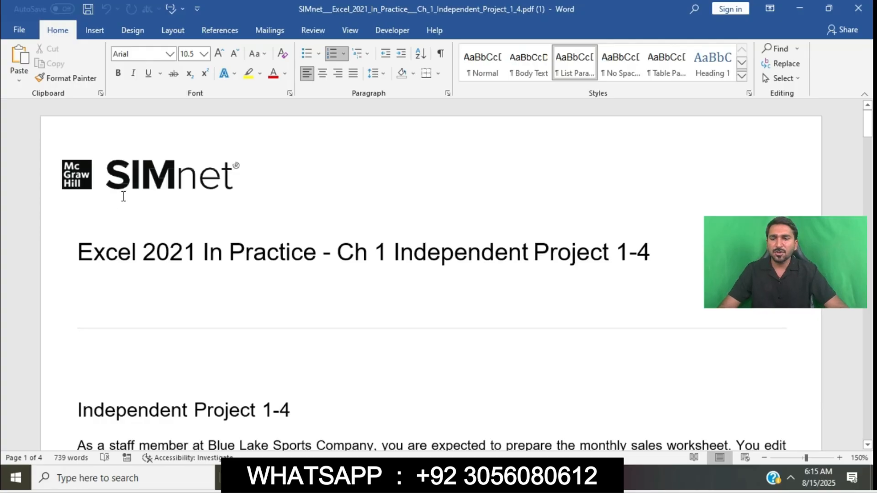
Step: Highlight the document title "Excel 2021 In Practice - Ch 1 Independent Project 1-4" in yellow
scroll(160, 272, down, 1)
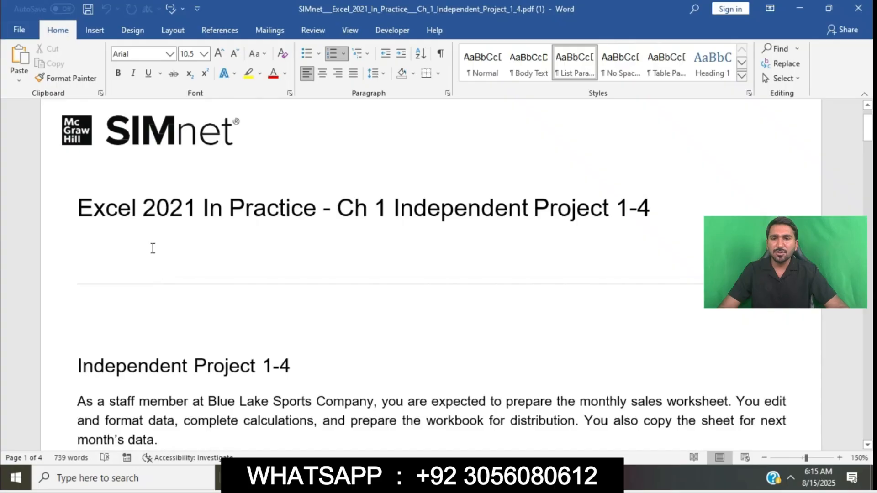
drag(80, 203, 652, 203)
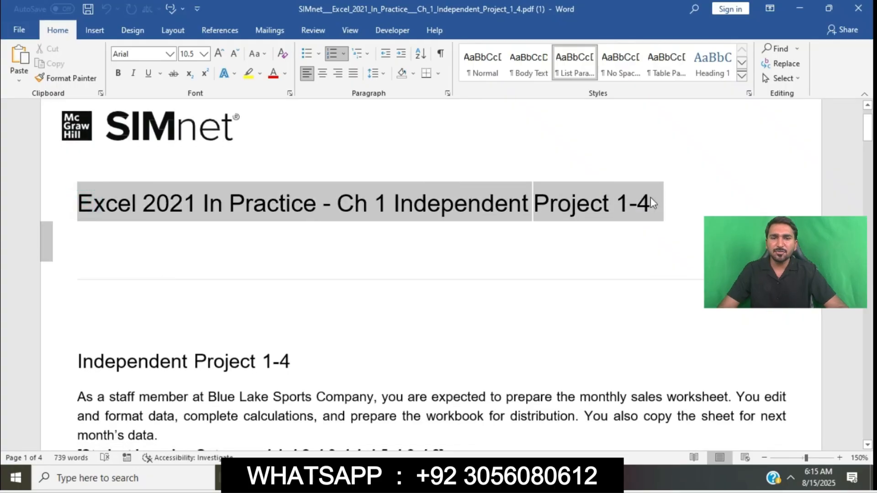
click(698, 175)
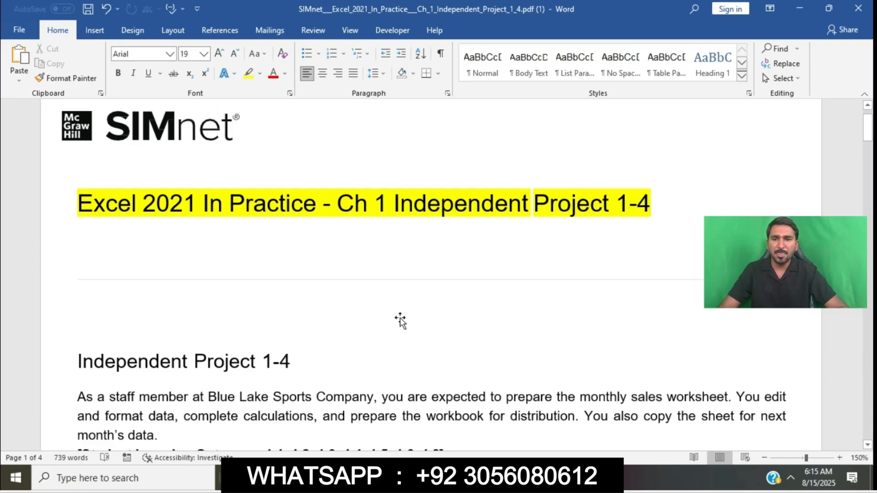
Step: Highlight the section heading "Independent Project 1-4" in yellow
scroll(400, 319, down, 3)
scroll(324, 316, up, 3)
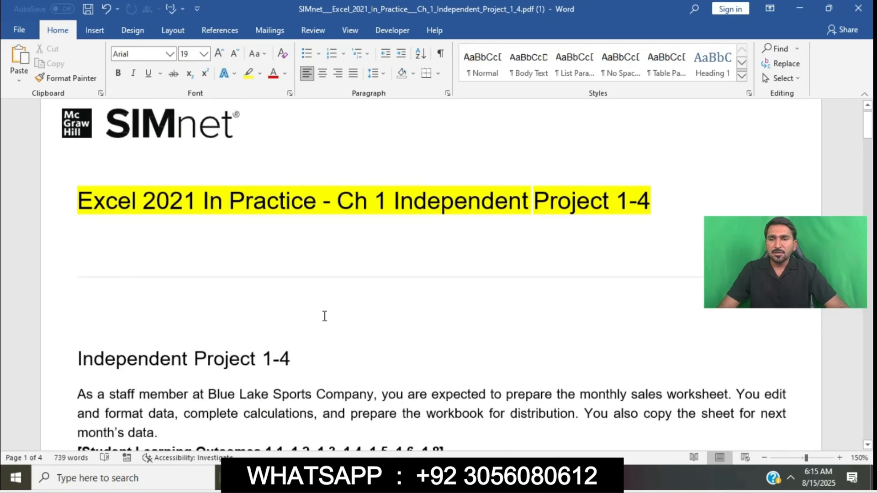
scroll(324, 316, up, 1)
scroll(323, 316, down, 3)
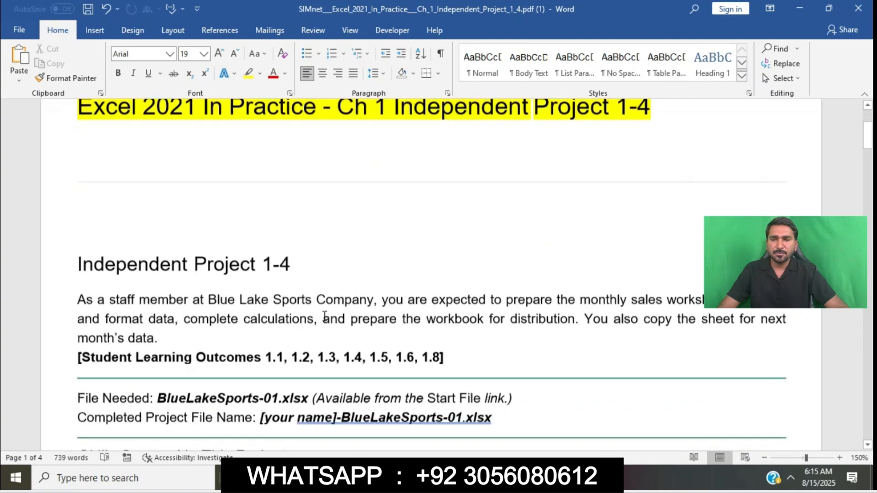
drag(78, 263, 307, 264)
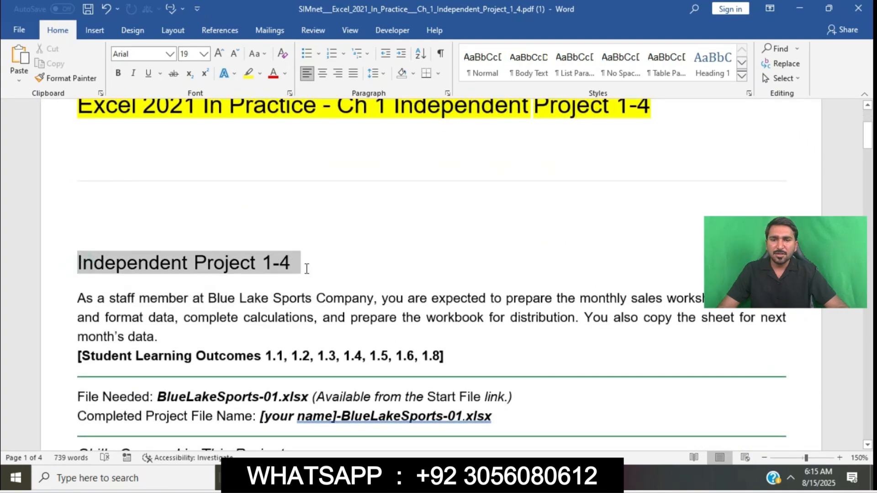
click(356, 247)
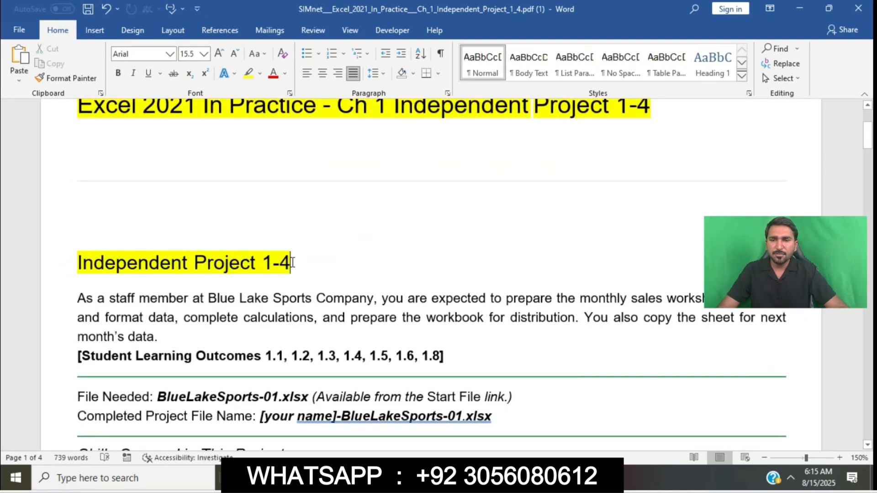
Step: Highlight the introductory paragraph about Blue Lake Sports Company in yellow
scroll(307, 264, down, 2)
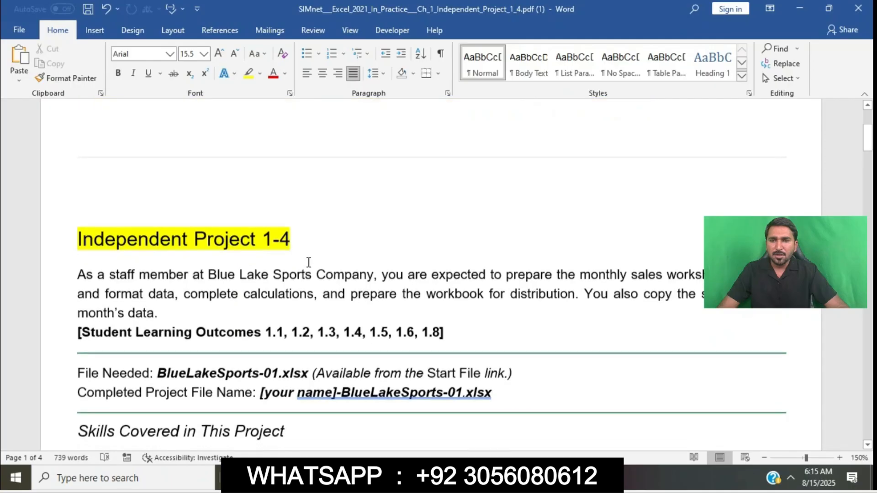
triple_click(78, 224)
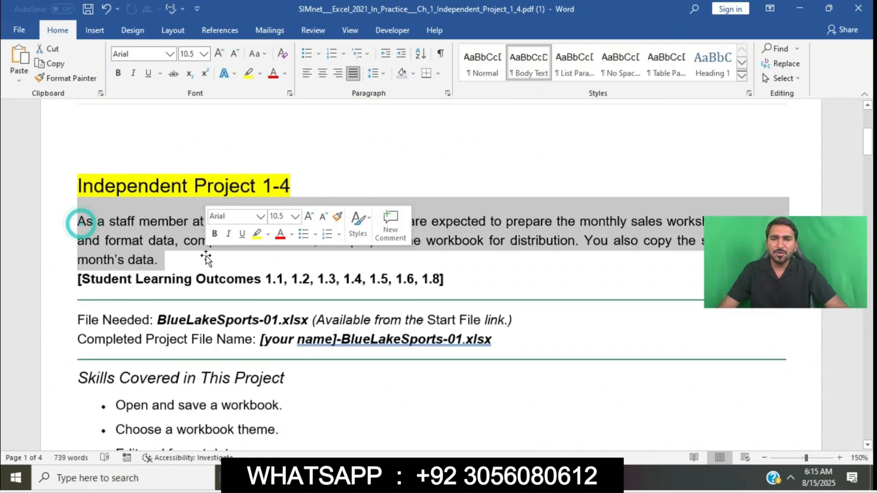
click(256, 235)
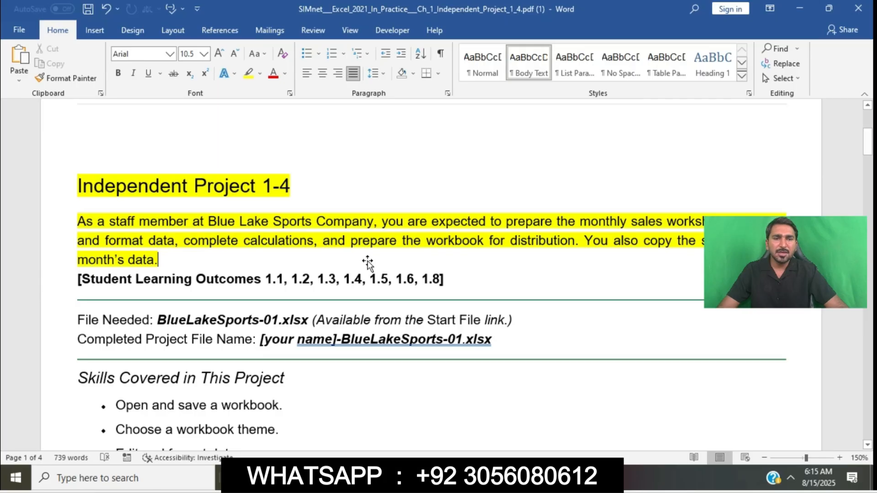
Step: Highlight the "Skills Covered in This Project" heading and its entire bulleted list in yellow
scroll(367, 262, down, 5)
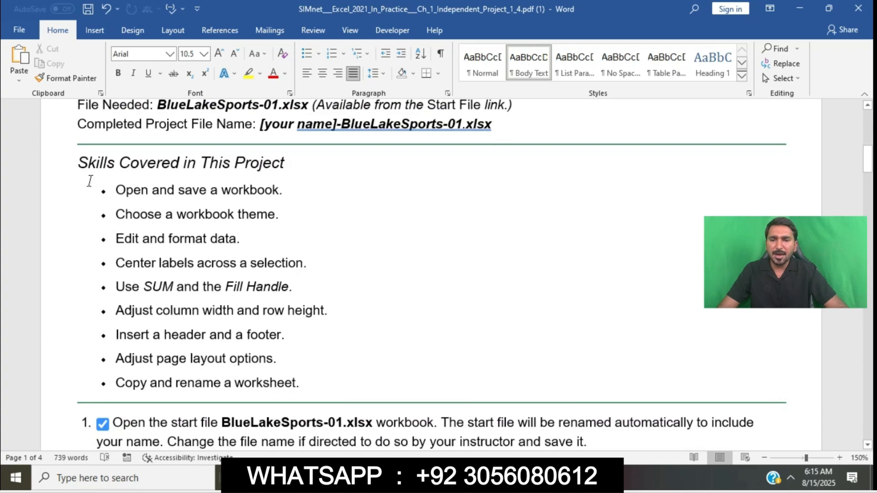
drag(78, 165, 325, 383)
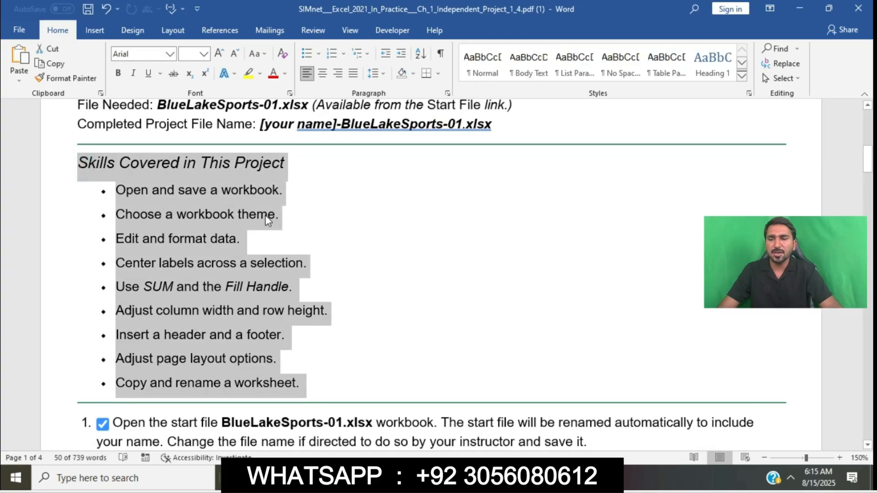
click(248, 74)
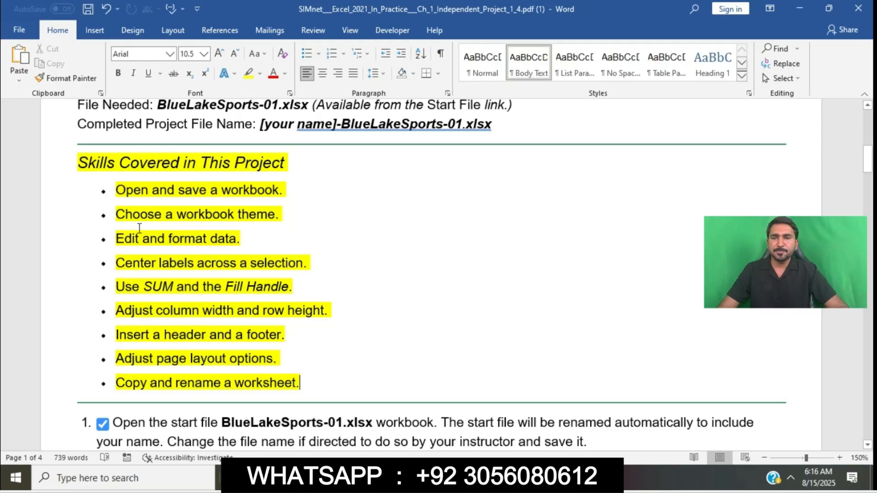
Step: Highlight instruction 1, about opening the start file, in yellow
scroll(241, 265, down, 1)
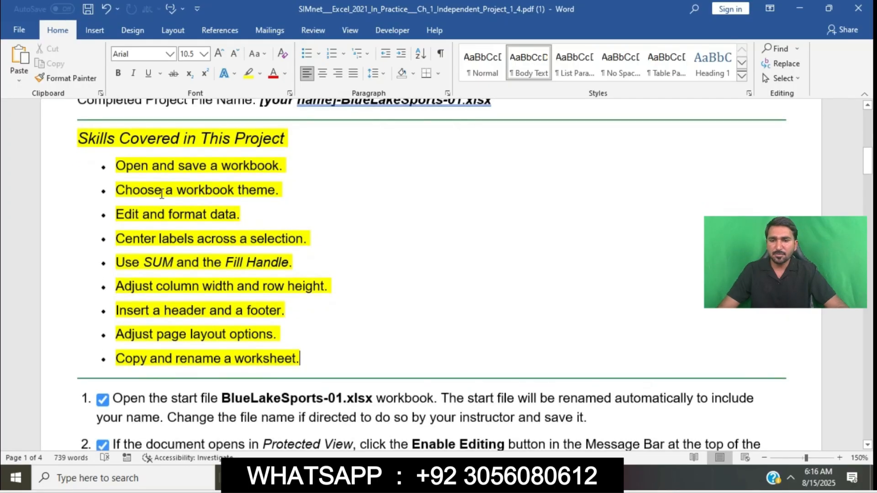
scroll(292, 281, down, 7)
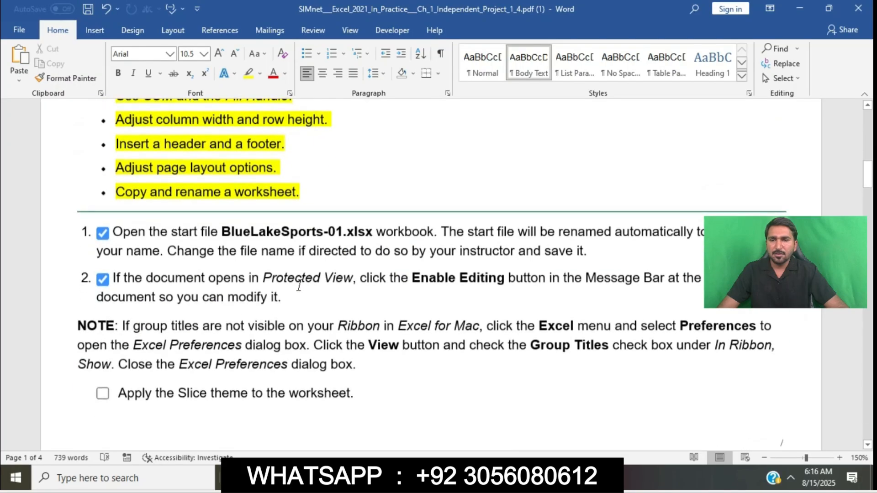
drag(117, 232, 594, 251)
click(664, 225)
click(137, 237)
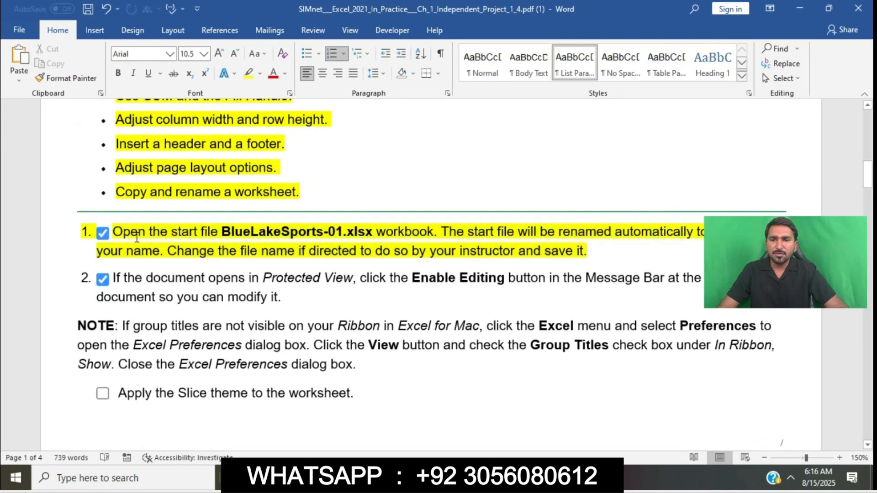
Step: Enlarge the instructions to 170%, select the start-file sentence, and open BlueLakeSports_01.xlsx (1) from the Downloads folder in a maximized Excel window
scroll(132, 236, up, 2)
scroll(124, 236, right, 1)
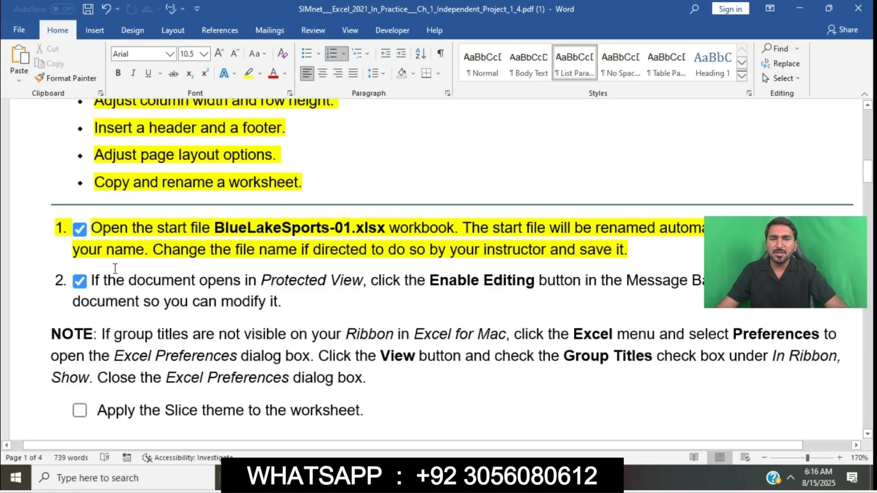
drag(96, 226, 455, 229)
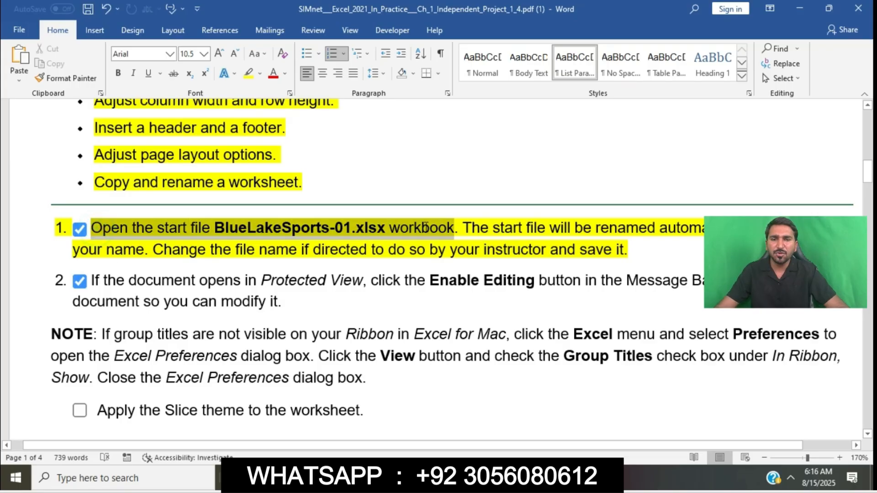
key(alt+Tab)
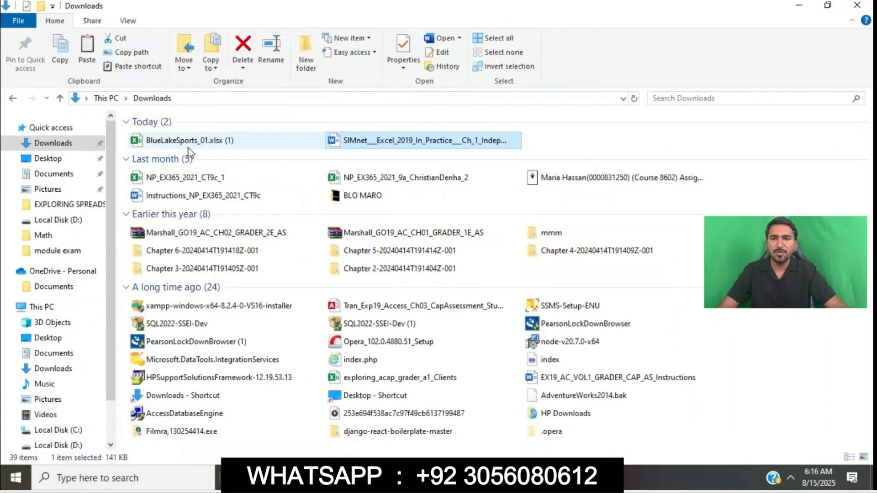
double_click(186, 142)
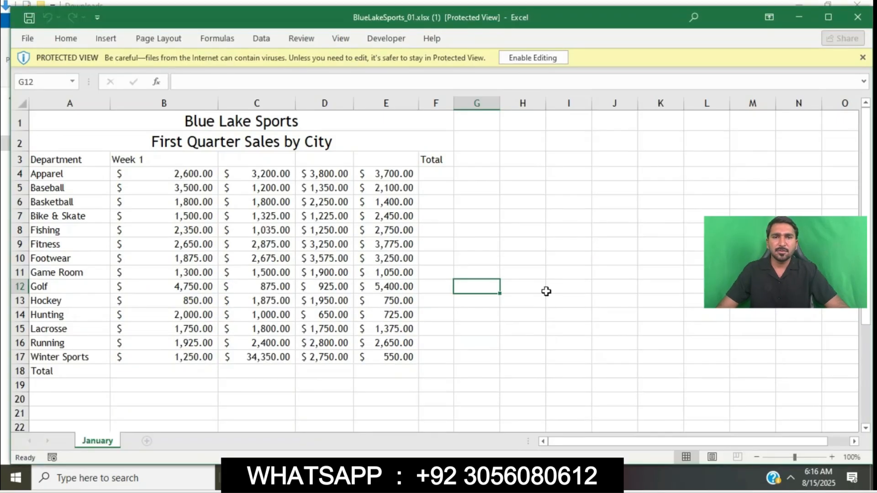
click(828, 21)
Step: Switch back to the Word instructions and highlight instruction 2, about Protected View, in yellow
click(375, 478)
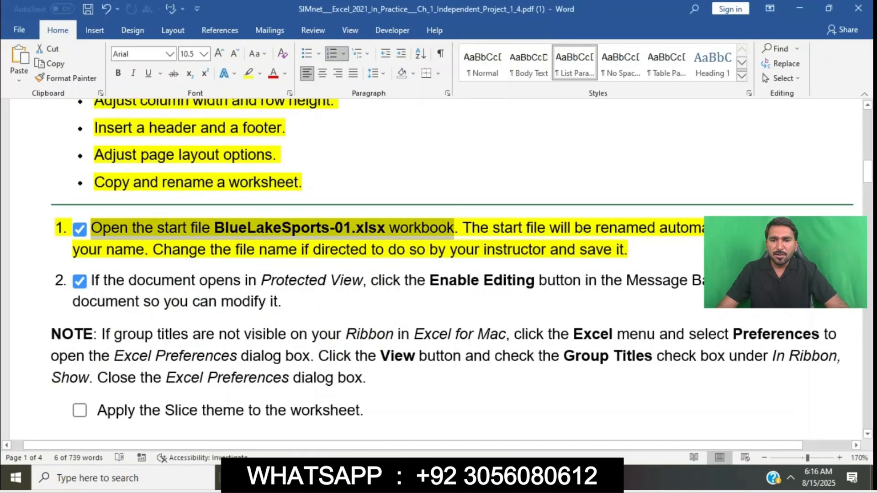
click(410, 244)
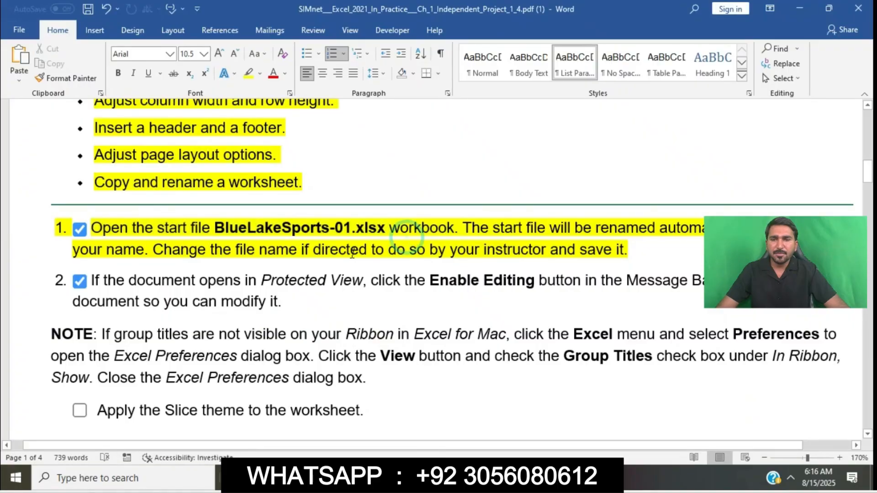
scroll(354, 253, down, 1)
drag(92, 210, 290, 230)
click(361, 203)
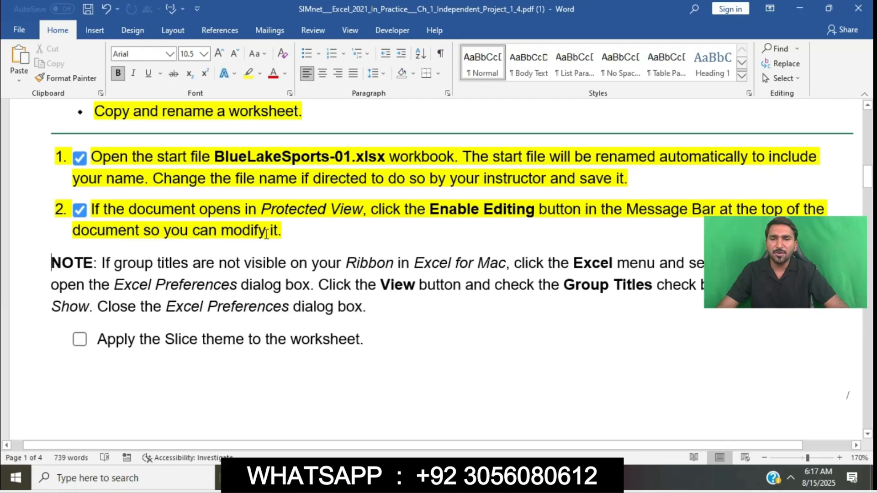
Step: Switch to the BlueLakeSports workbook in Excel, enable editing, and return to the Word instructions
click(500, 478)
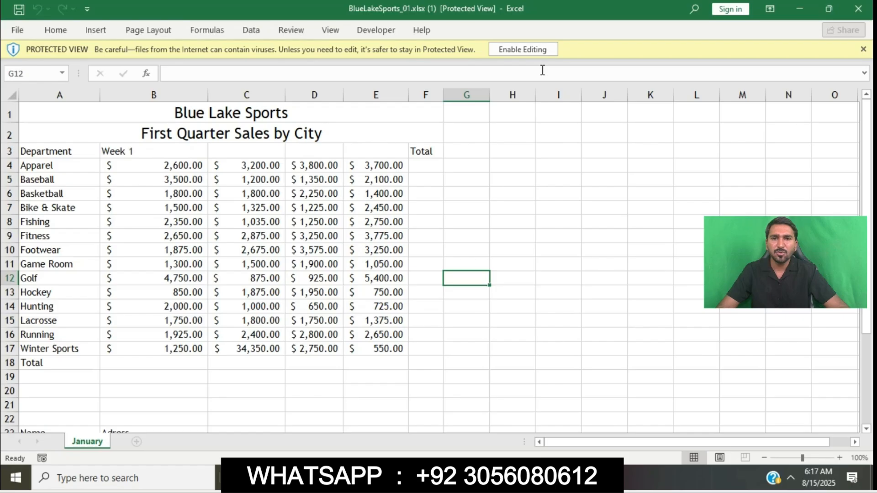
click(532, 51)
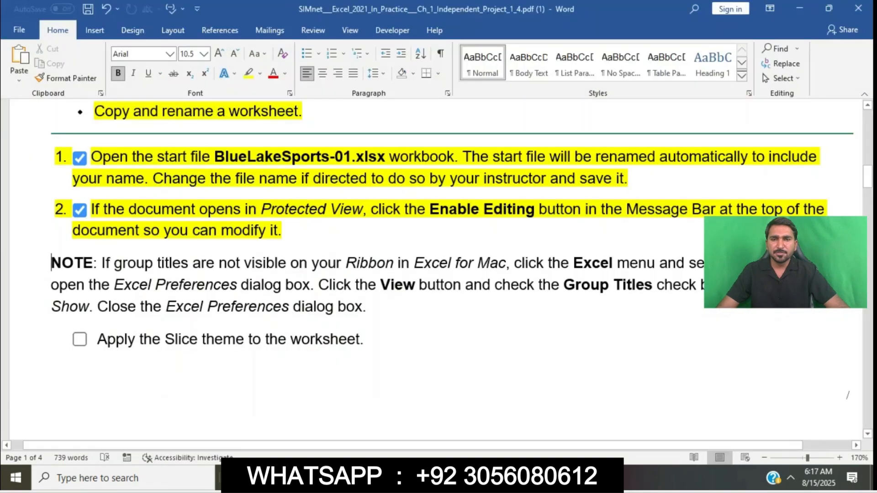
key(alt+Tab)
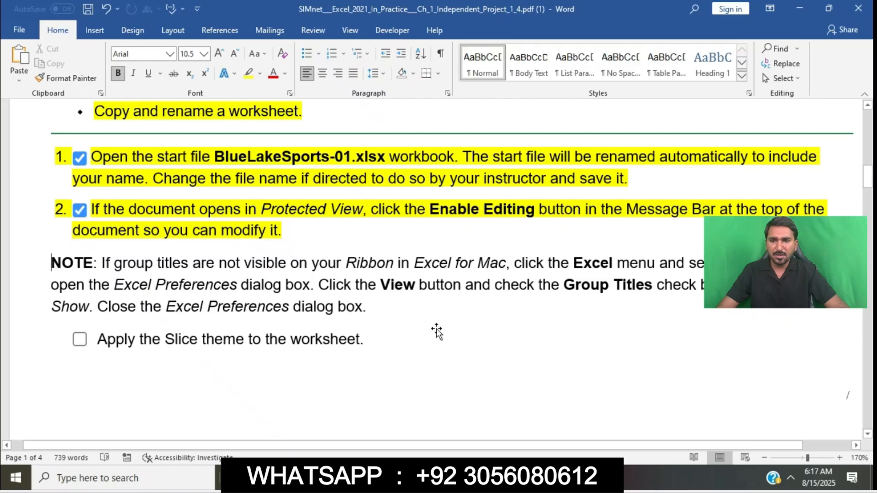
Step: Highlight the instruction "Apply the Slice theme to the worksheet." in yellow
scroll(436, 332, down, 5)
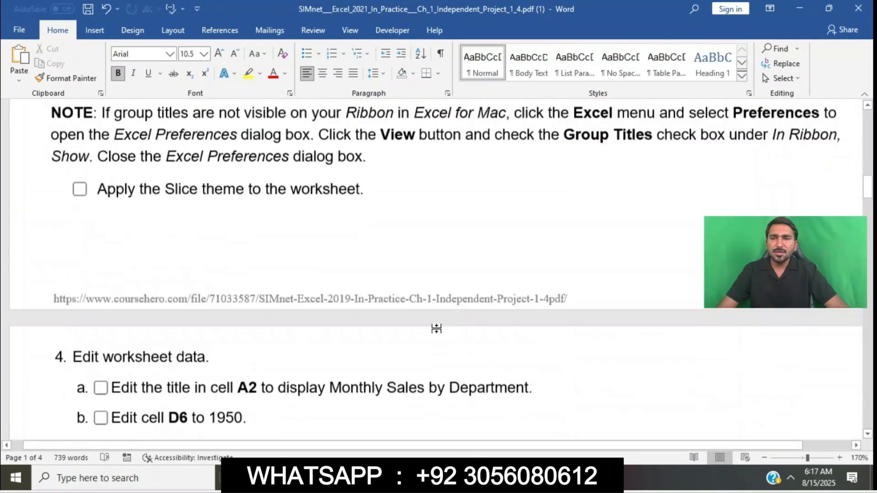
drag(103, 211, 368, 211)
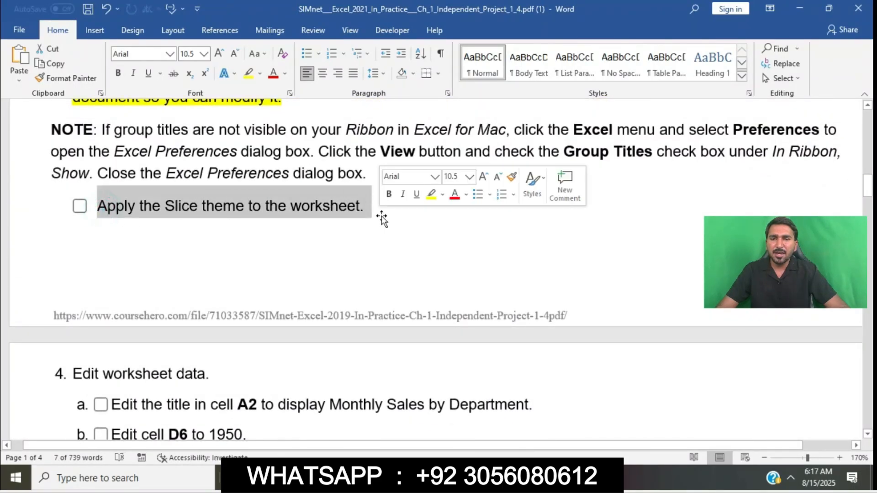
click(434, 200)
click(274, 216)
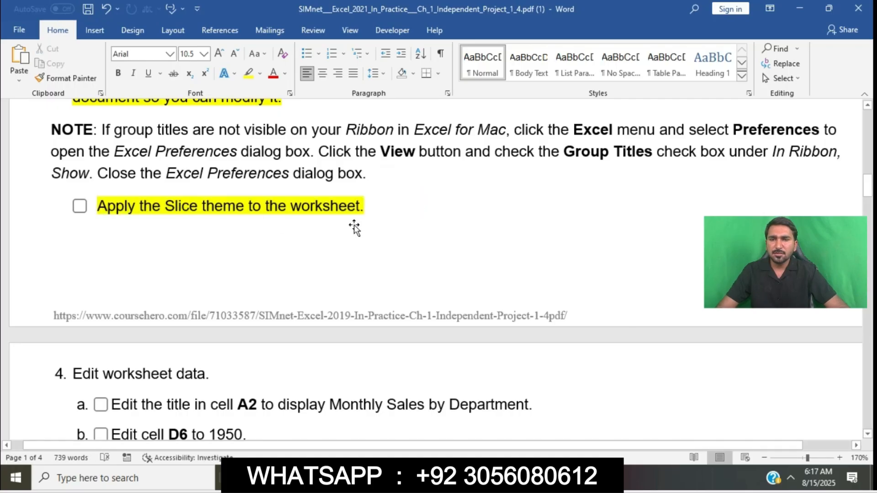
Step: Switch to the workbook in Excel and apply the Slice theme
click(506, 477)
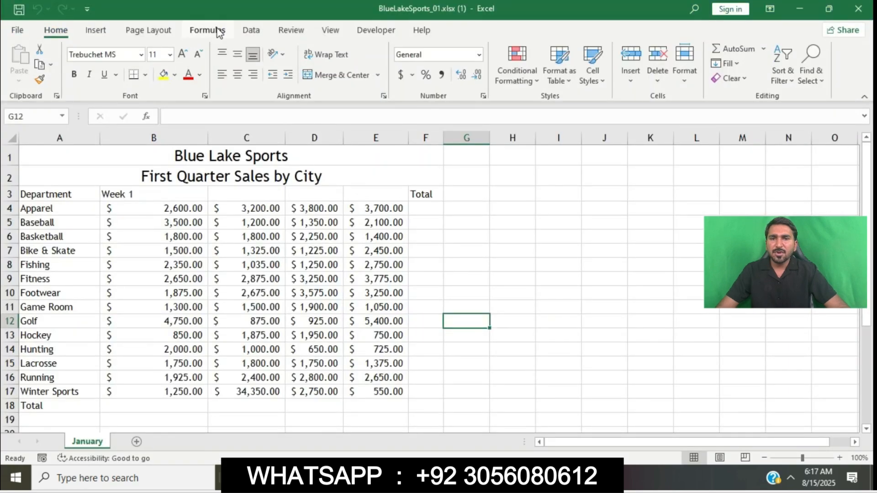
click(160, 34)
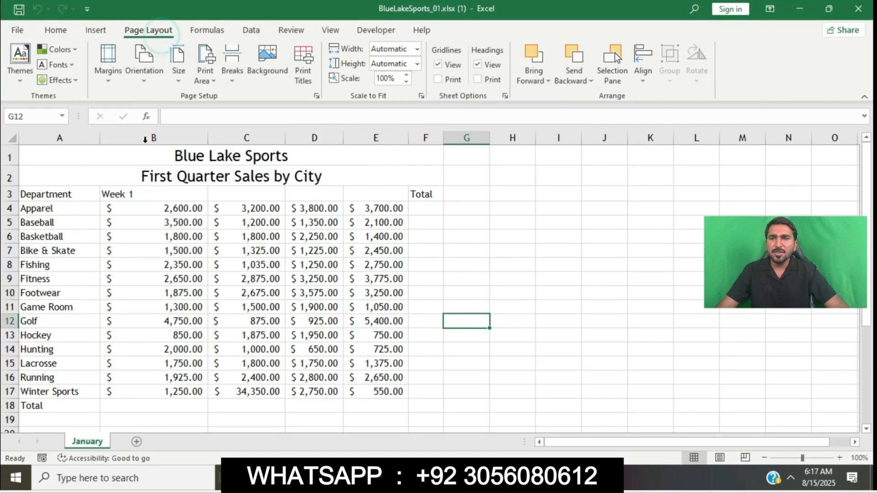
click(20, 59)
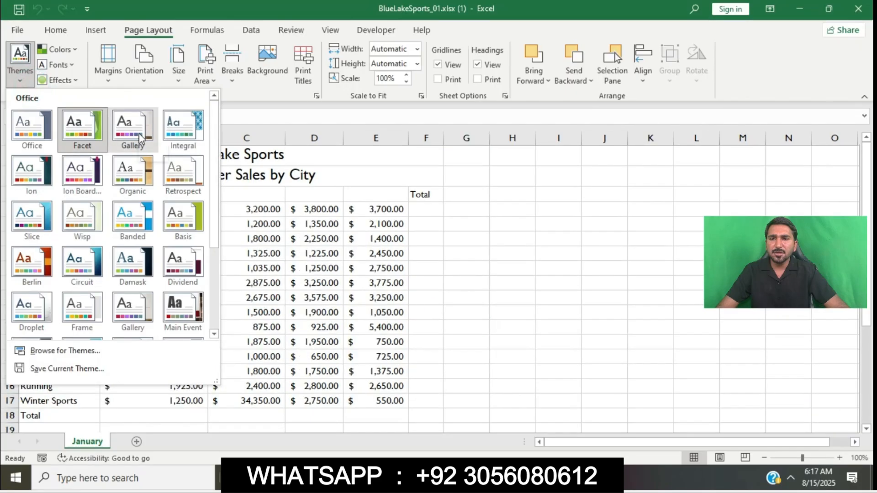
click(26, 225)
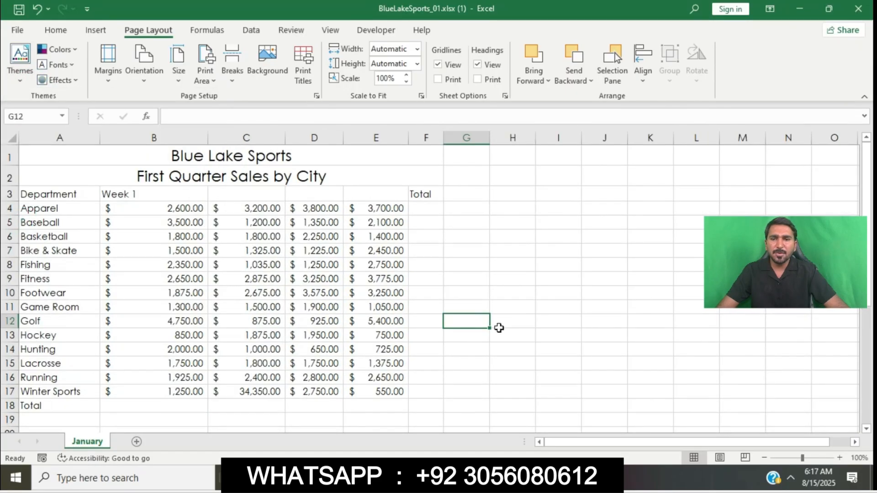
Step: Switch to the Word instructions and highlight the instruction 4 heading and item 4a, about the cell A2 title, in yellow
key(alt+Tab)
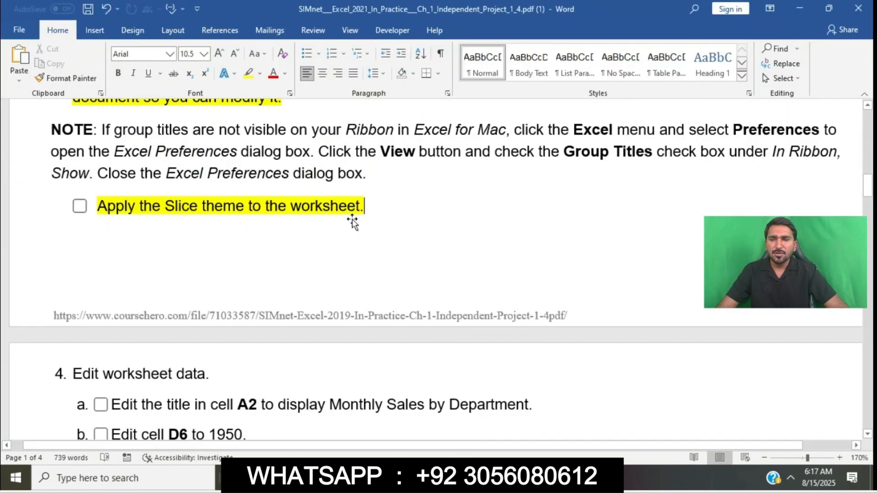
scroll(352, 222, down, 5)
drag(75, 197, 243, 200)
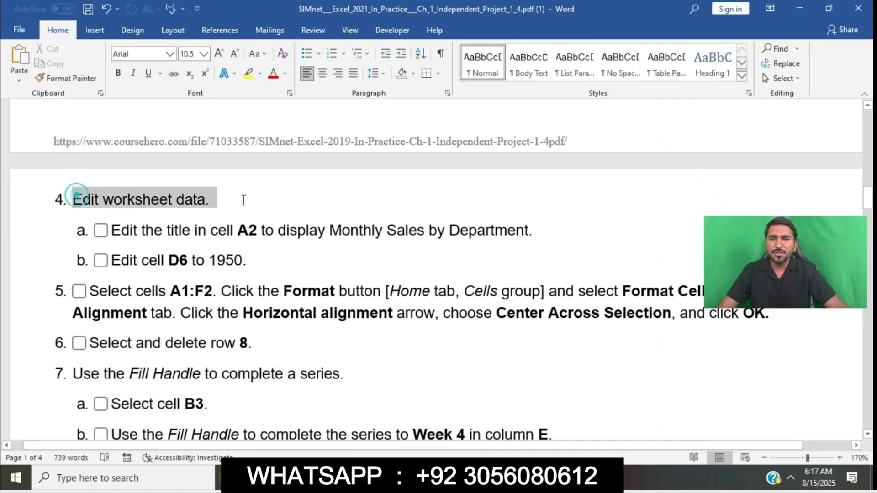
click(292, 180)
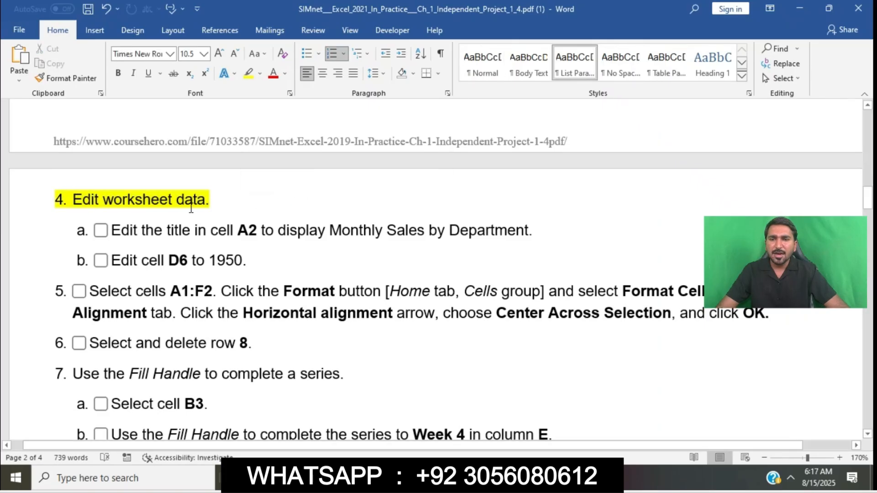
drag(112, 230, 536, 232)
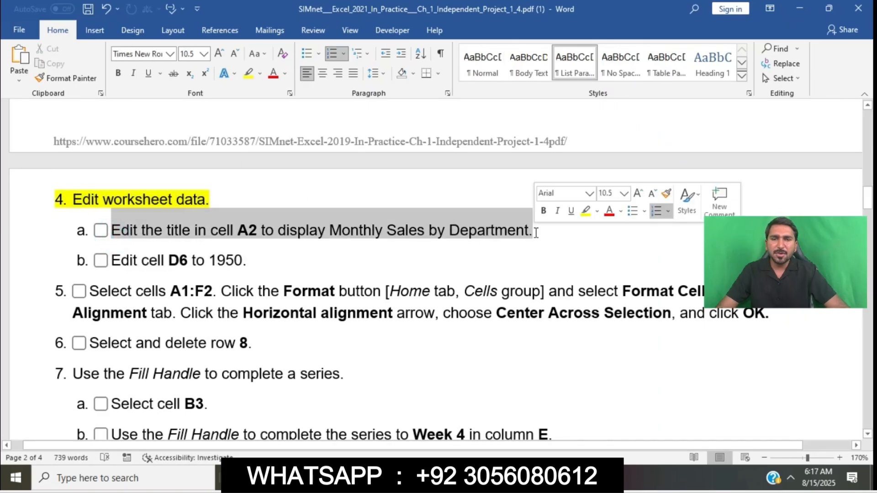
click(585, 211)
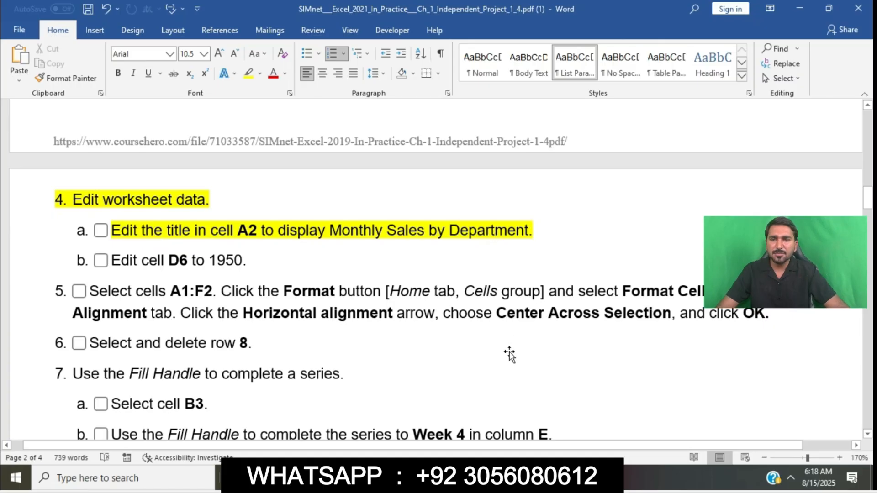
Step: Switch to the workbook in Excel and change the title in cell A2 to "Monthly Sales by Department", checking the wording in the Word instructions
click(497, 478)
click(66, 176)
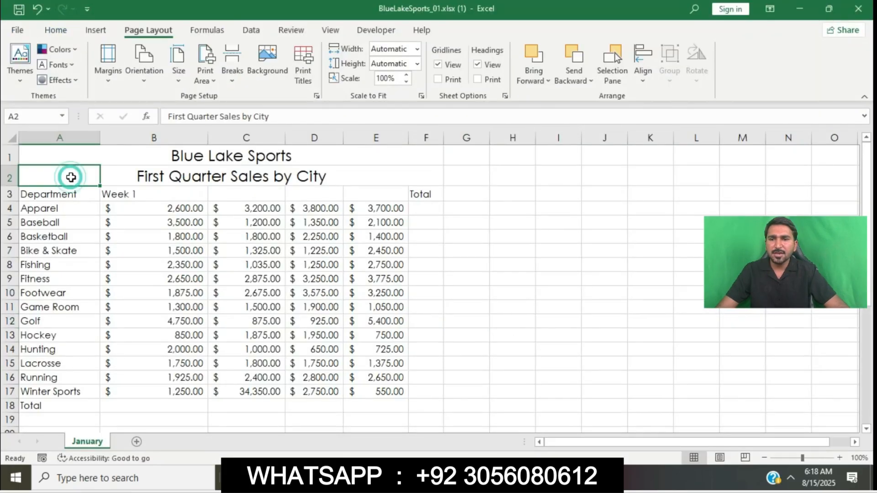
key(alt+Tab)
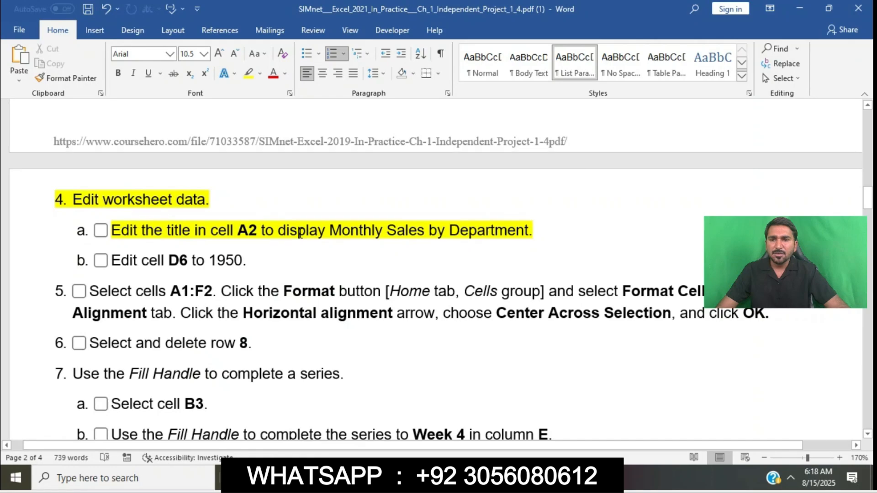
drag(286, 228, 505, 234)
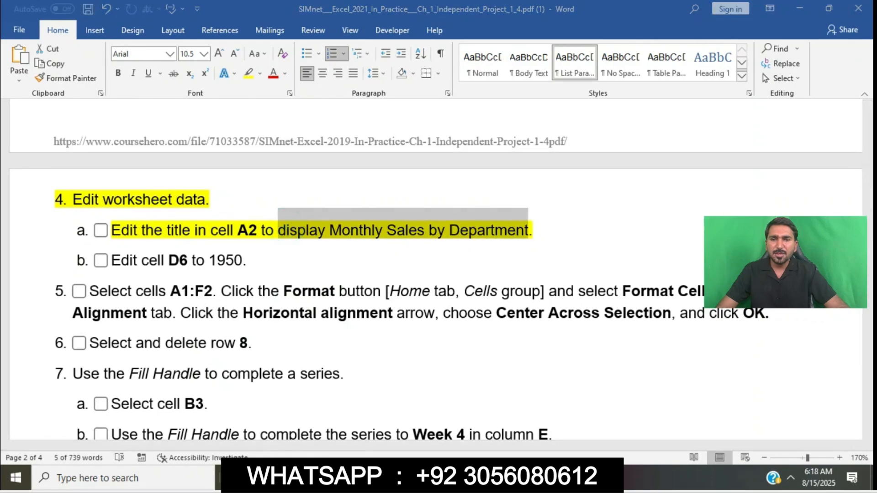
key(alt+Tab)
click(280, 118)
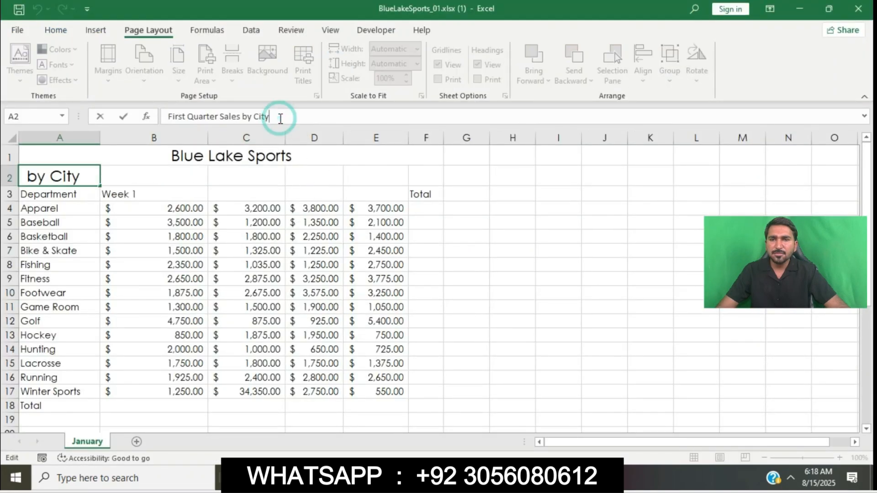
key(BackSpace)
key(BackSpace)
key(BackSpace)
key(BackSpace)
key(BackSpace)
key(BackSpace)
key(BackSpace)
key(BackSpace)
key(BackSpace)
key(BackSpace)
key(BackSpace)
key(BackSpace)
key(BackSpace)
key(BackSpace)
key(BackSpace)
key(BackSpace)
key(BackSpace)
key(BackSpace)
key(BackSpace)
key(BackSpace)
text(M)
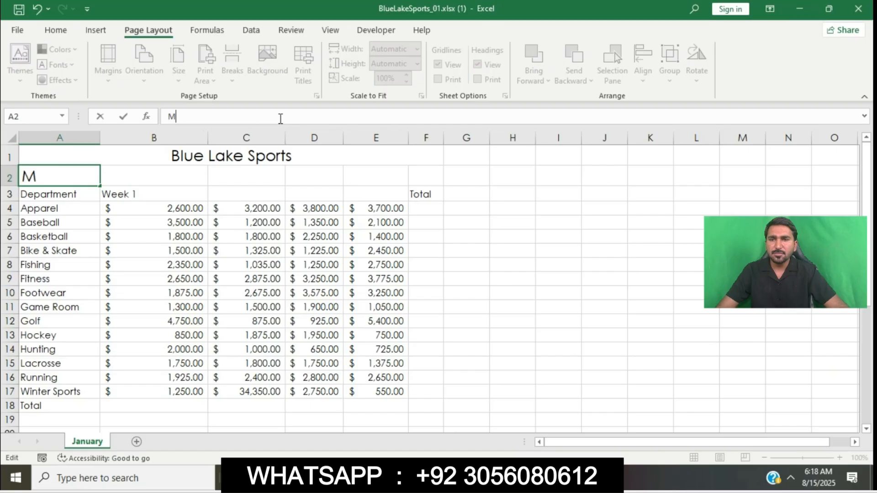
text(onthly Sa)
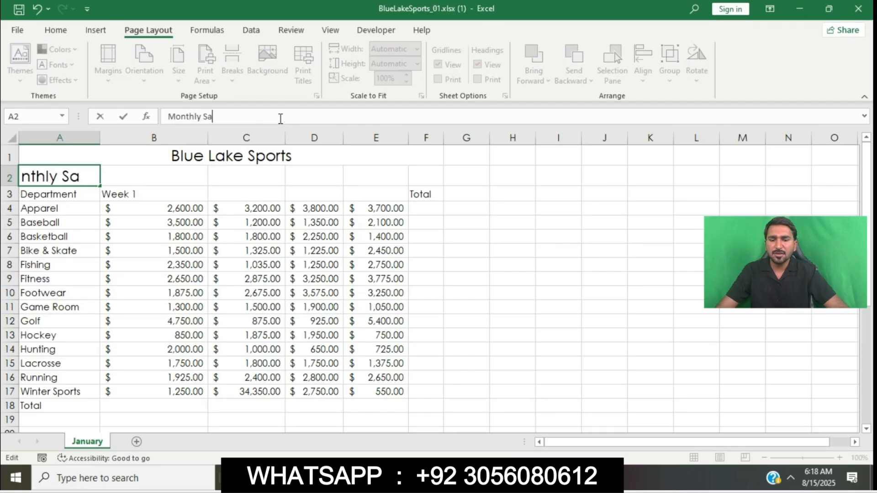
text(les by Department)
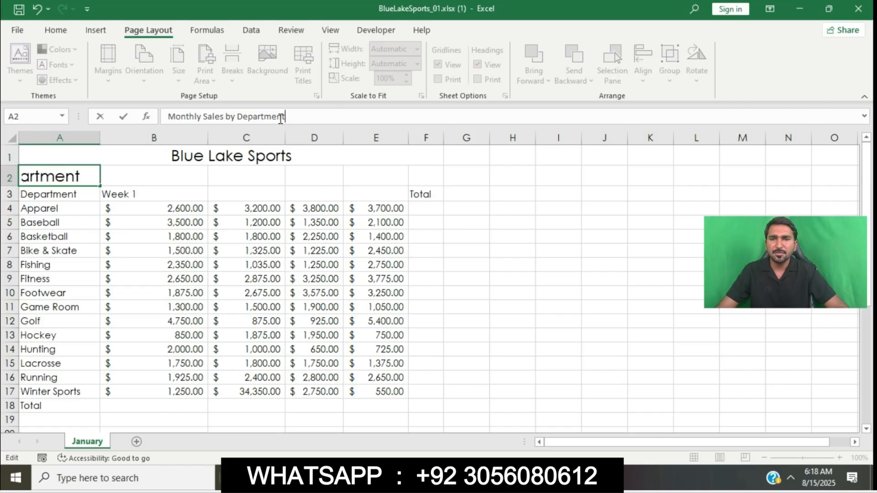
key(Return)
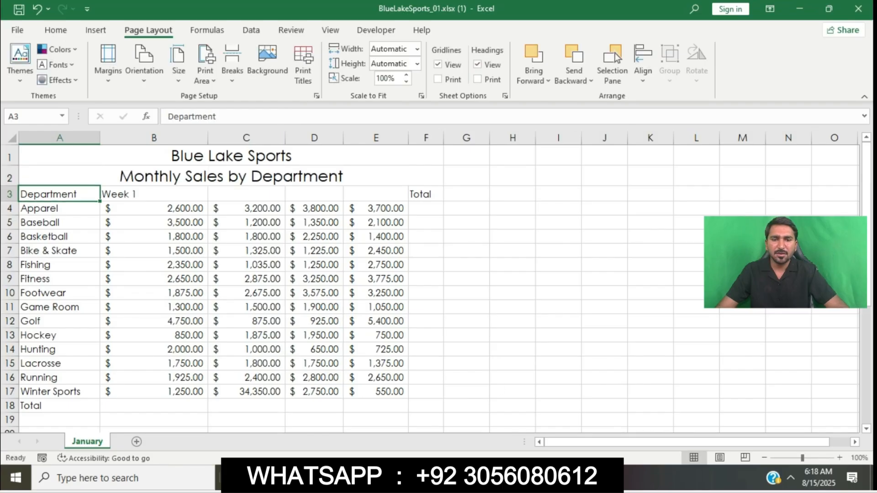
Step: Return to the Word instructions and highlight item 4b, "Edit cell D6 to 1950.", in yellow
key(alt+Tab)
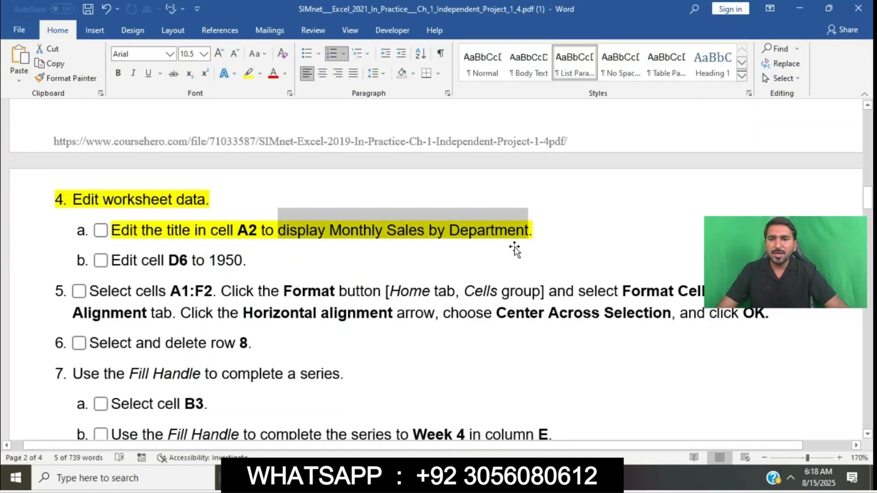
drag(114, 261, 245, 261)
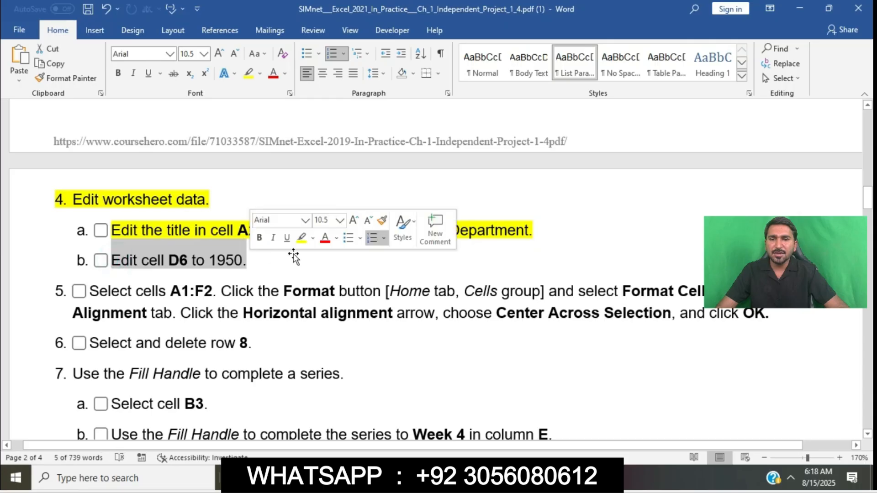
click(301, 237)
click(247, 261)
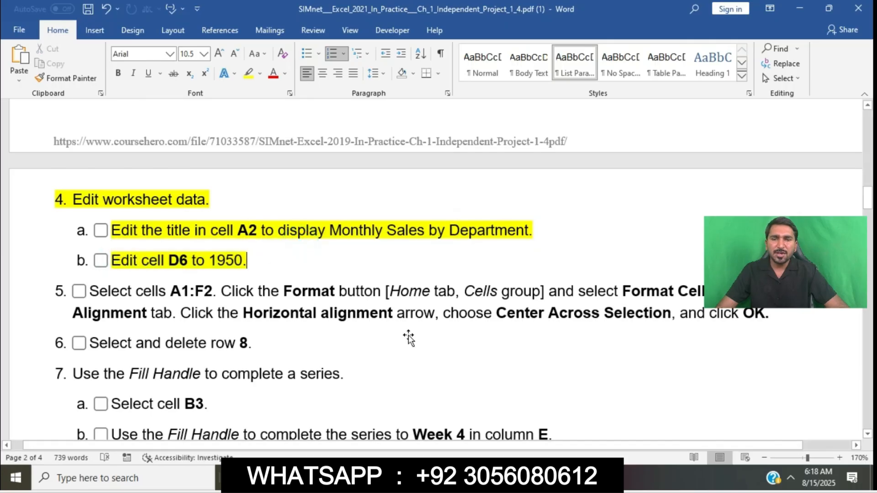
Step: Switch to the workbook in Excel and set cell D6 to 1950
key(alt+Tab)
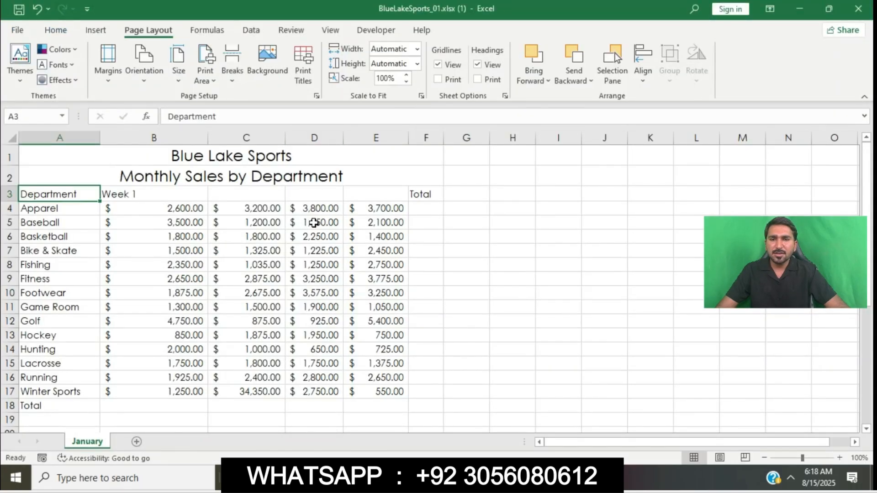
double_click(314, 236)
click(197, 120)
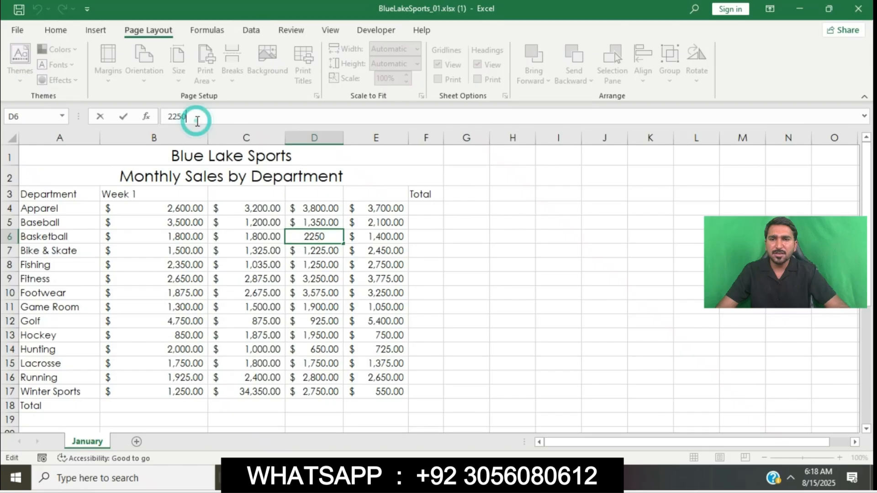
key(BackSpace)
key(BackSpace)
key(BackSpace)
key(BackSpace)
text(19)
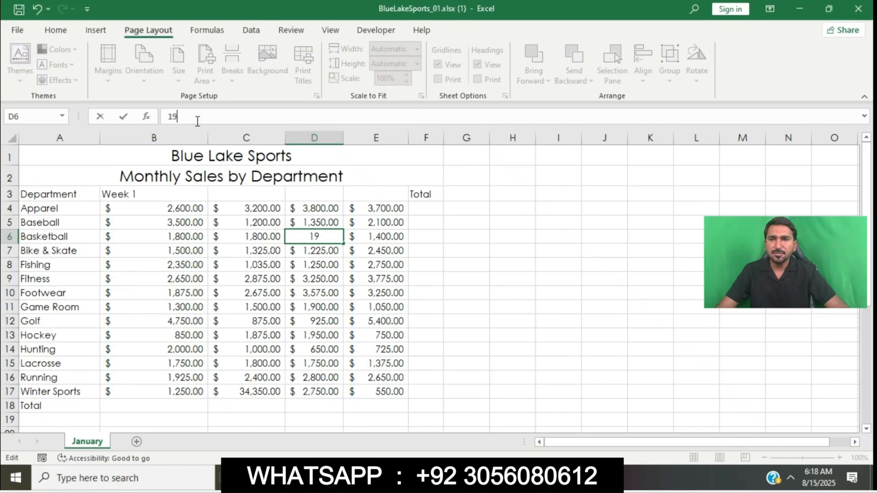
text(50)
key(Return)
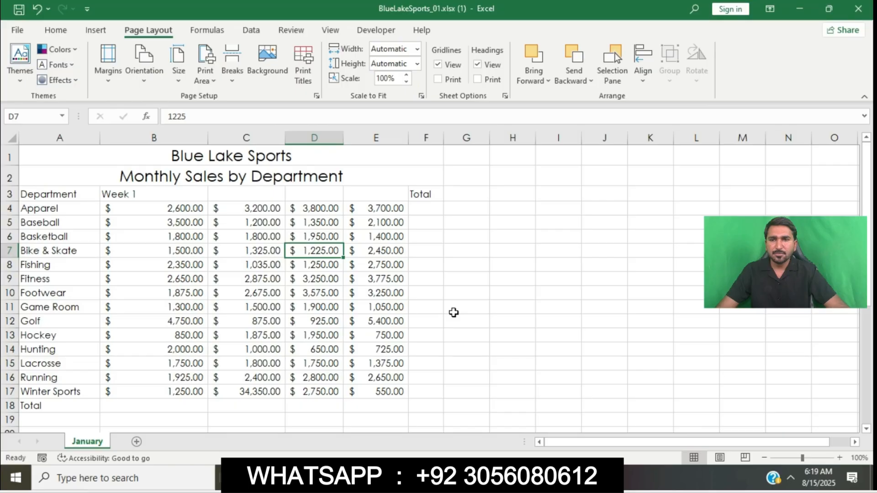
Step: Switch to the Word instructions and highlight instruction 5, about Center Across Selection for cells A1:F2, in yellow
key(alt+Tab)
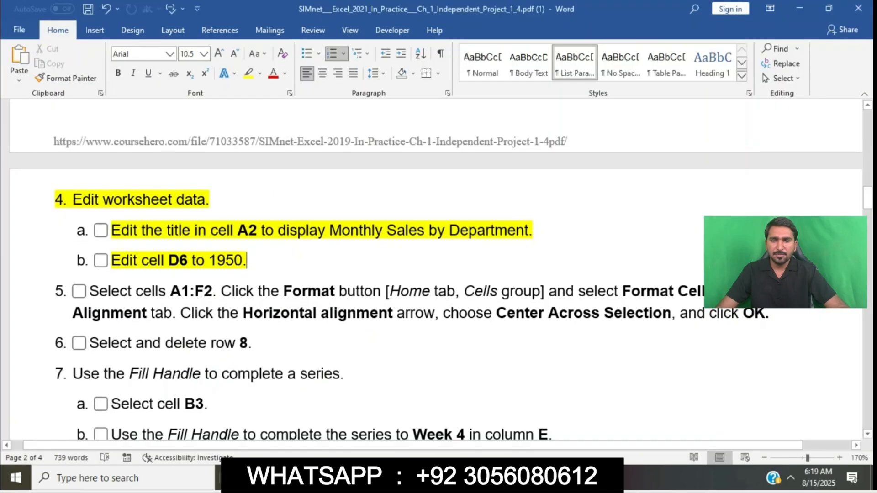
scroll(322, 238, down, 3)
drag(89, 143, 820, 163)
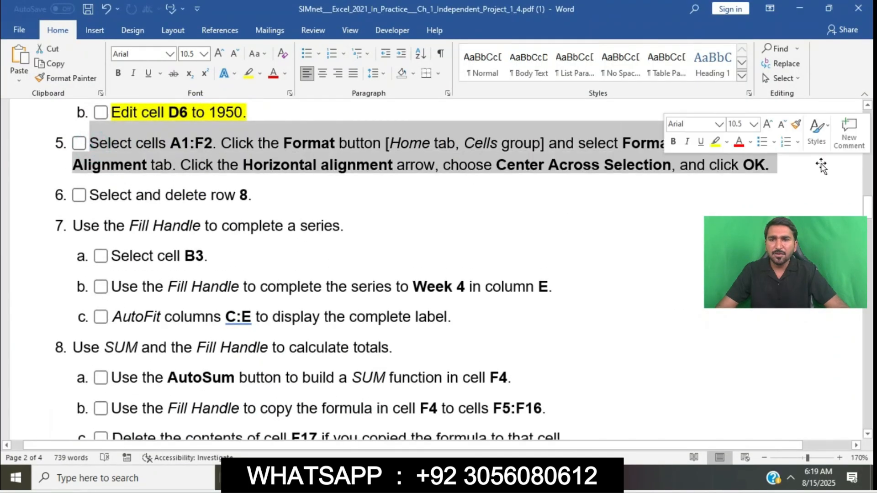
click(713, 143)
click(191, 158)
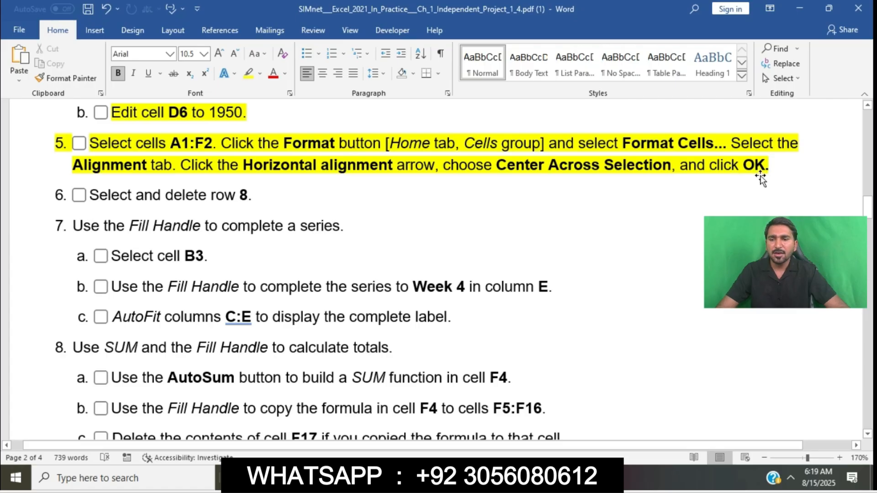
Step: Check the cell range named in instruction 5, switch to the workbook in Excel, and select cells A1:F21
drag(97, 142, 212, 143)
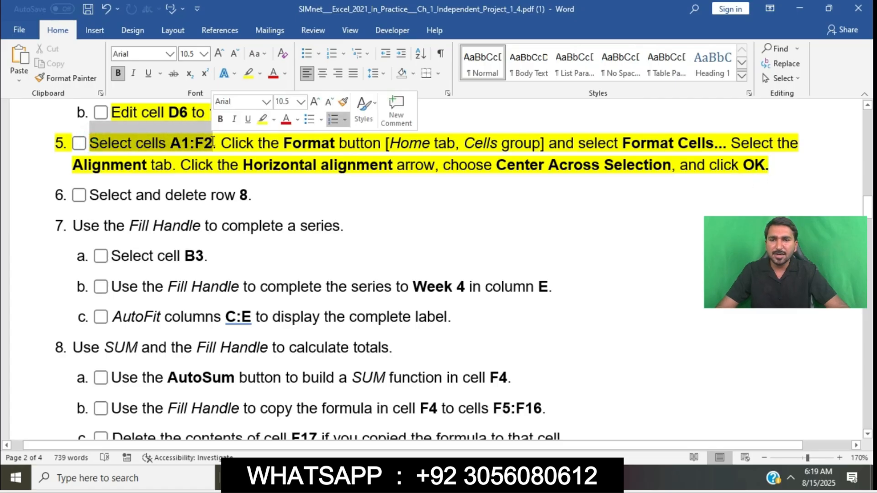
key(alt+Tab)
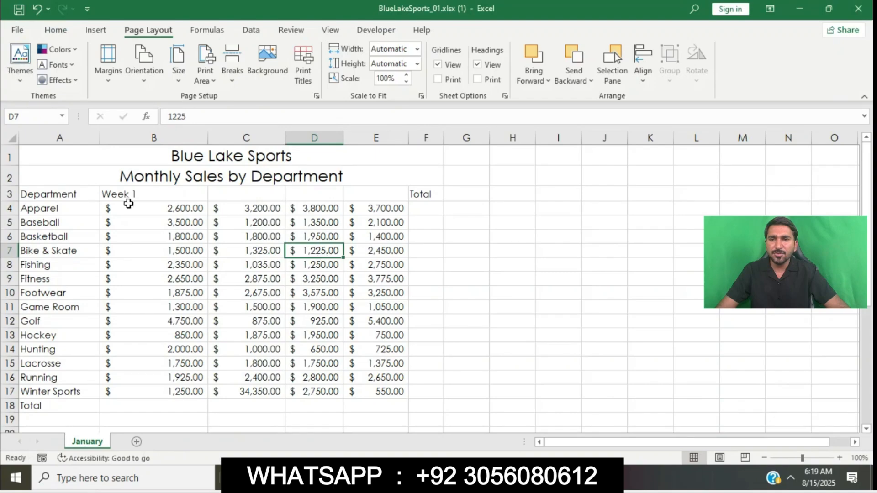
click(61, 159)
drag(61, 158, 434, 365)
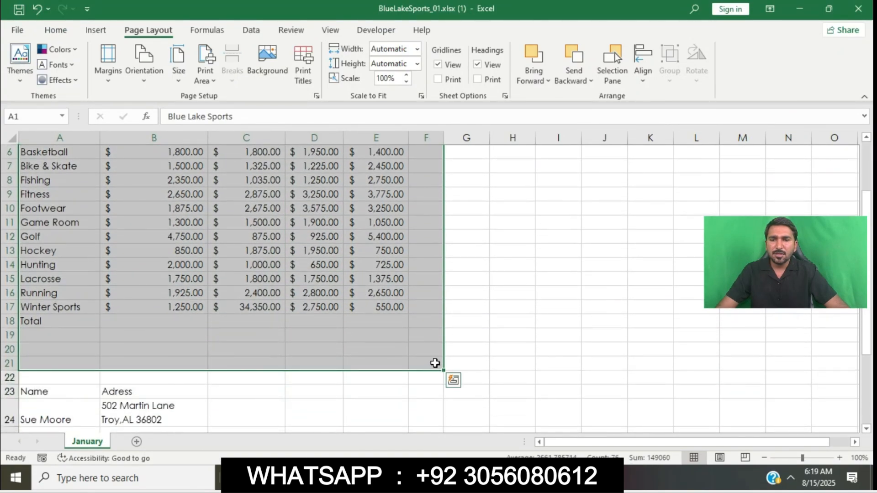
Step: Reread the Format Cells part of instruction 5 in Word and open the Format Cells dialog for the selected range in Excel
key(alt+Tab)
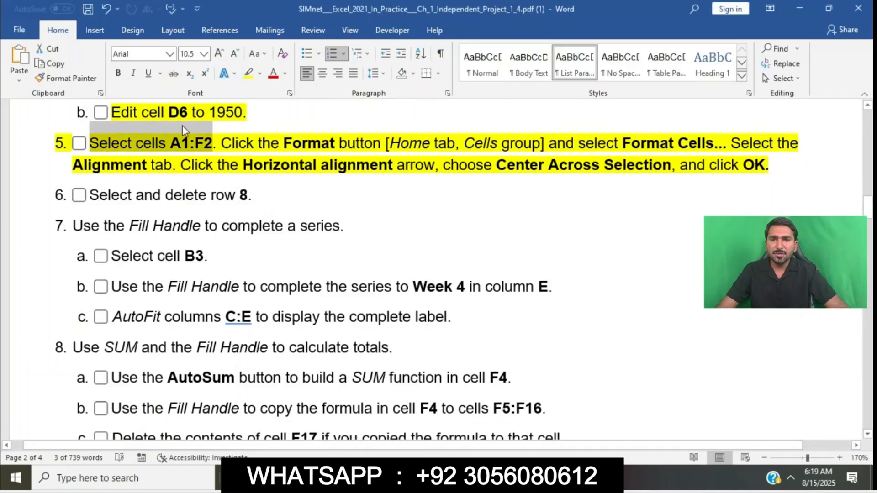
drag(223, 142, 384, 144)
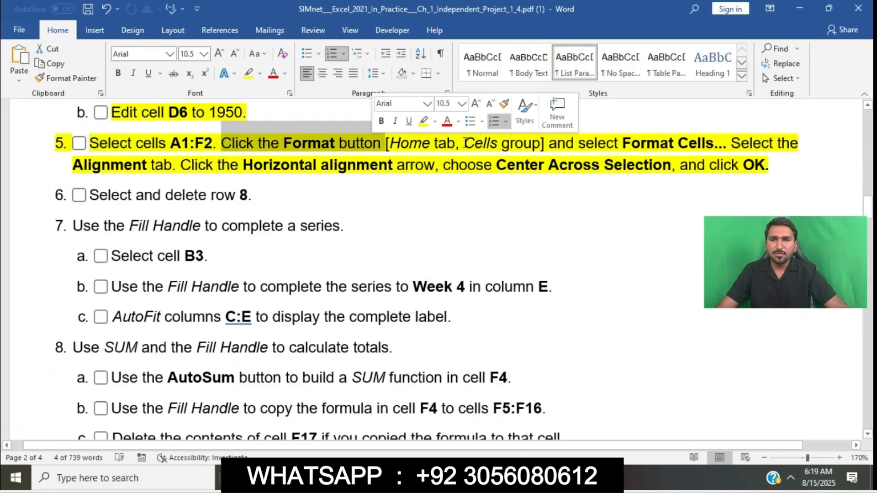
drag(550, 147, 726, 144)
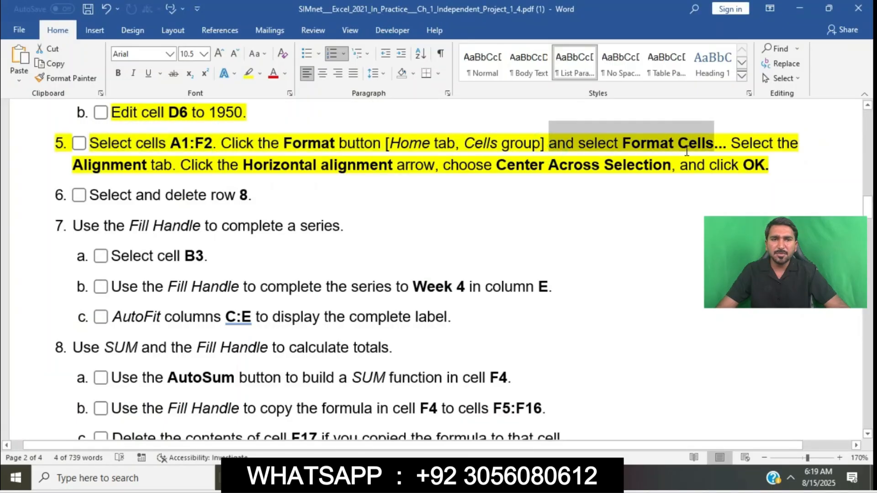
key(alt+Tab)
click(56, 29)
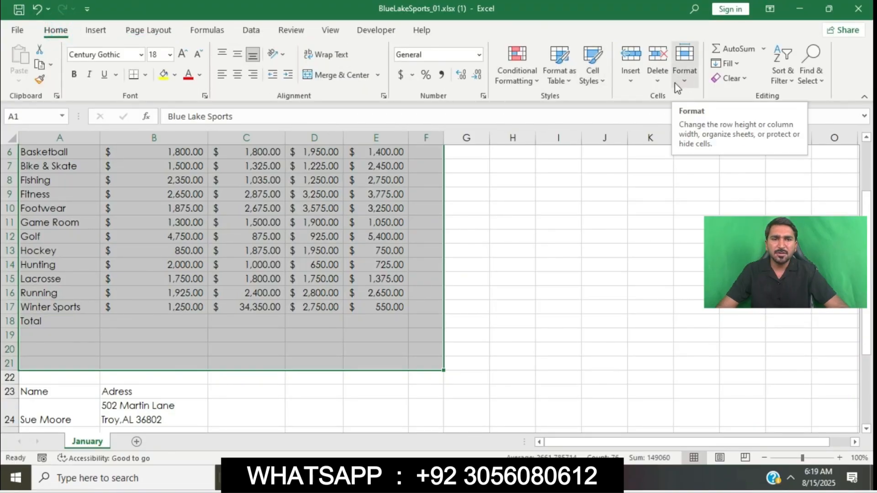
key(alt+Tab)
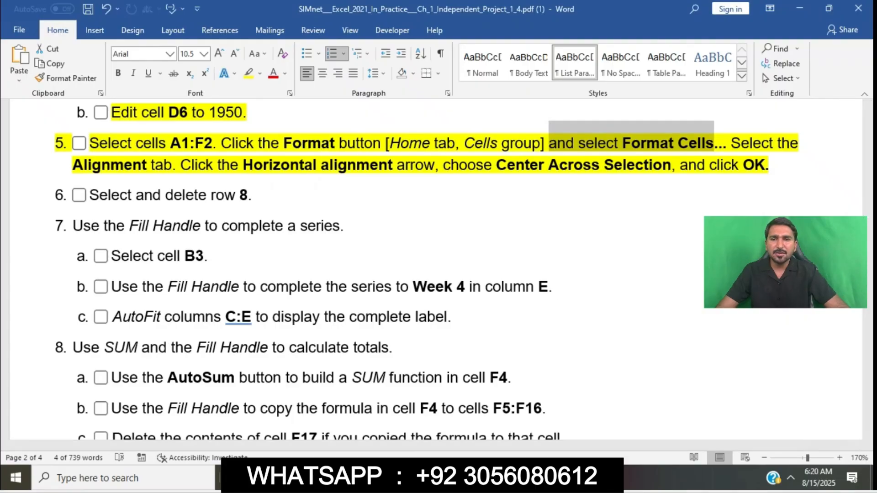
key(alt+Tab)
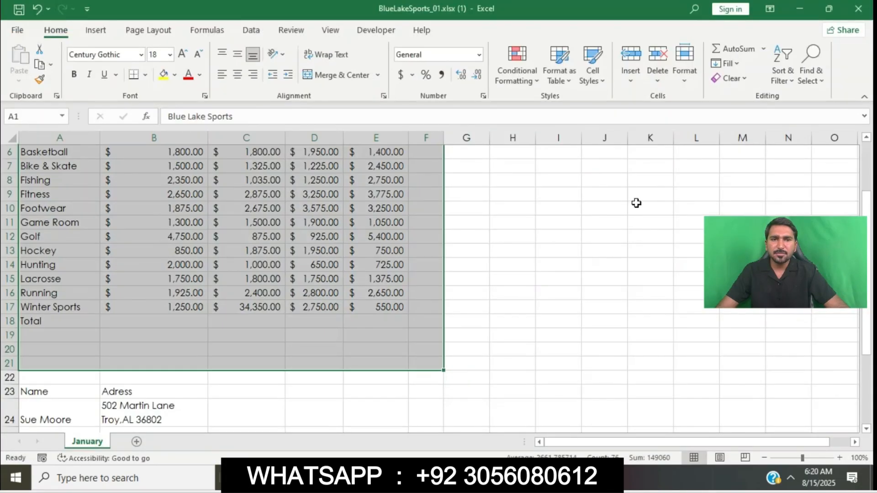
click(687, 83)
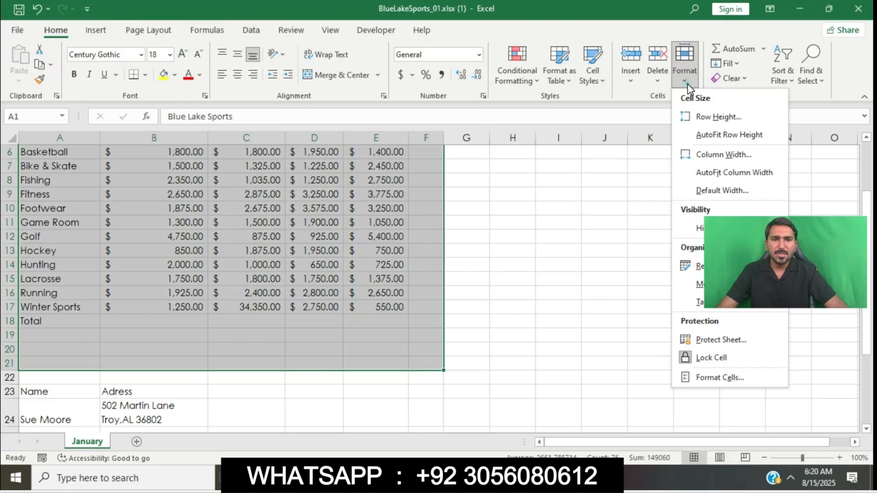
click(767, 378)
Step: Reread the Alignment part of instruction 5 in Word, and show the alignment settings of the Format Cells dialog in Excel
key(alt+Tab)
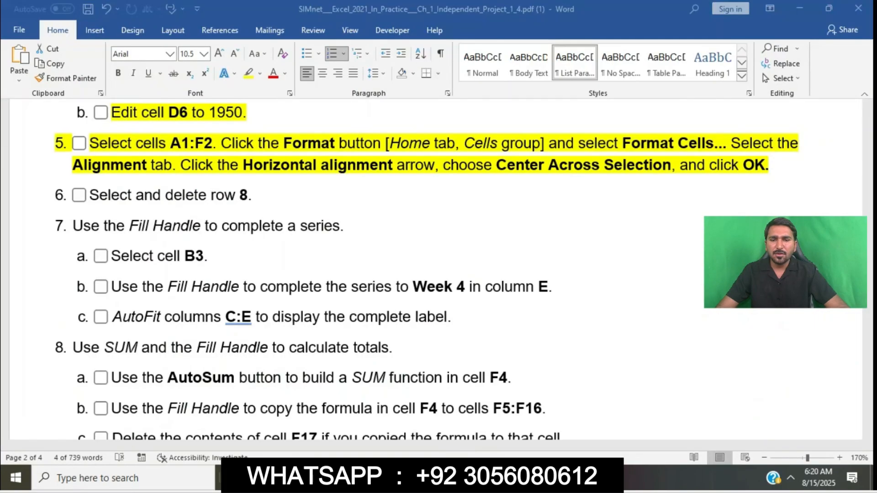
drag(732, 142, 183, 172)
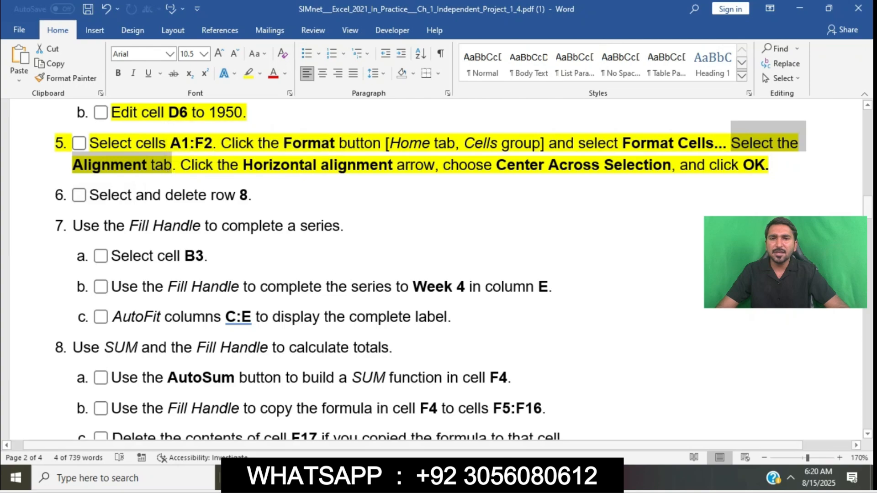
key(alt+Tab)
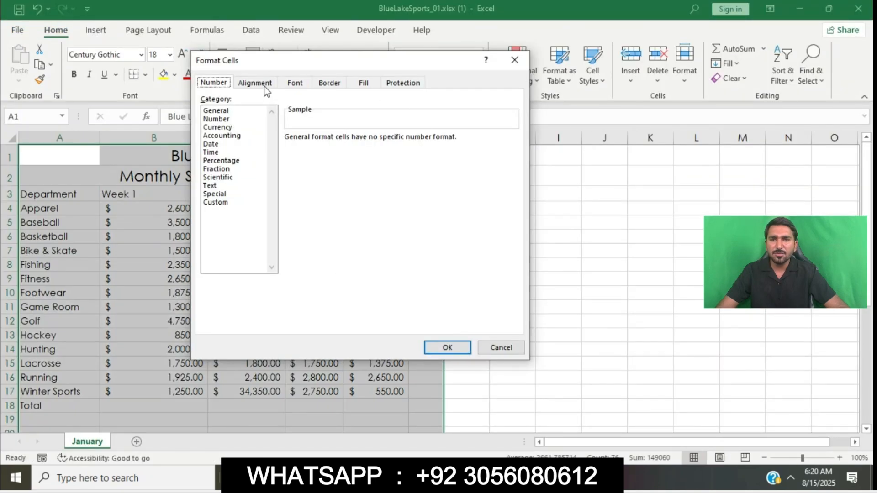
click(264, 86)
Step: Check the horizontal alignment part of instruction 5 in Word, and set the selected cells' horizontal alignment to Center in Excel
key(alt+Tab)
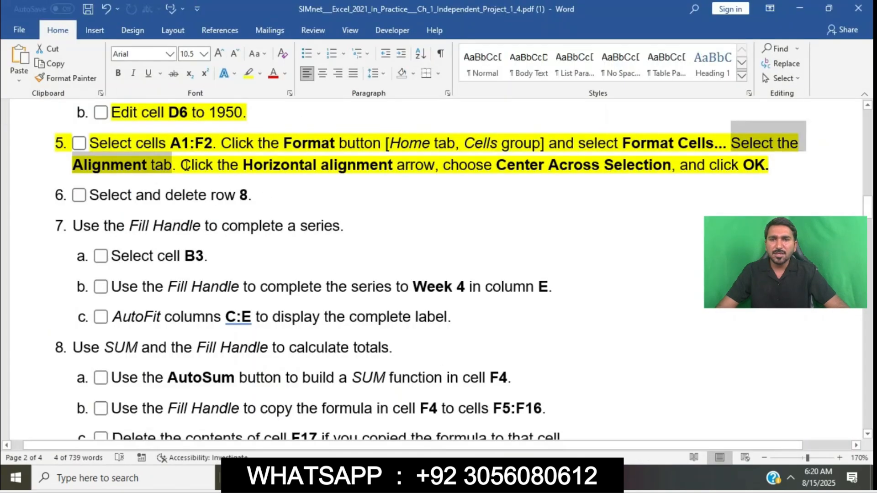
drag(181, 166, 434, 167)
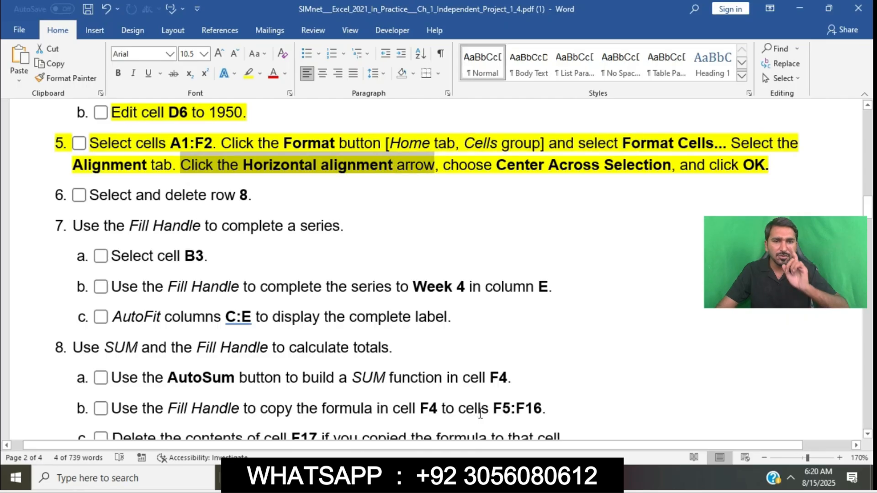
key(alt+Tab)
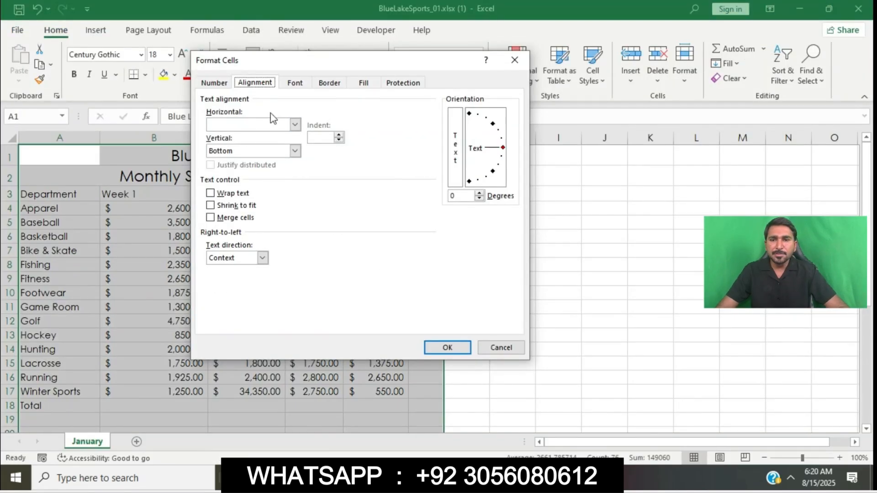
click(294, 124)
click(242, 149)
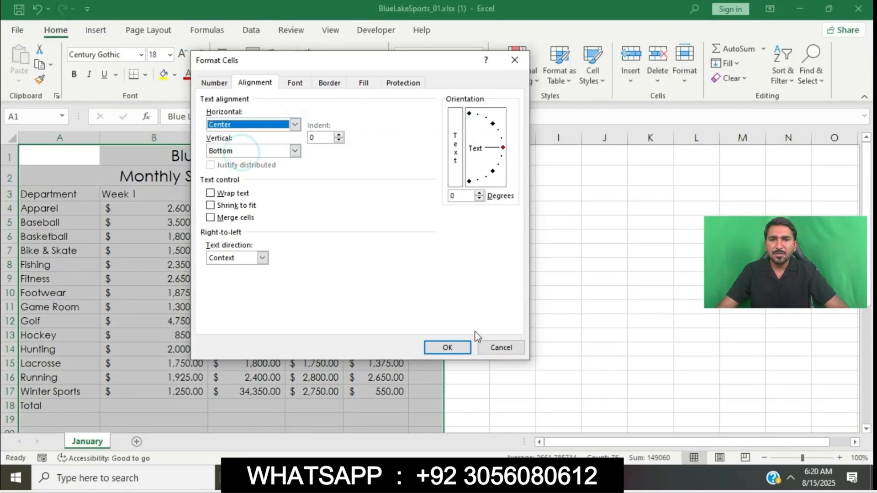
click(450, 347)
Step: Switch to the Word instructions and highlight instruction 6, about deleting row 8, in yellow
key(alt+Tab)
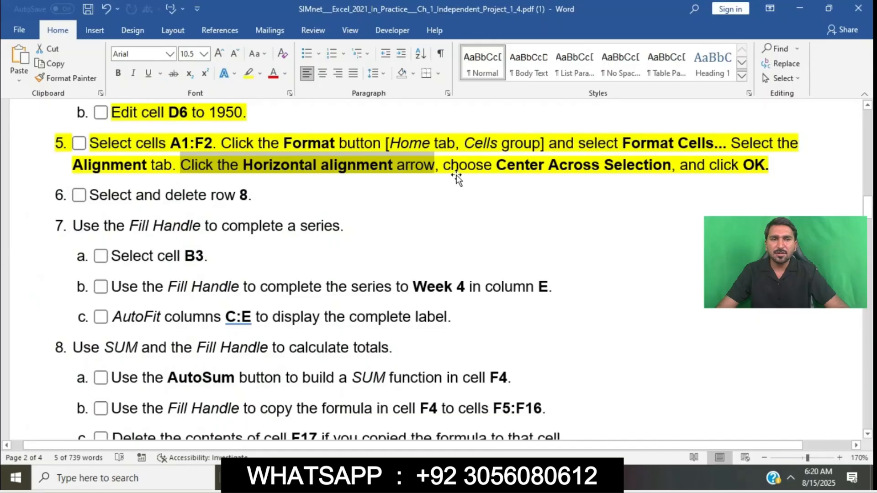
click(502, 175)
scroll(535, 249, down, 1)
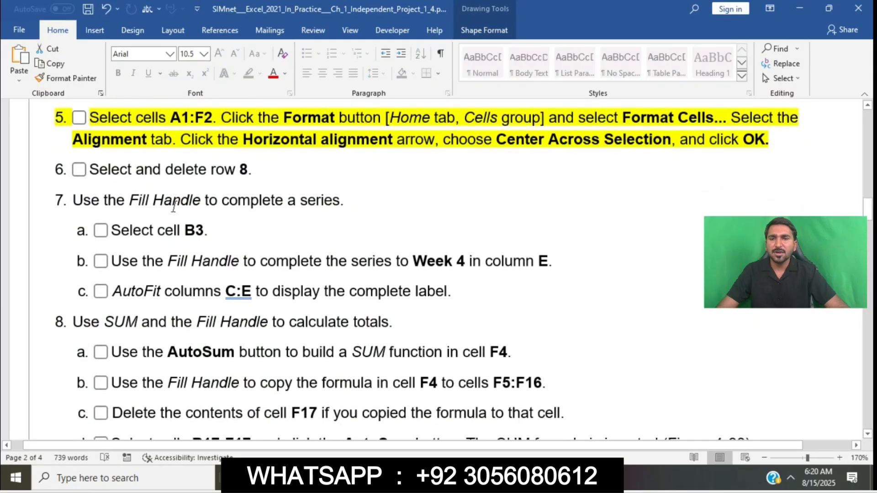
drag(91, 168, 257, 170)
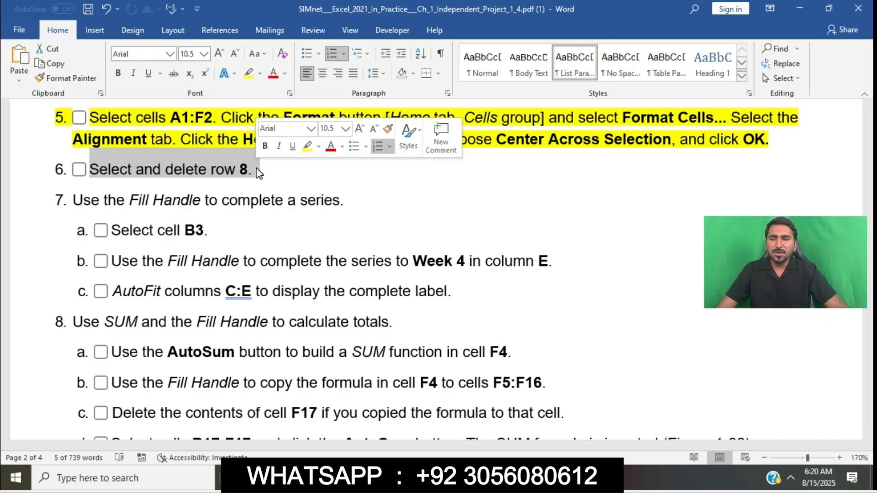
click(307, 146)
click(89, 188)
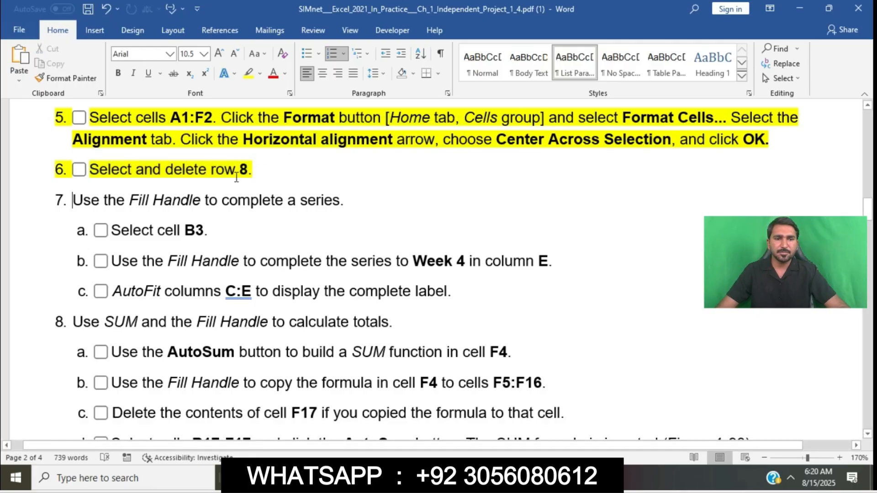
Step: Switch to the workbook in Excel and delete row 8, the Fishing row
click(475, 478)
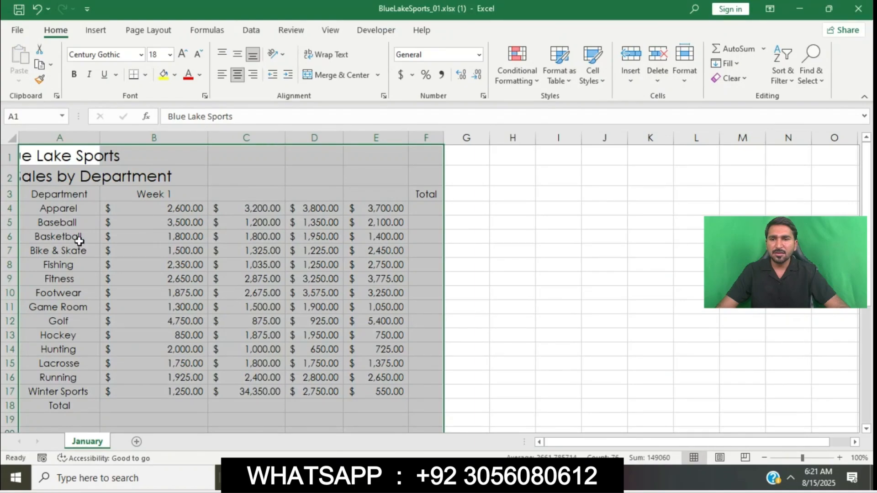
click(9, 265)
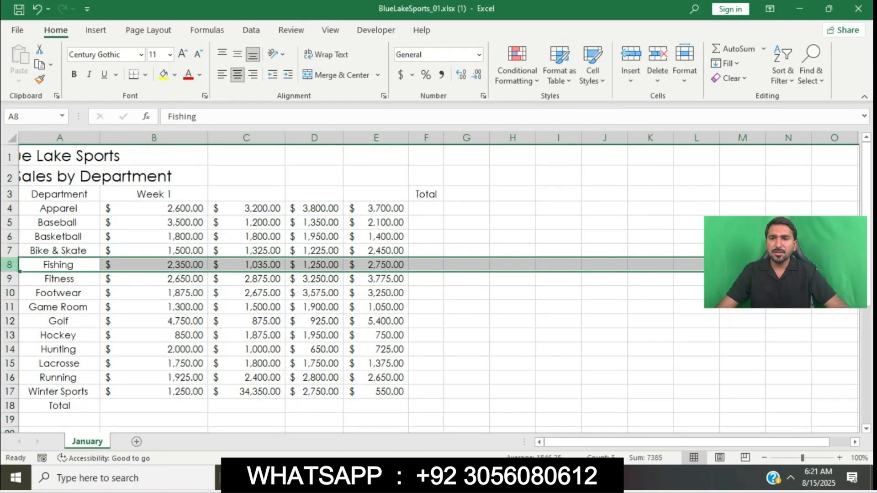
right_click(10, 266)
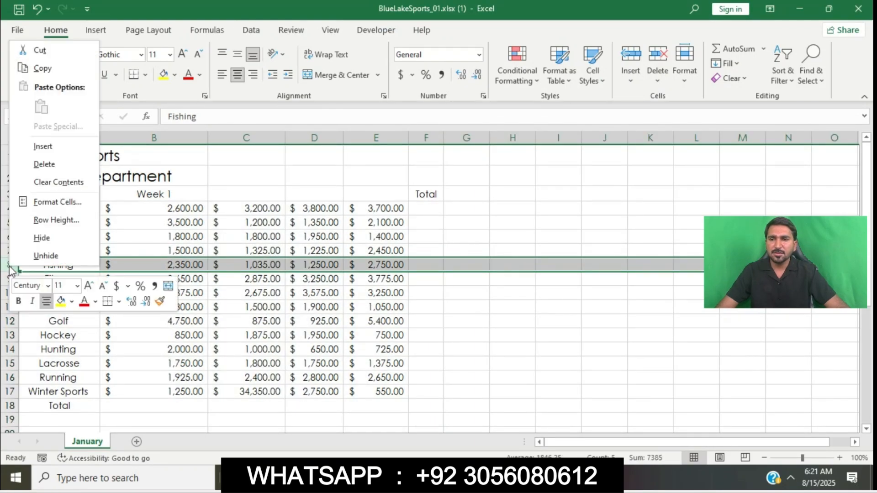
click(44, 171)
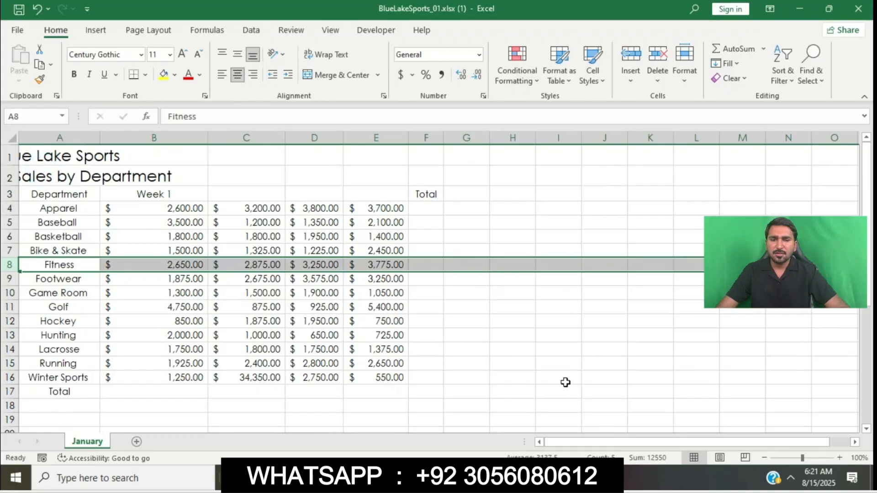
Step: Switch to the Word instructions and select the text of instruction 7, about completing a series with the Fill Handle
click(475, 477)
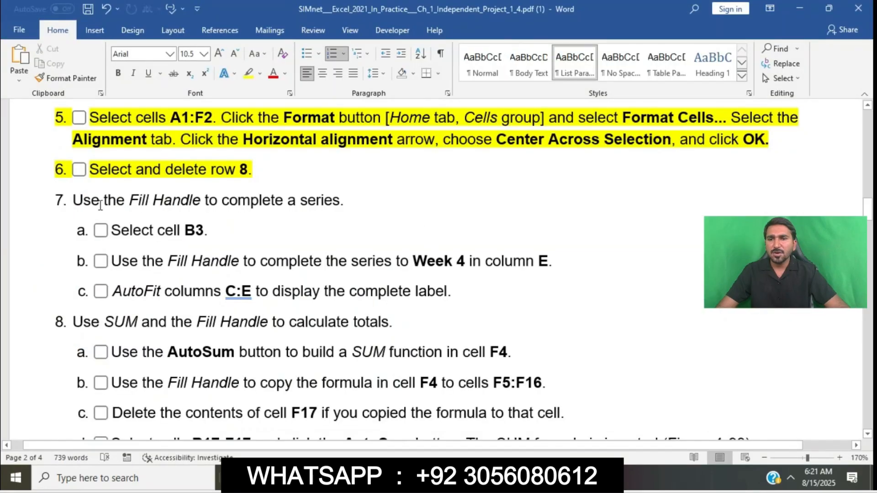
drag(75, 203, 347, 198)
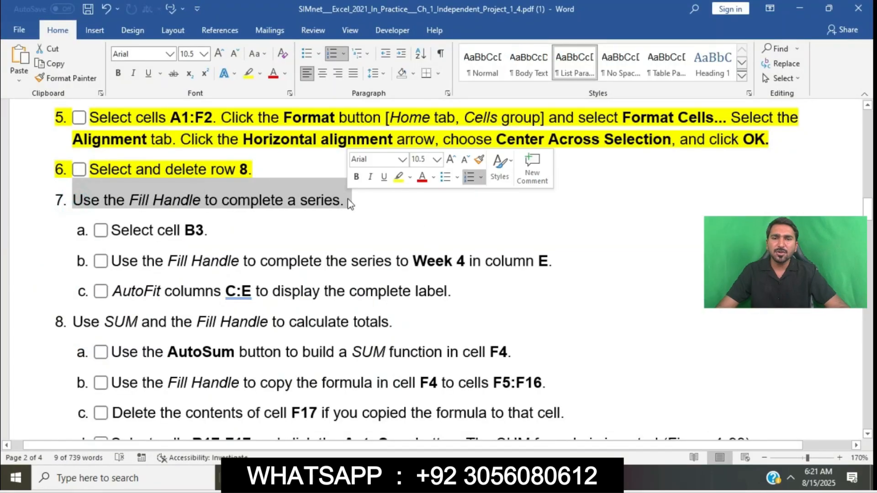
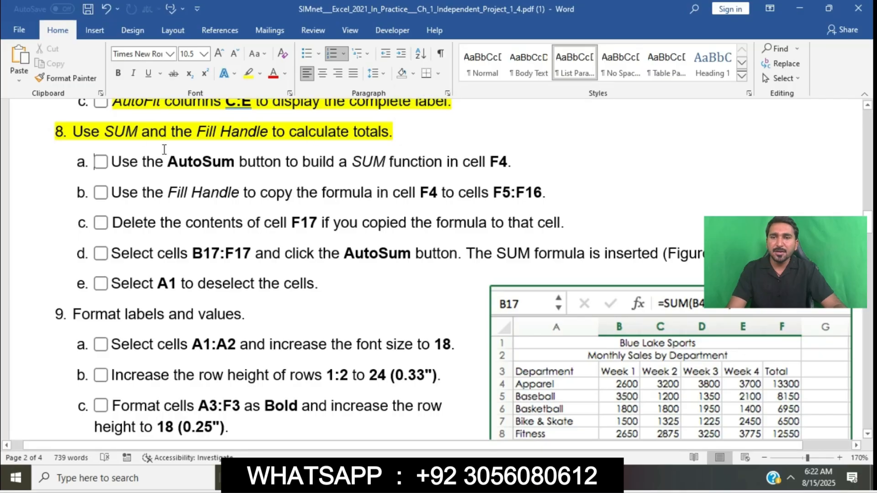
Step: Highlight instruction 8a in yellow, switch to the workbook in Excel, and enter =SUM(B4:E4) in cell F4 with AutoSum
drag(111, 162, 519, 161)
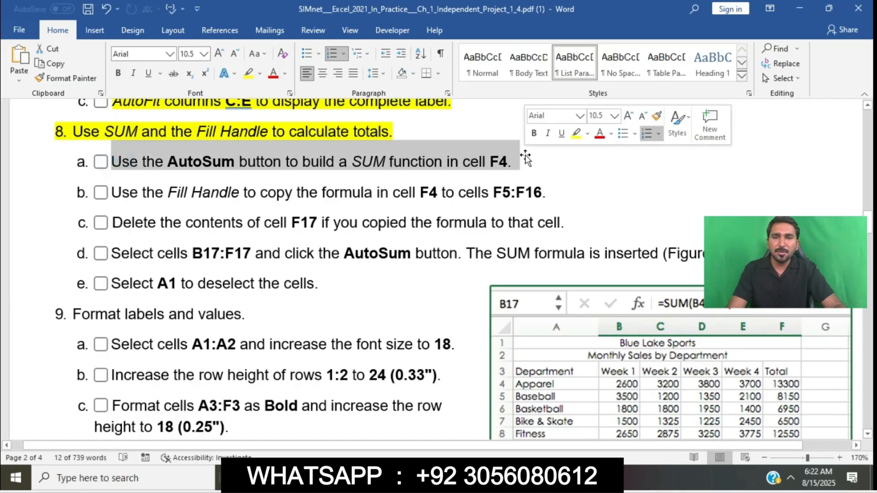
click(575, 134)
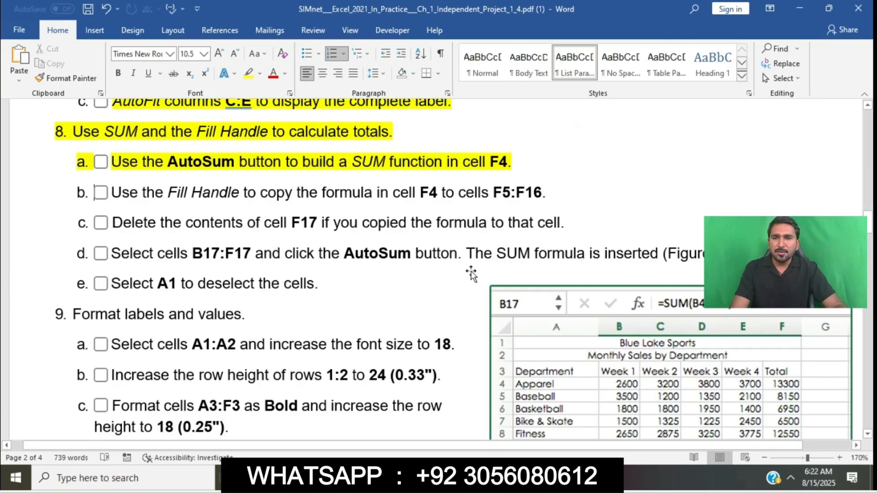
click(508, 478)
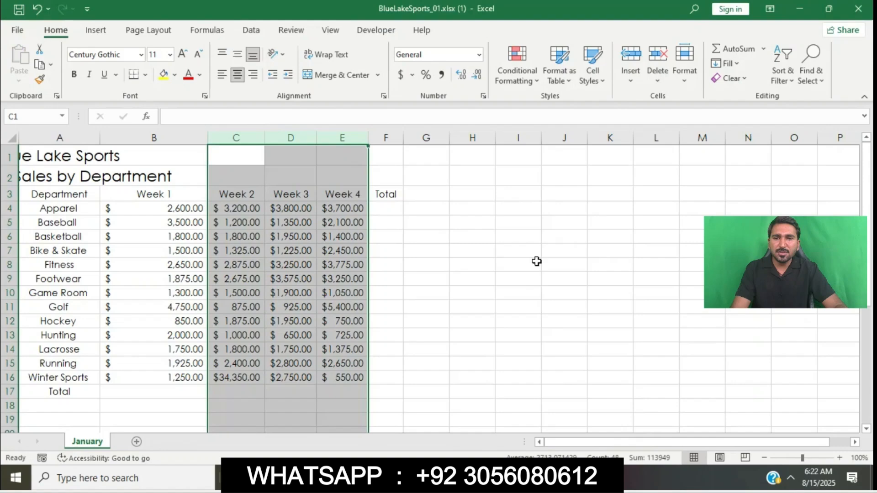
click(396, 210)
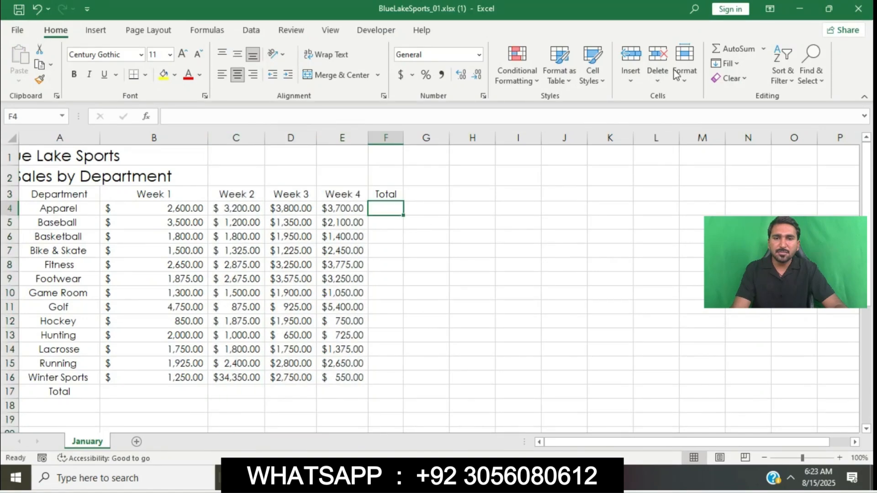
click(719, 55)
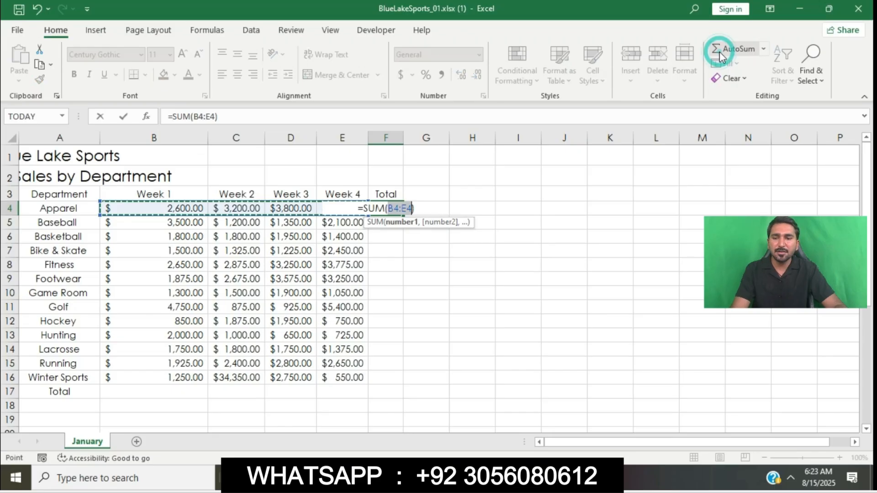
key(Return)
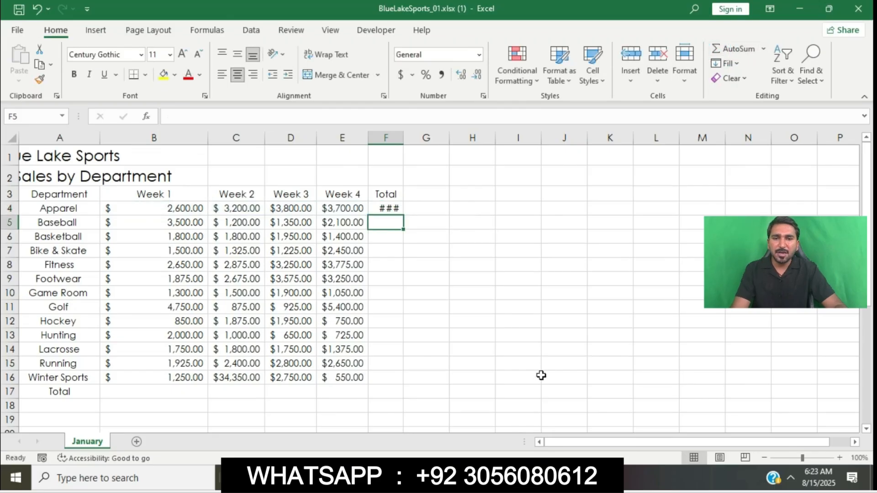
Step: Switch to the Word instructions and highlight instruction 8b, about copying the F4 formula to F5:F16, in yellow
key(alt+Tab)
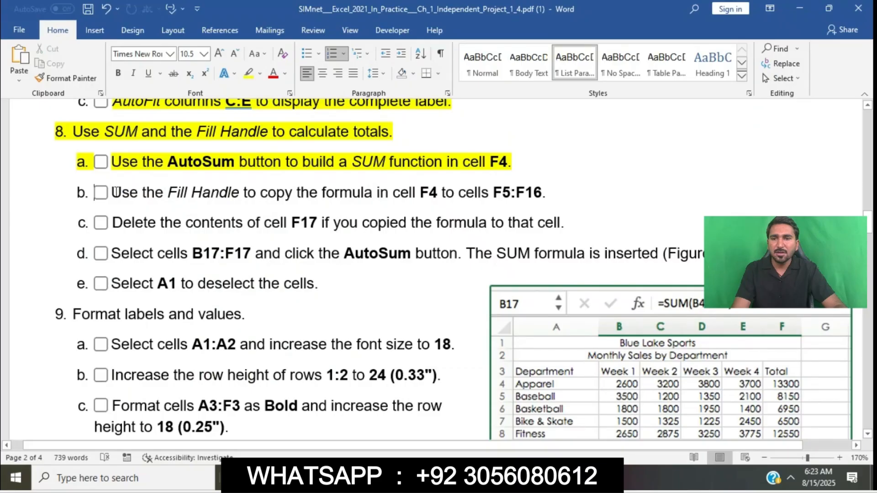
drag(113, 192, 559, 192)
click(613, 166)
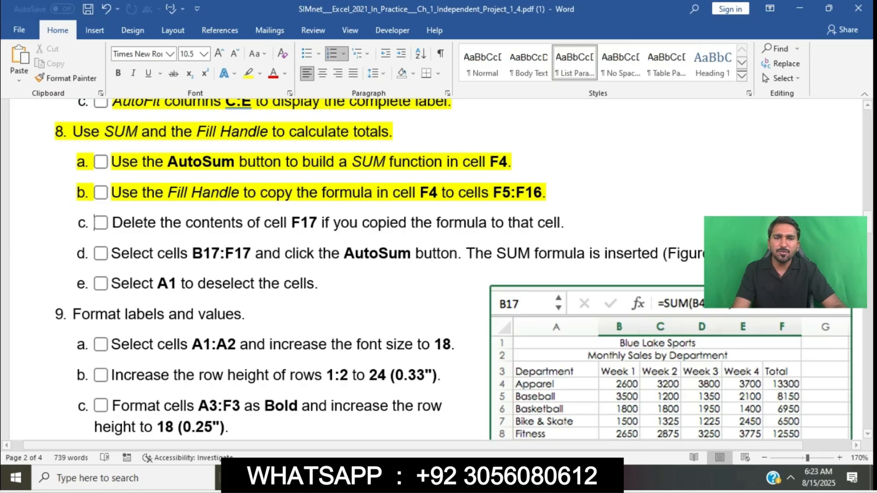
Step: Switch to the workbook in Excel and copy the F4 formula down through cell F17 with the Fill Handle
click(495, 477)
click(394, 210)
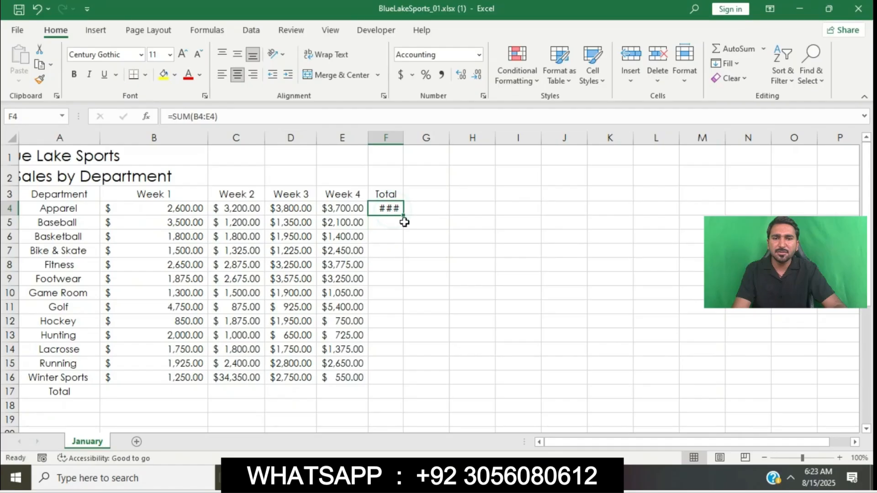
drag(403, 215, 405, 399)
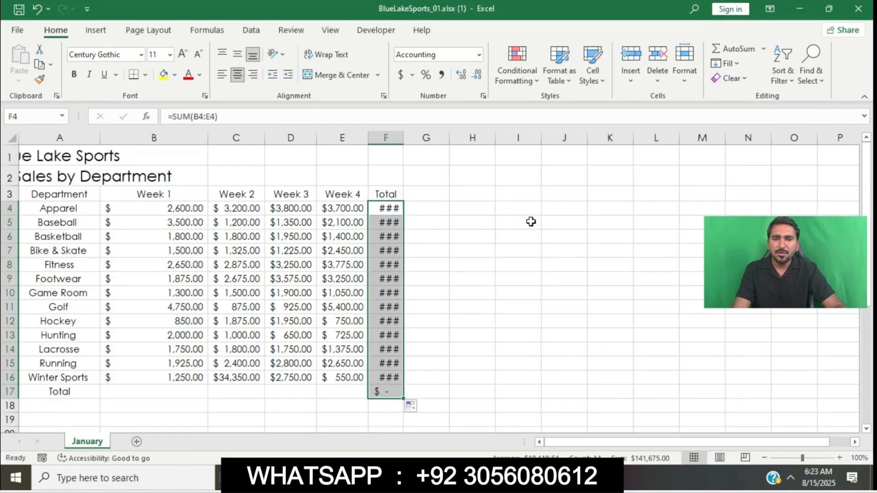
click(545, 223)
Step: Switch to the Word instructions and highlight instruction 8c, about deleting the contents of cell F17, in yellow
key(alt+Tab)
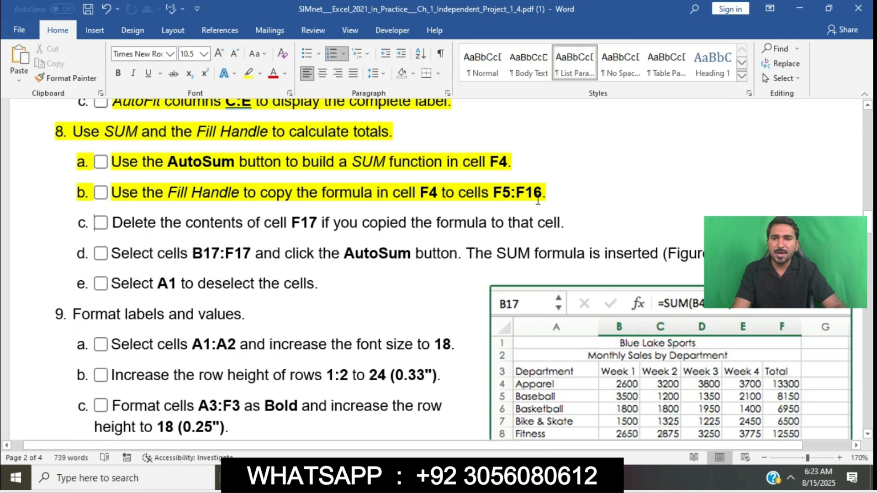
drag(117, 222, 566, 224)
click(622, 193)
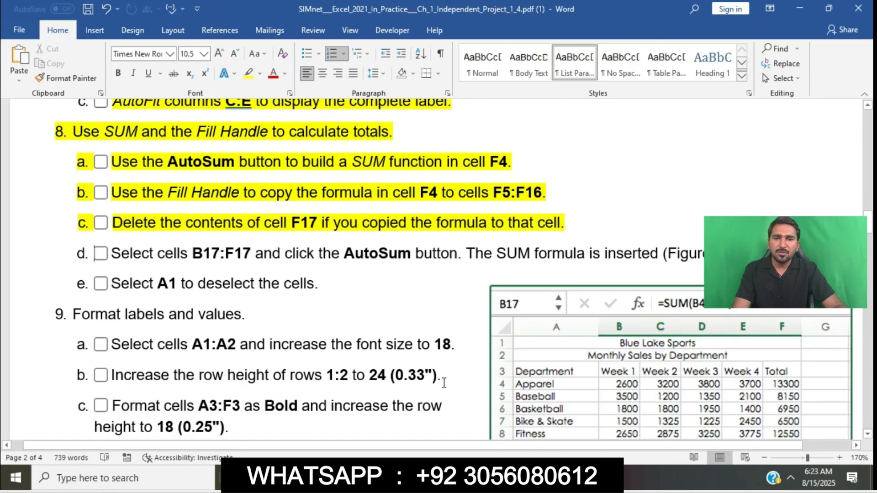
Step: Switch to the workbook in Excel and delete the SUM formula from cell F17
key(alt+Tab)
click(382, 391)
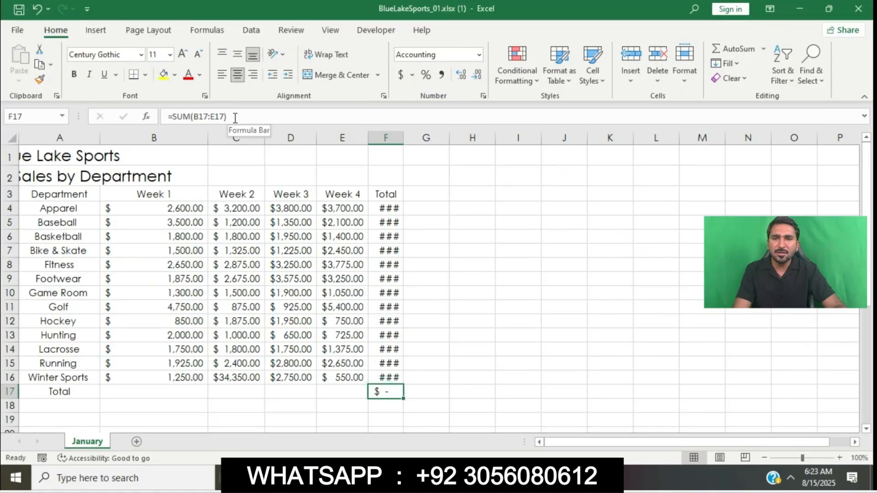
drag(235, 118, 166, 118)
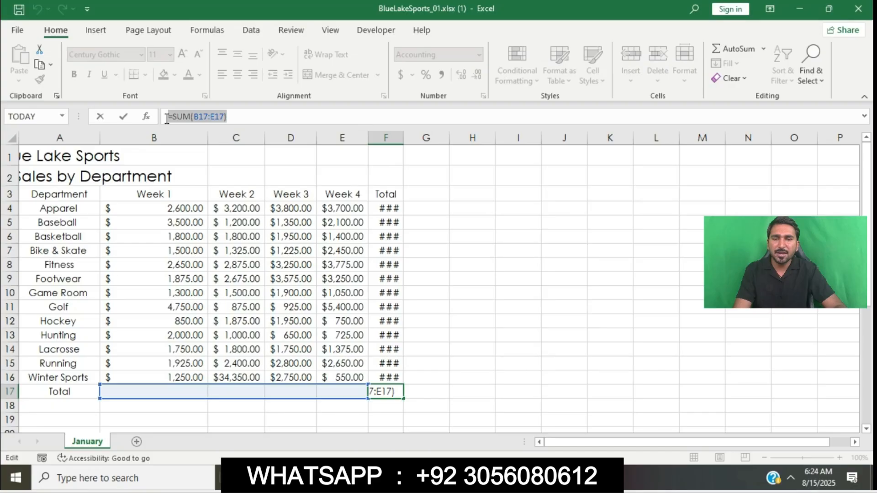
key(BackSpace)
key(Return)
Step: Highlight instruction 8d, about using AutoSum on cells B17:F17, in yellow in Word, and return to the workbook in Excel
key(alt+Tab)
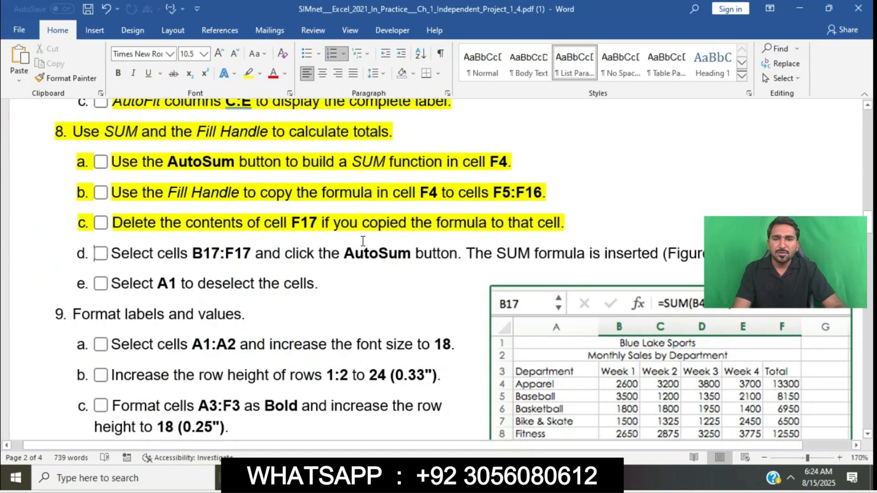
drag(113, 253, 776, 254)
click(715, 213)
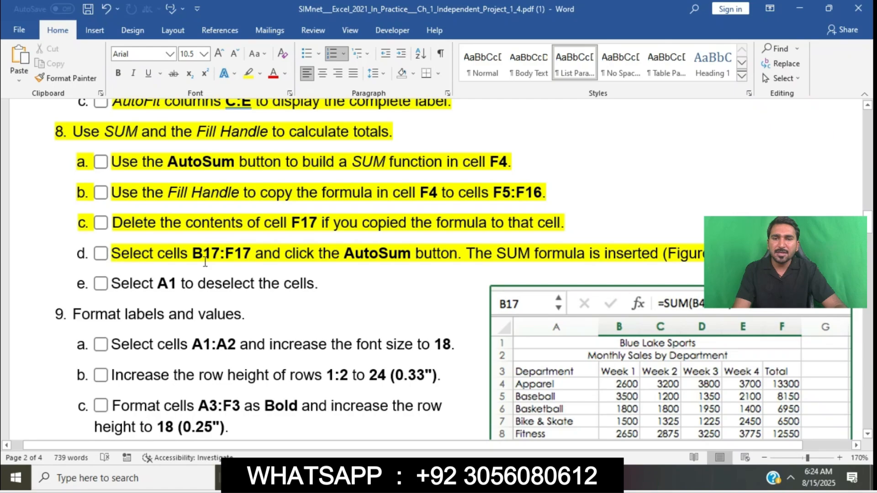
click(394, 478)
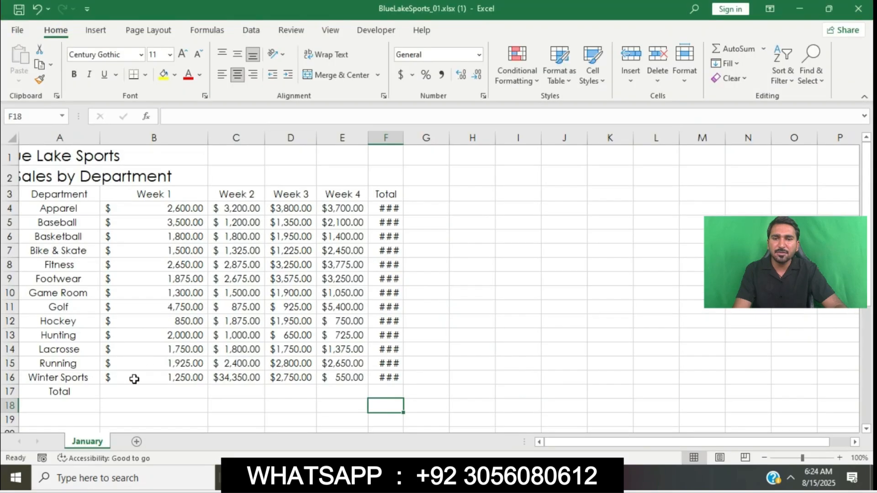
Step: Insert SUM totals in cells B17:F17 with AutoSum, consulting instruction 8d in Word along the way
drag(133, 379, 256, 383)
drag(173, 392, 390, 389)
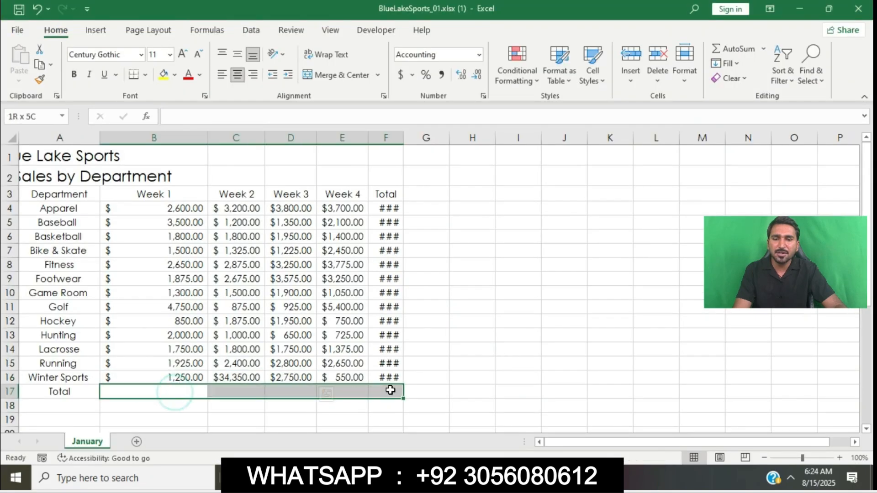
key(alt+Tab)
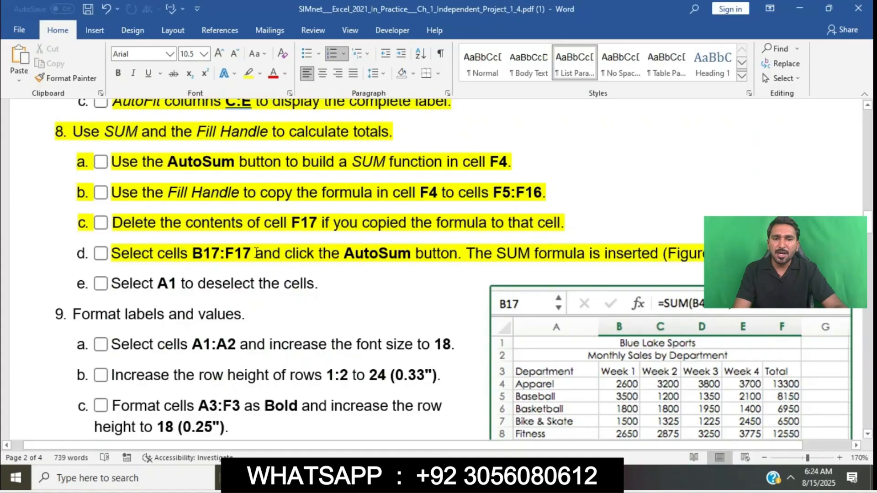
drag(256, 253, 458, 259)
click(475, 478)
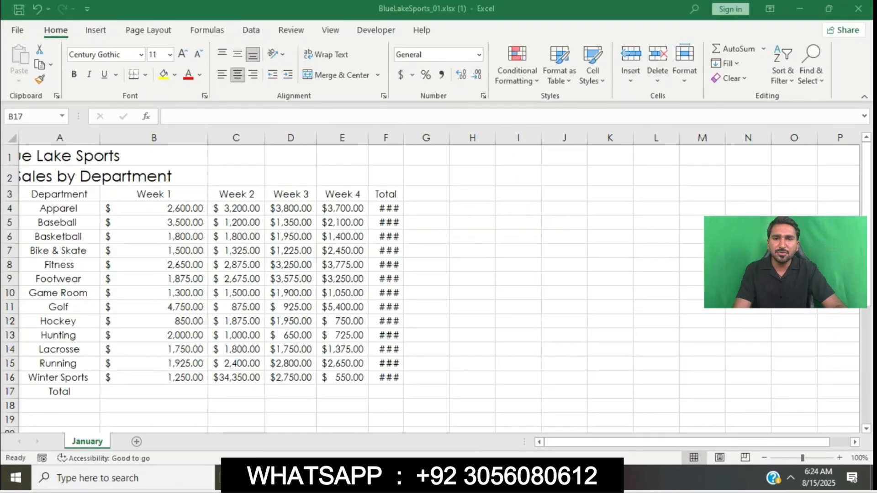
click(737, 48)
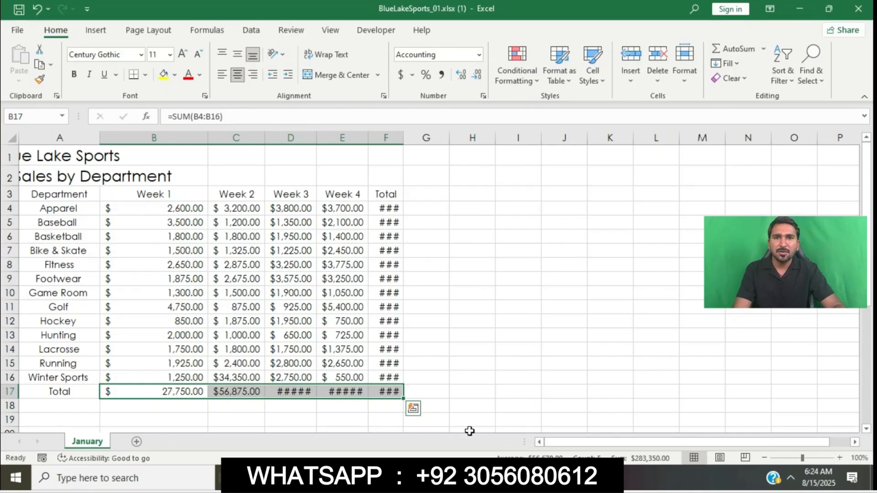
Step: Highlight instruction 8e, about deselecting the cells, in yellow in Word, and select cell A1 in the workbook in Excel
click(468, 478)
click(639, 253)
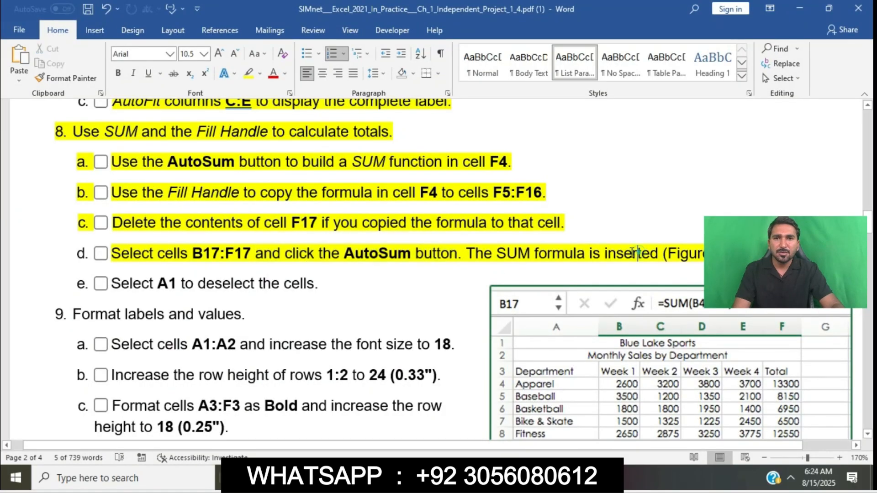
drag(111, 284, 318, 285)
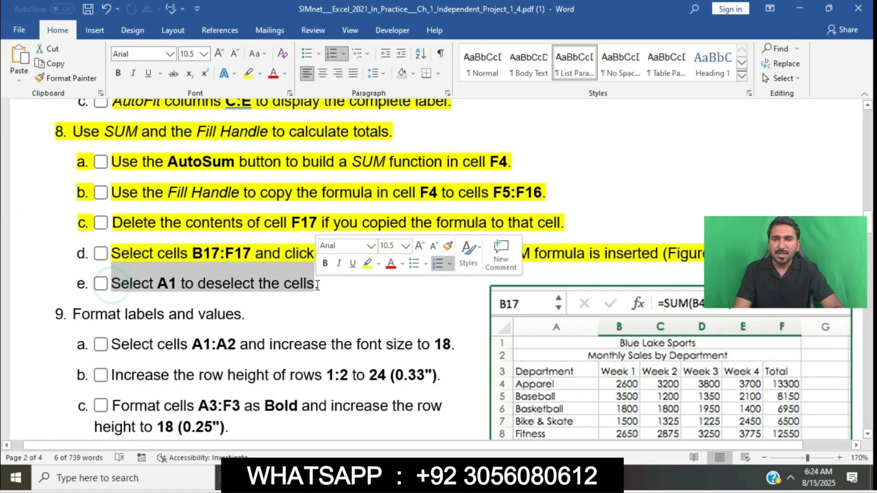
click(366, 264)
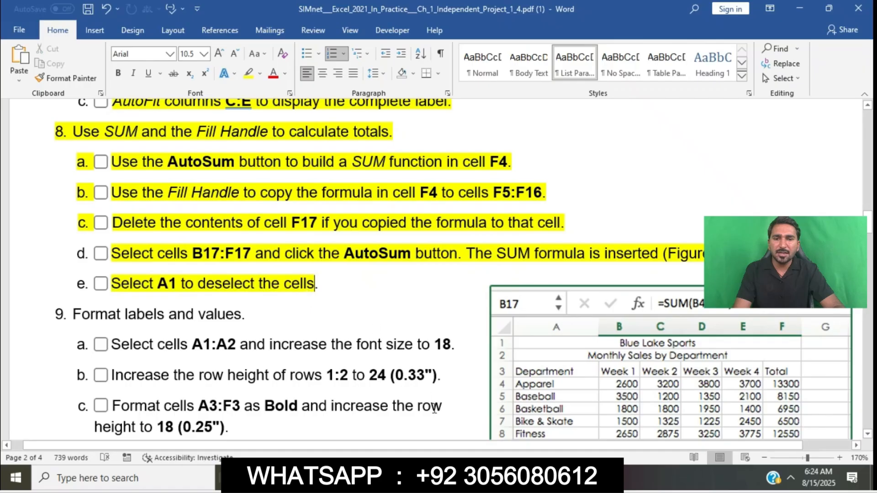
click(449, 478)
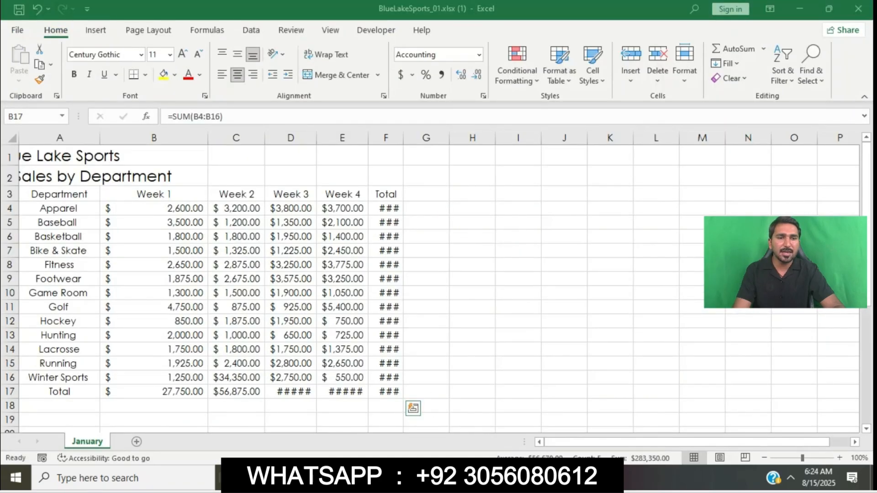
click(40, 150)
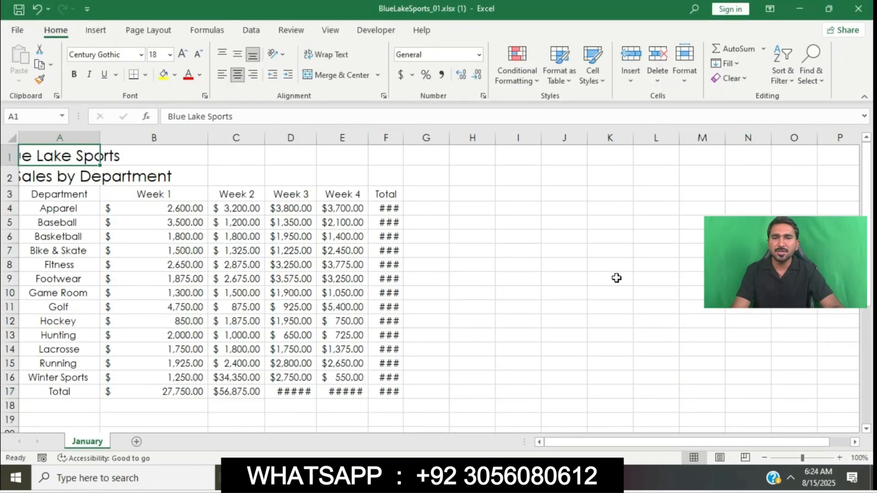
Step: Switch to the Word instructions and highlight the instruction 9 heading and instruction 9a, about the font size of A1:A2, in yellow
click(434, 478)
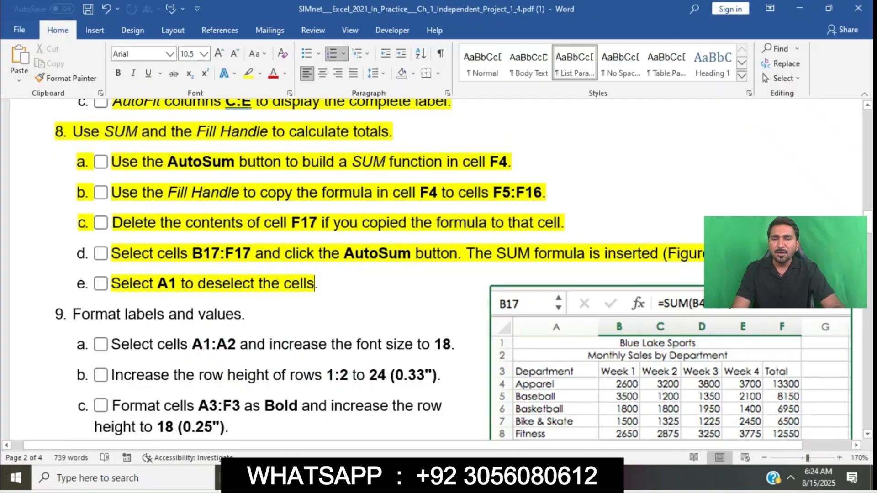
scroll(85, 145, down, 3)
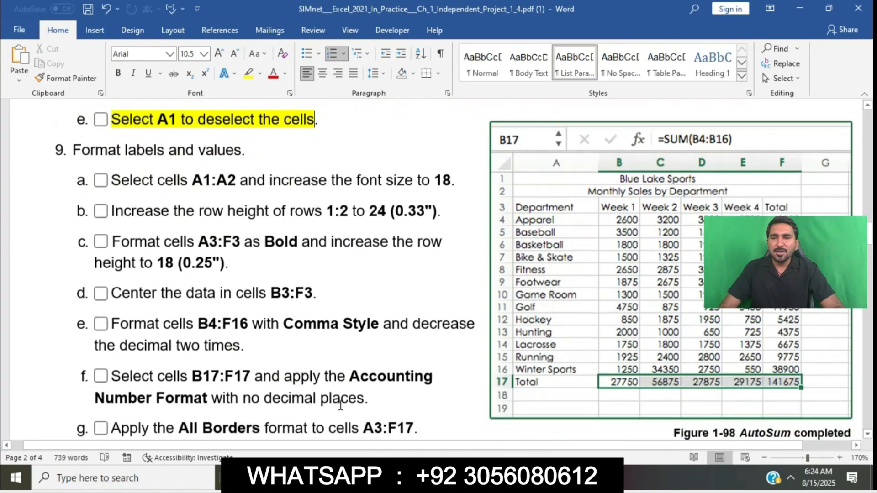
drag(77, 133, 249, 133)
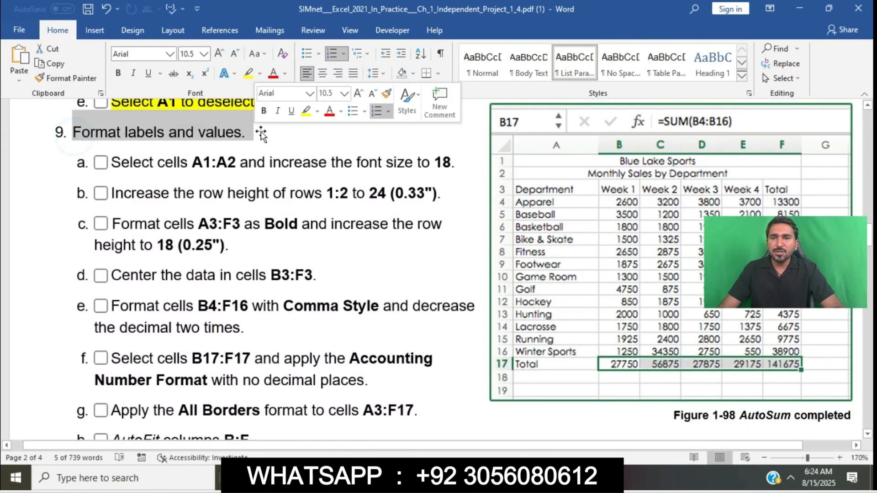
click(307, 114)
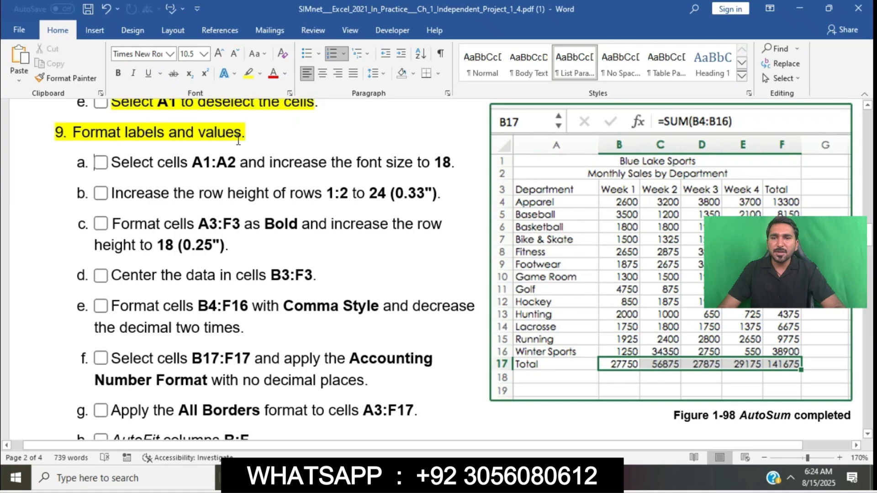
drag(117, 168, 456, 170)
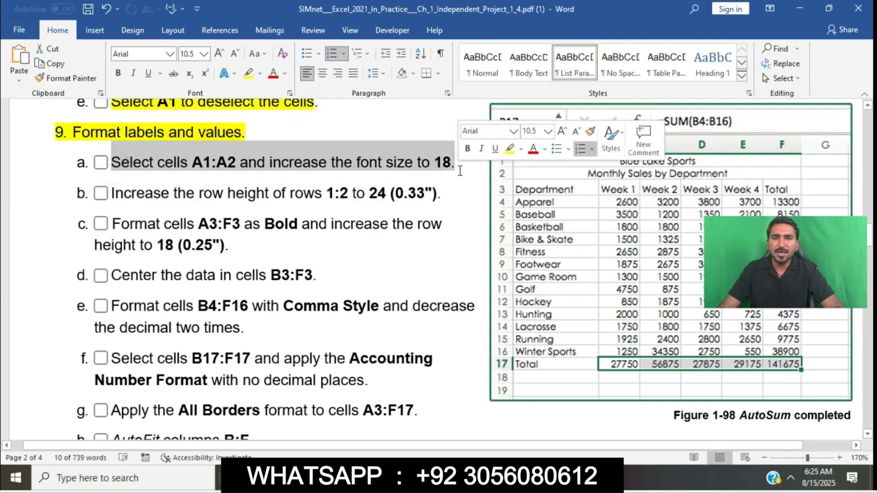
click(509, 149)
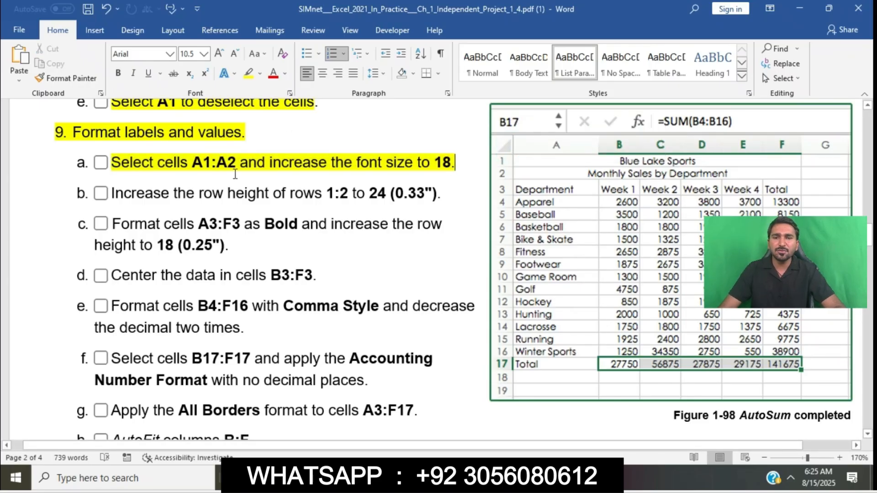
Step: Switch to the workbook in Excel, select cells A1:A2 and check their font size against instruction 9a in Word
key(alt+Tab)
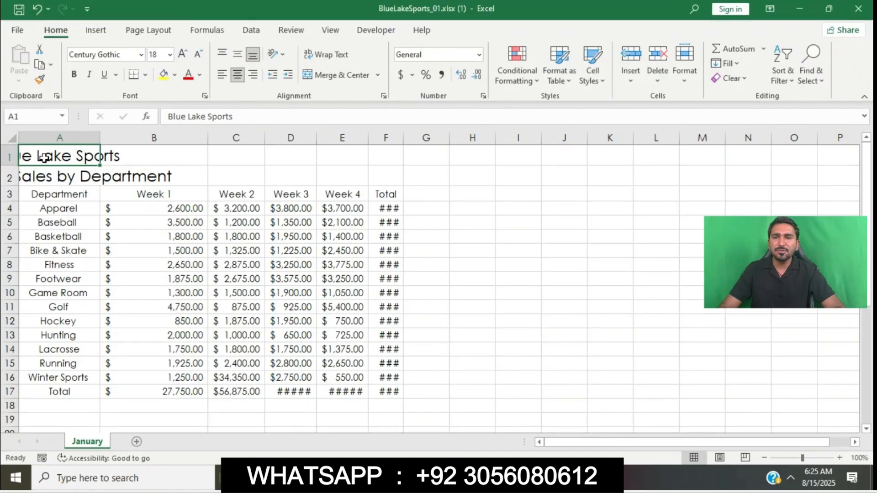
drag(43, 160, 43, 175)
key(alt+Tab)
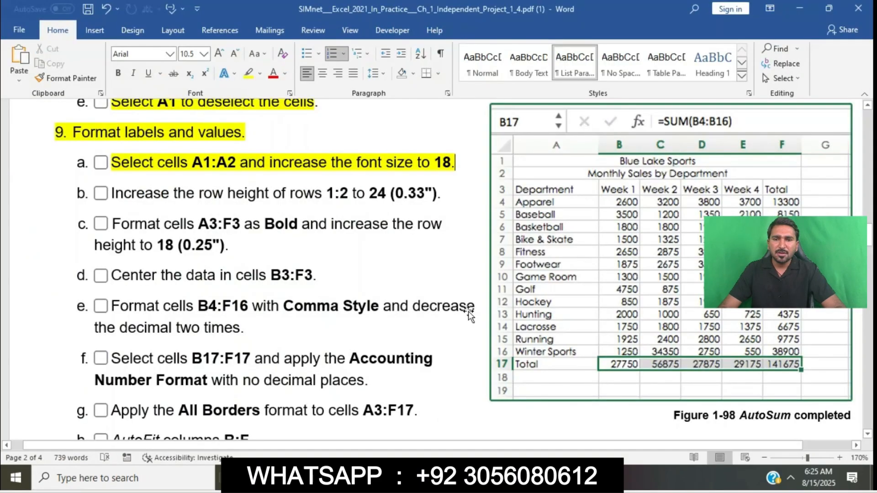
drag(250, 162, 450, 163)
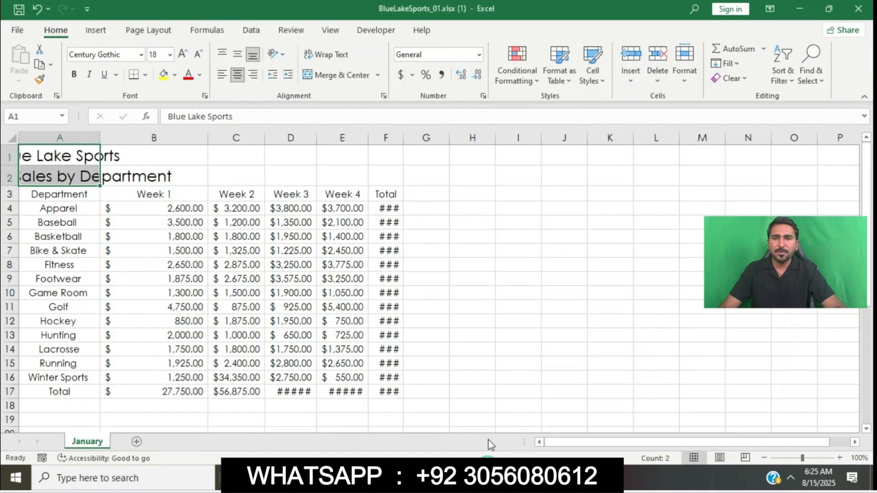
click(169, 55)
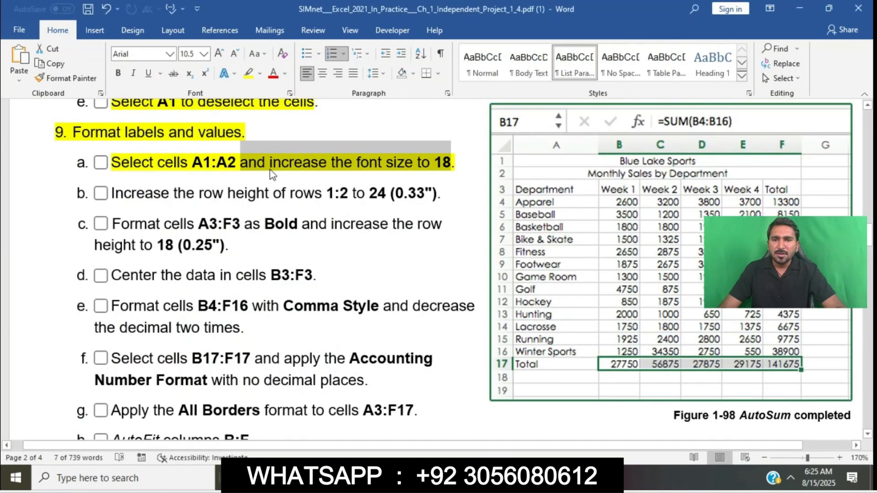
Step: Highlight instruction 9b, about the height of rows 1:2, in yellow in the Word instructions
click(269, 169)
drag(110, 194, 451, 182)
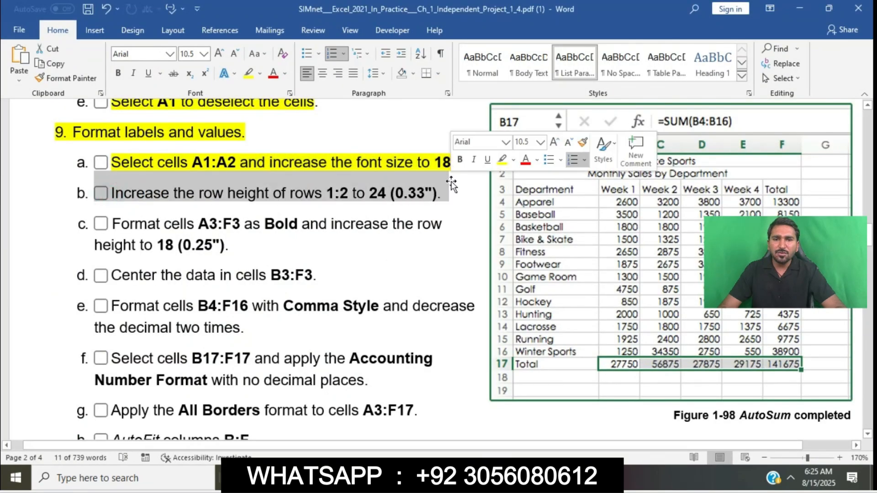
click(501, 159)
click(185, 192)
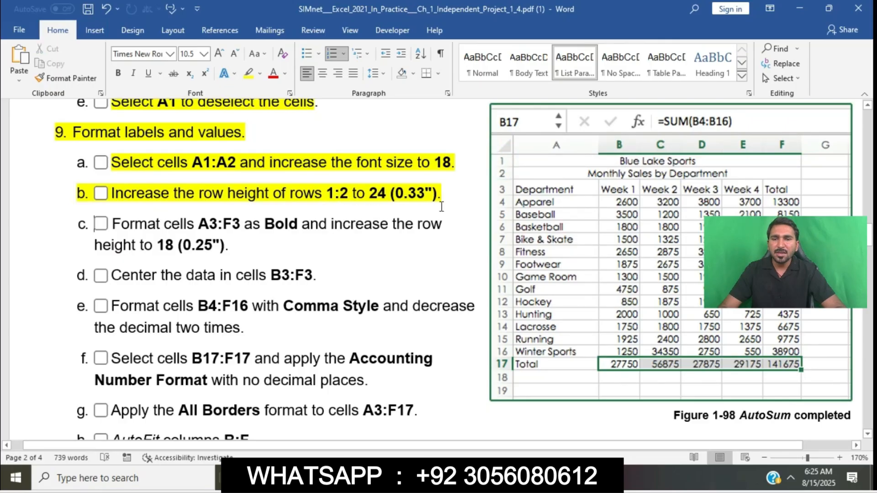
Step: Switch to the workbook in Excel and set the row height of rows 1:2 to 24
key(alt+Tab)
drag(7, 155, 10, 182)
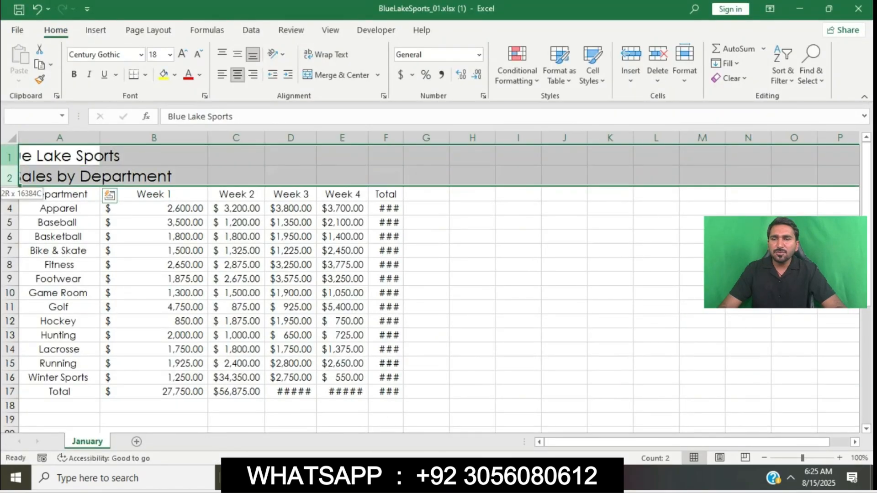
click(684, 64)
click(711, 114)
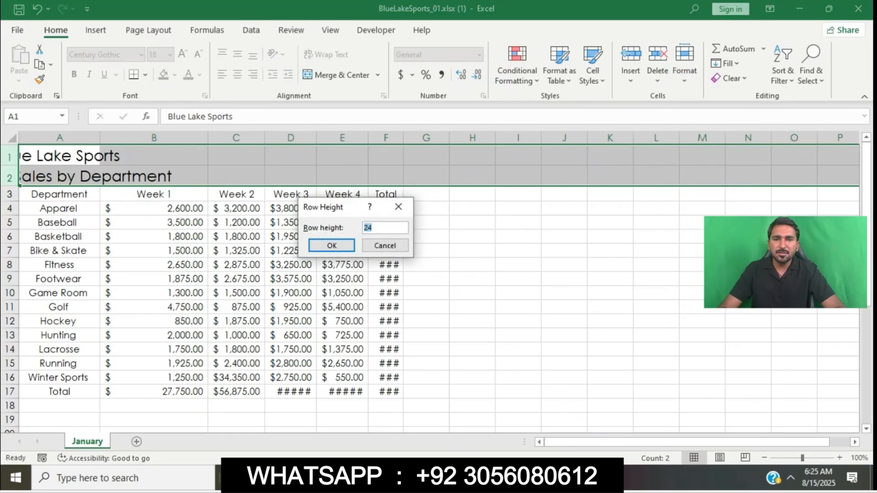
key(alt+Tab)
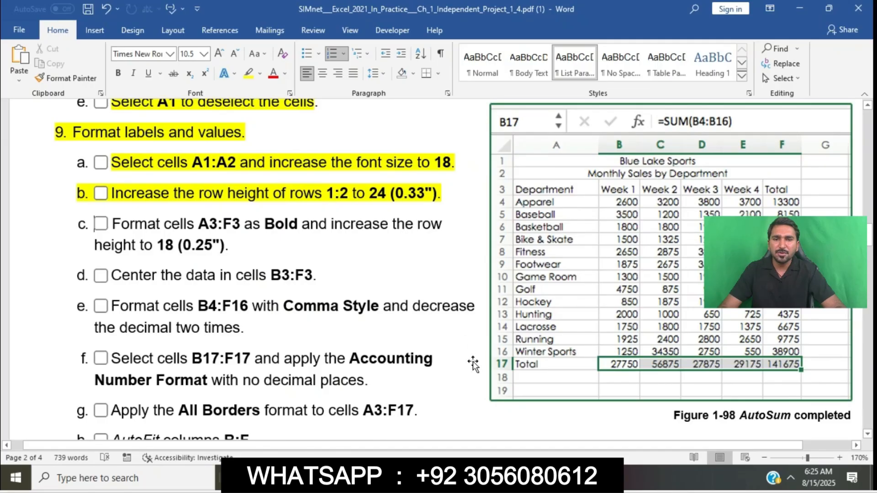
key(alt+Tab)
text(2)
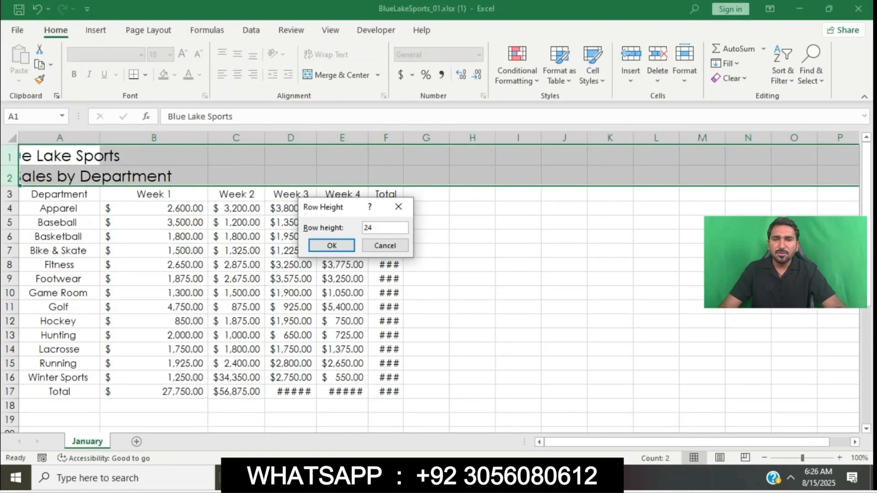
click(333, 245)
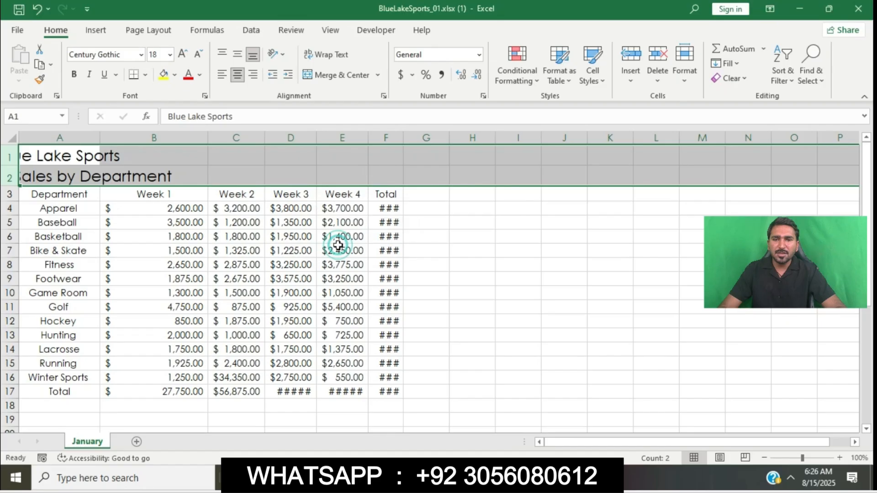
Step: Switch to the Word instructions and highlight instruction 9c, about bold formatting and row height for A3:F3, in yellow
key(alt+Tab)
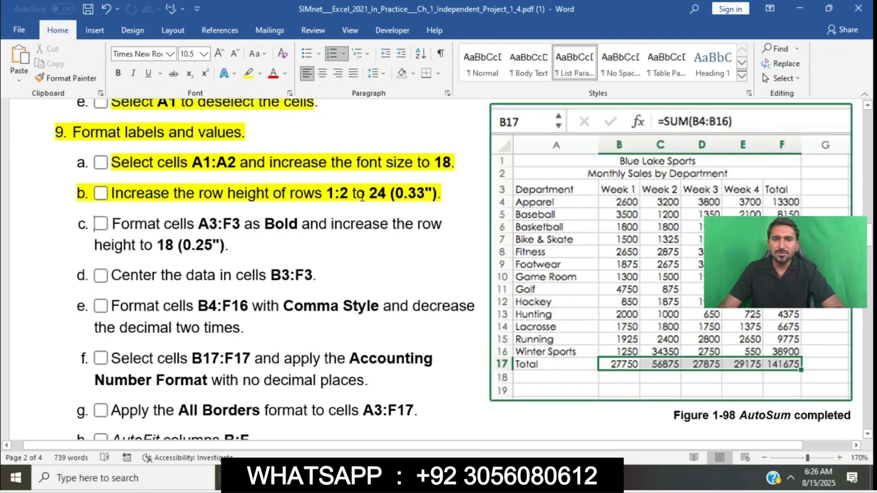
scroll(362, 196, down, 2)
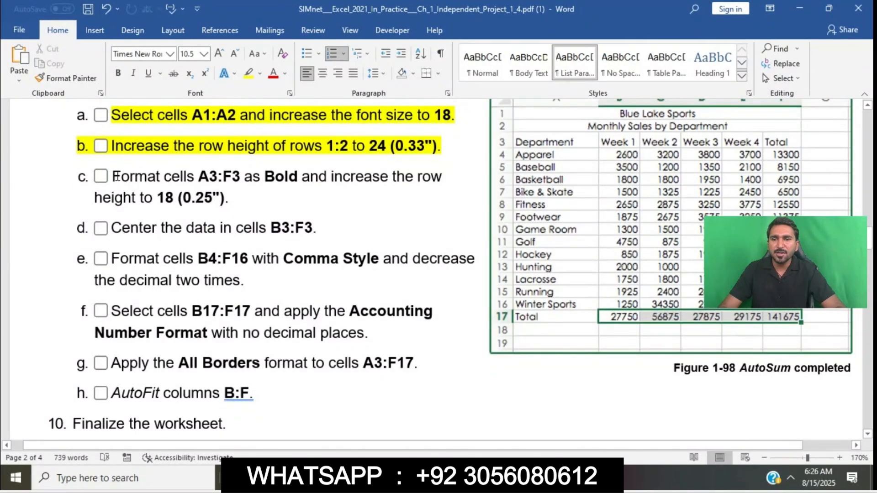
drag(115, 177, 238, 197)
click(292, 175)
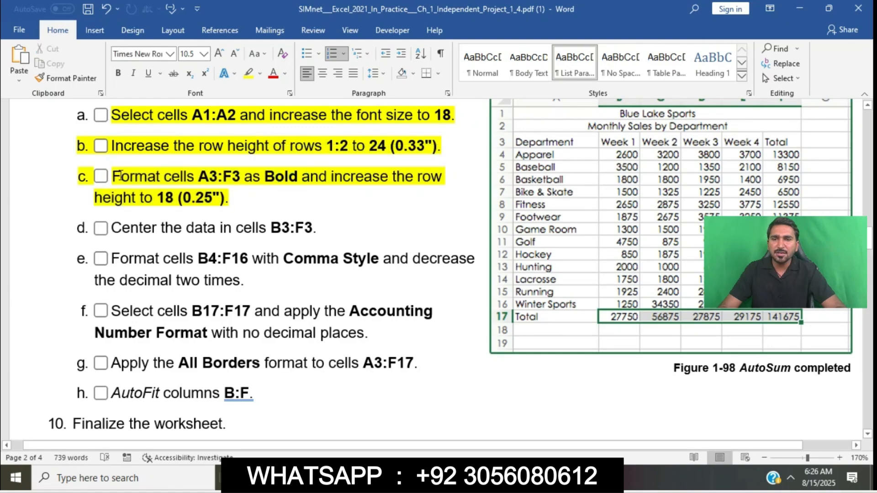
Step: Switch to the workbook in Excel and format the column labels in cells A3:F3 as bold, following instruction 9c
drag(120, 177, 244, 176)
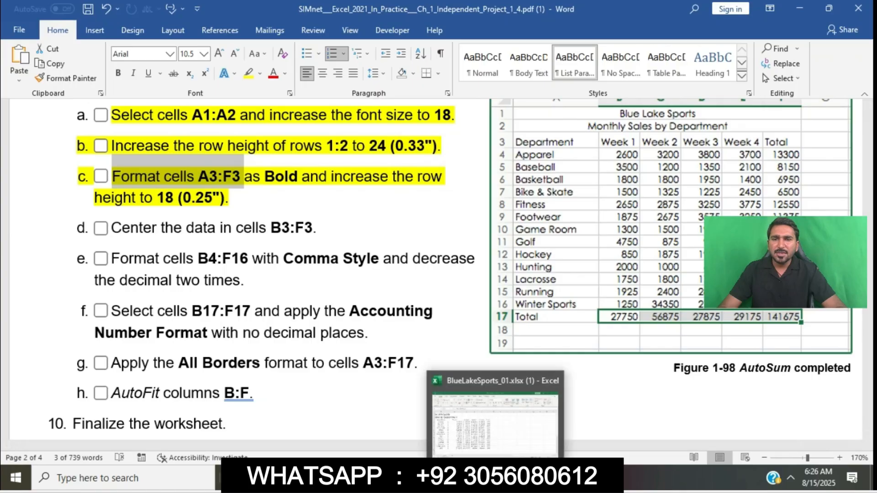
click(496, 478)
click(67, 196)
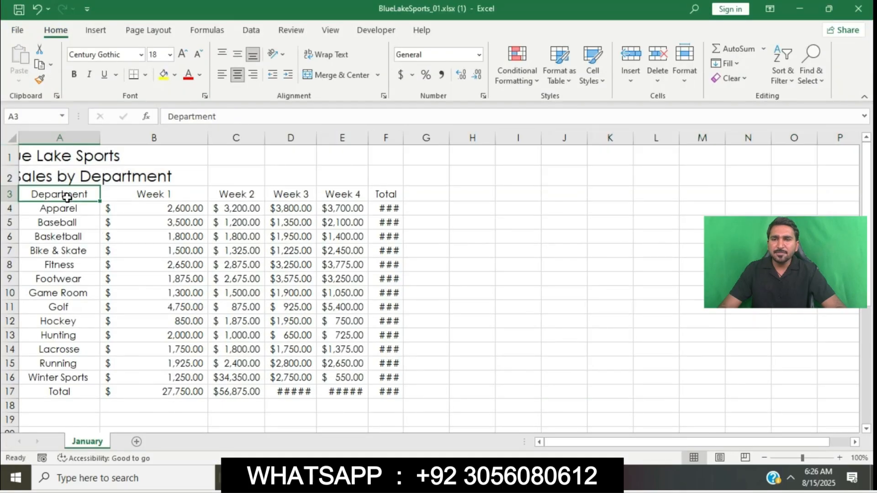
drag(67, 197, 383, 194)
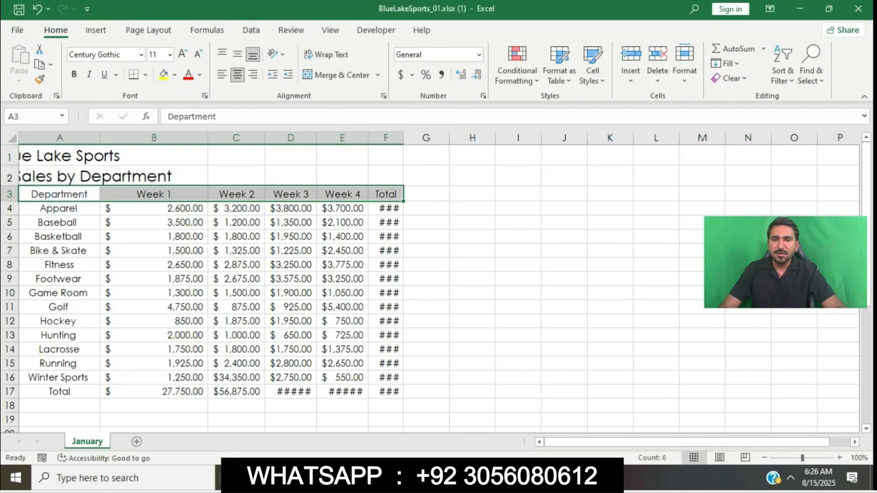
key(alt+Tab)
drag(247, 178, 427, 200)
key(alt+Tab)
click(75, 74)
Step: Check instruction 9c in Word again, return to the workbook in Excel and select row 3 to check its height
key(alt+Tab)
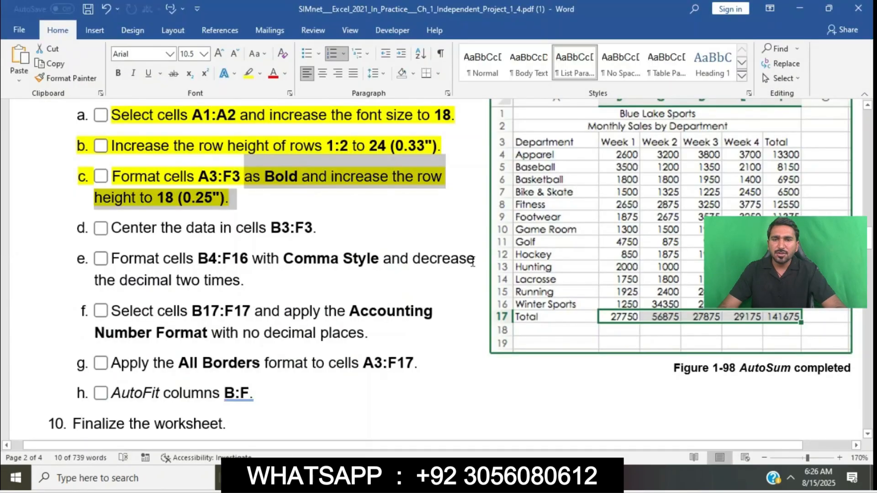
key(alt+Tab)
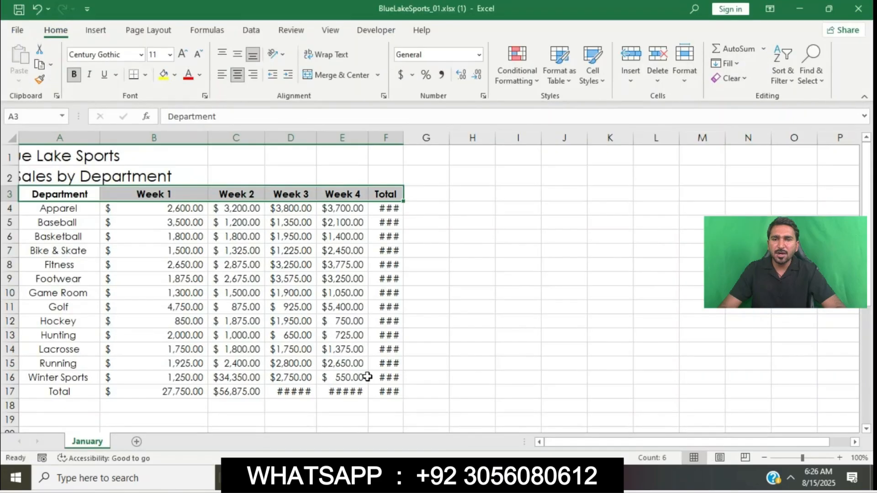
click(10, 194)
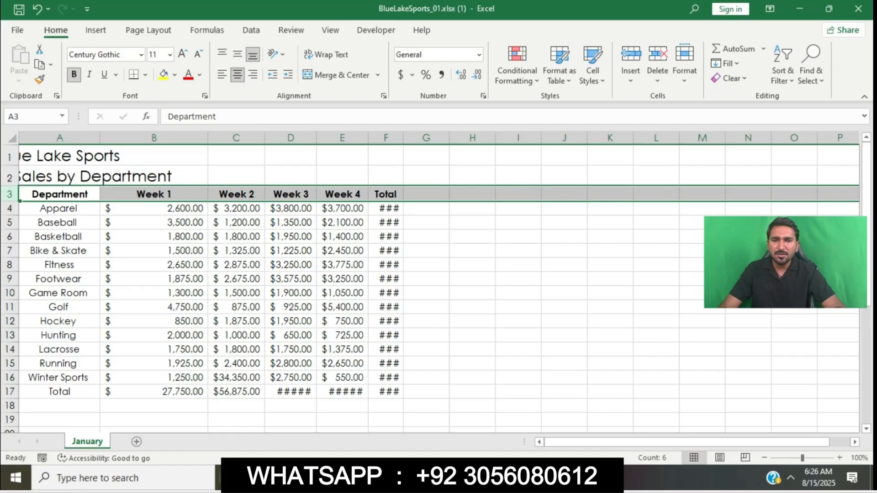
Step: Switch to the Word instructions and highlight instruction 9d, about centering the data in B3:F3, in yellow
key(alt+Tab)
click(146, 186)
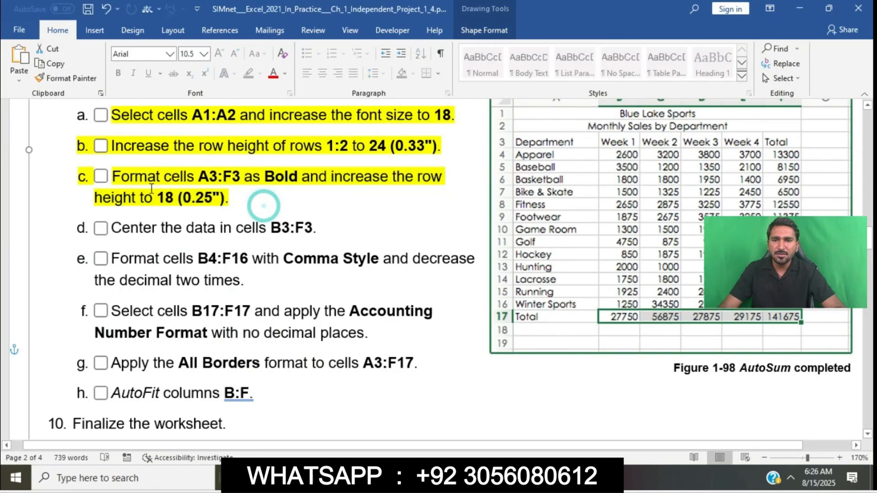
scroll(117, 177, down, 1)
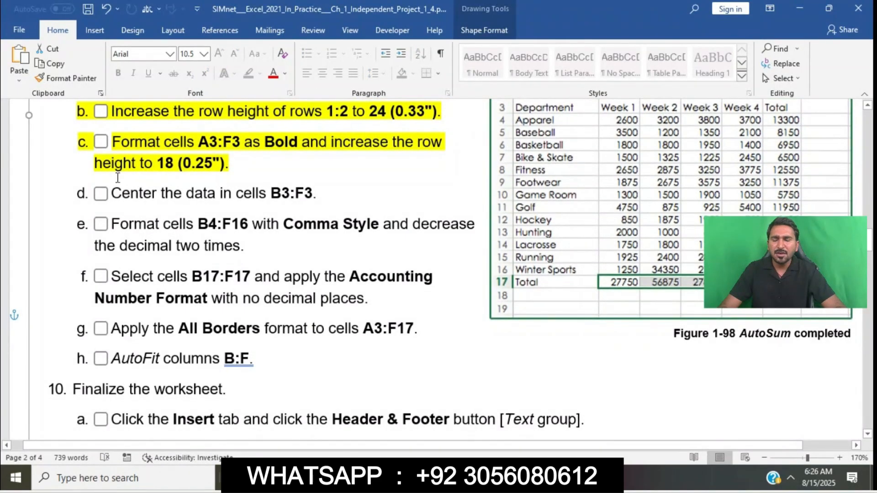
click(117, 193)
triple_click(244, 194)
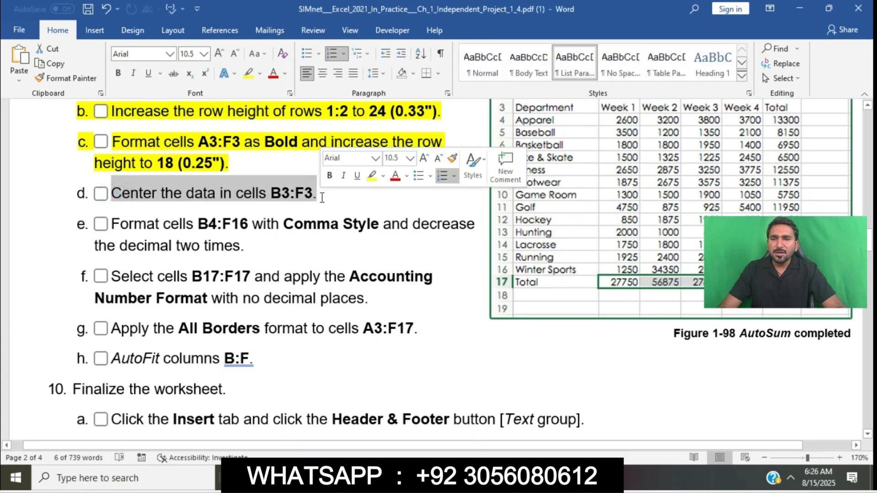
click(372, 177)
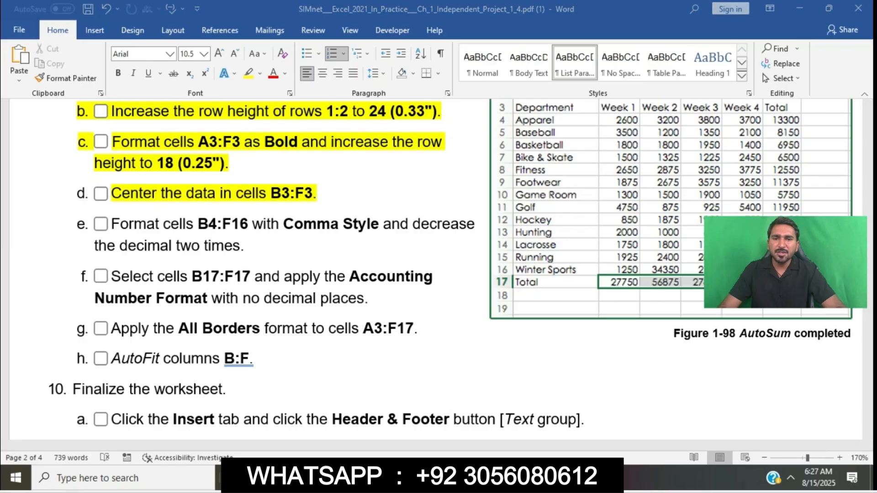
Step: Switch to the workbook in Excel and select the column labels B3:F3 to check their centering against instruction 9d
key(alt+Tab)
click(253, 264)
drag(172, 192, 386, 192)
key(alt+Tab)
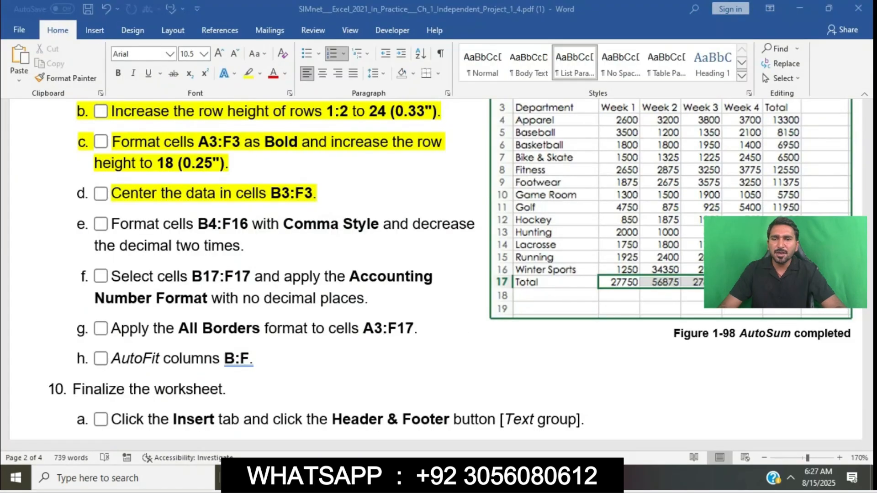
key(alt+Tab)
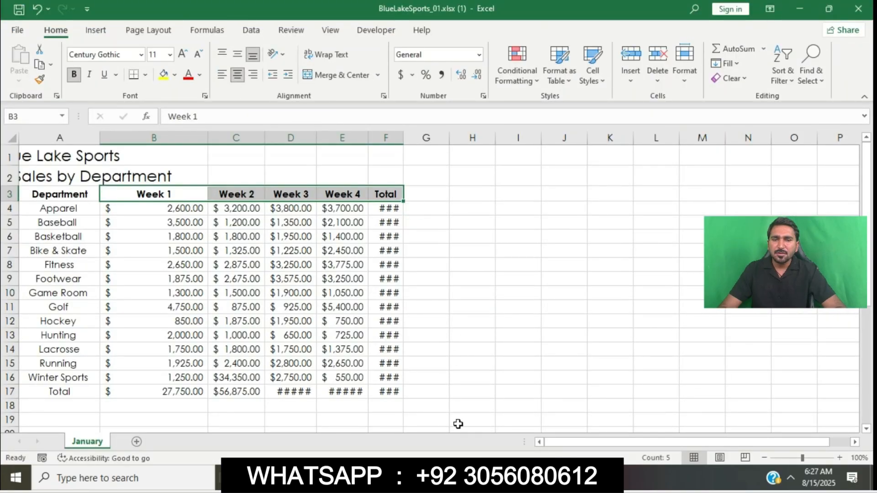
Step: Switch to the Word instructions and highlight instruction 9e, about Comma Style and decimals for B4:F16, in yellow
key(alt+Tab)
scroll(342, 216, up, 5)
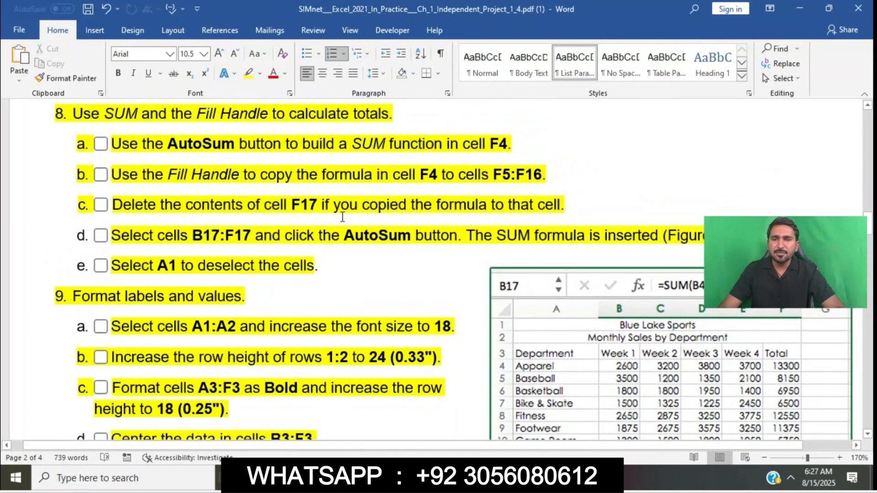
scroll(342, 216, down, 5)
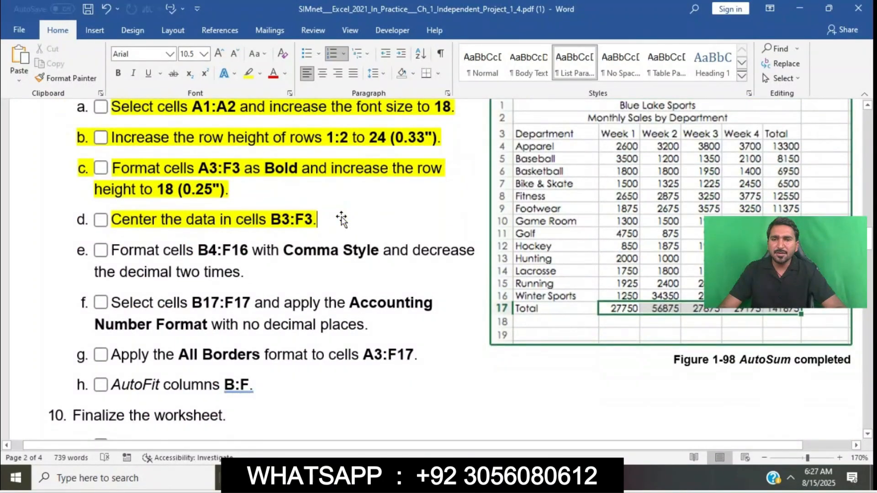
scroll(341, 216, down, 1)
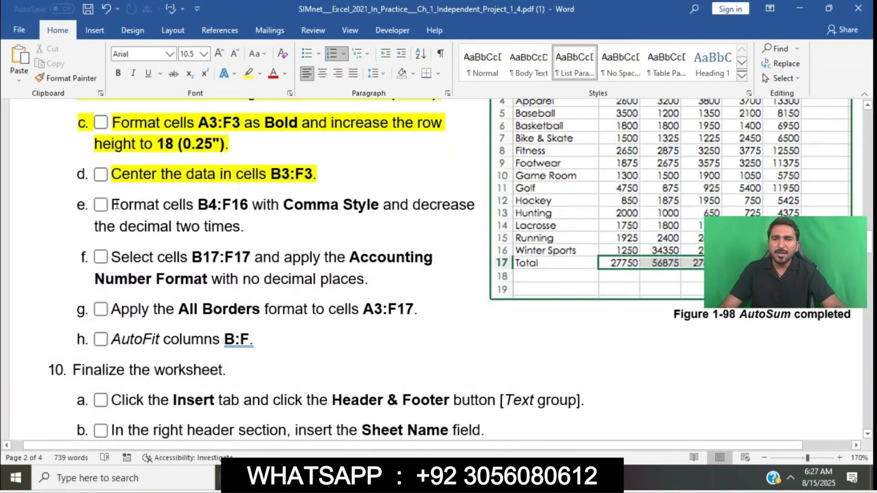
drag(112, 204, 242, 227)
click(293, 210)
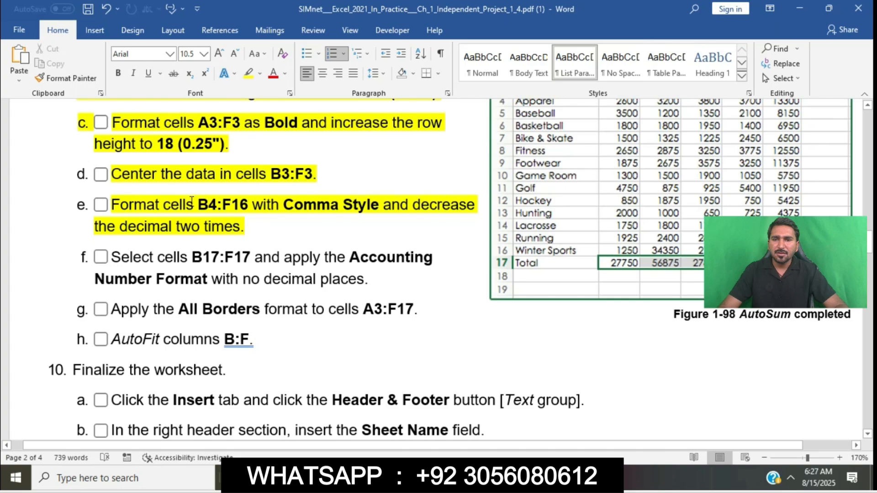
Step: Copy the range reference B4:F16 from instruction 9e, select that range in the Excel workbook and apply Comma Style to it
drag(198, 204, 250, 205)
key(ctrl+c)
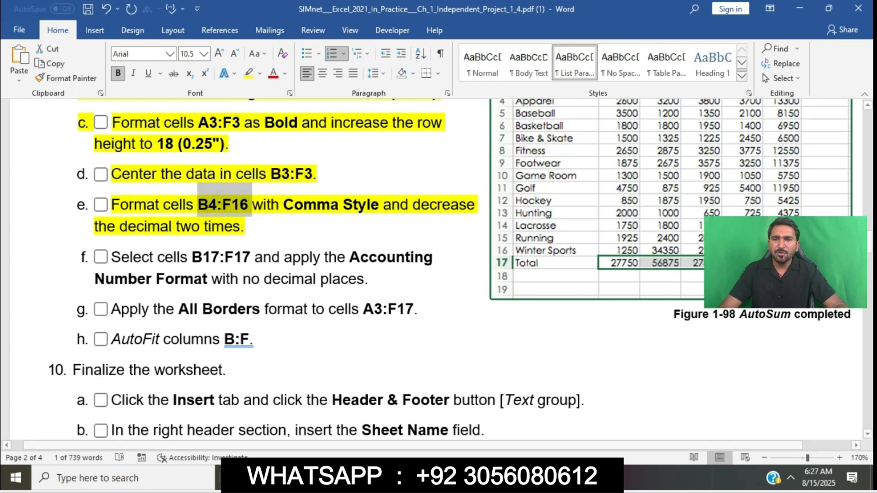
key(alt+Tab)
click(43, 118)
key(ctrl+v)
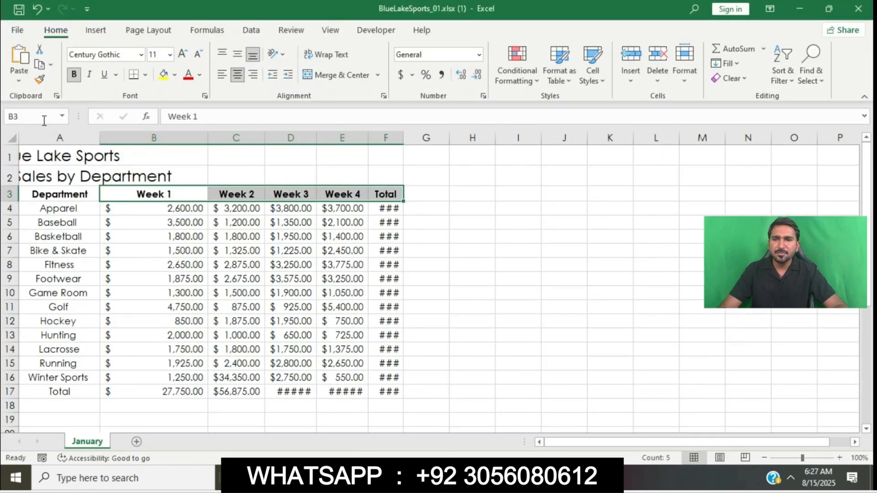
key(Return)
key(alt+Tab)
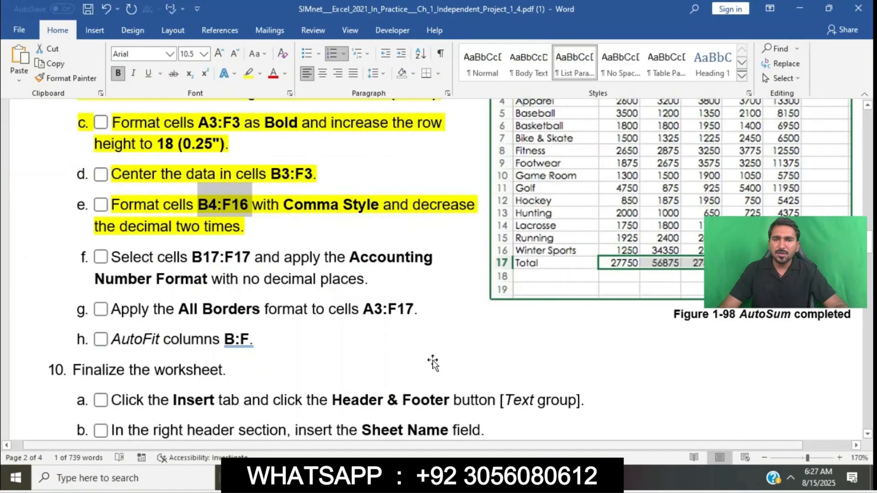
key(alt+Tab)
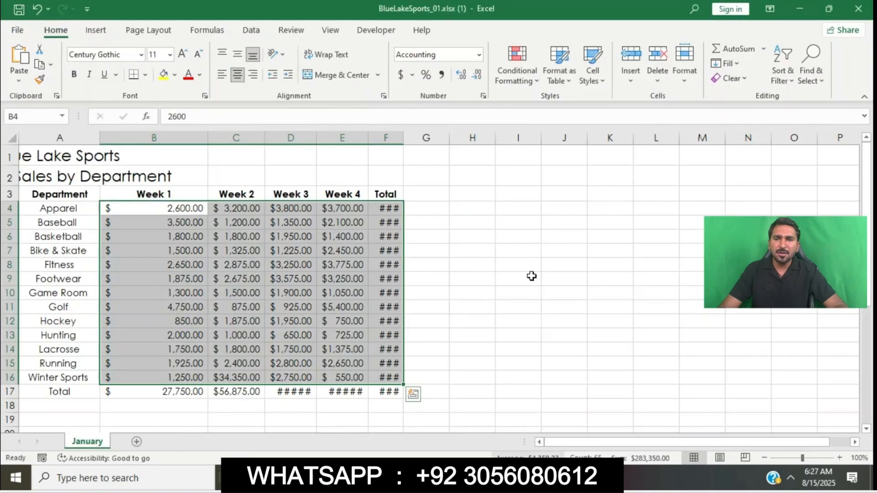
click(441, 74)
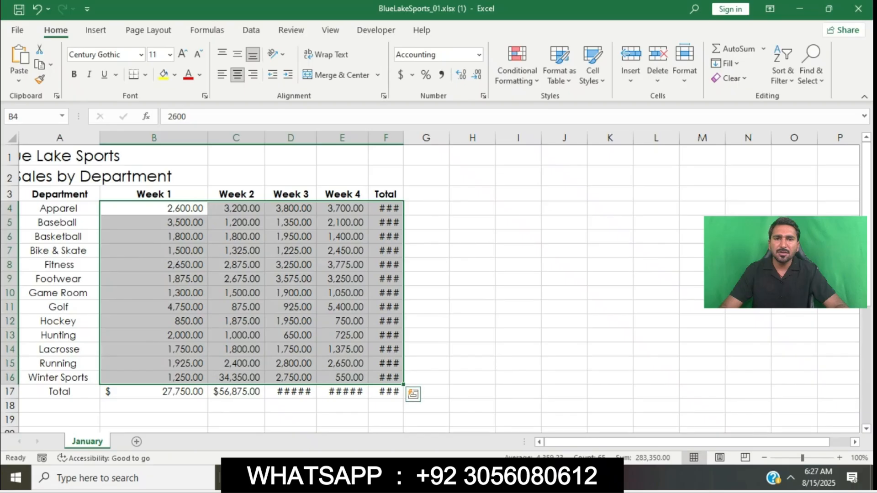
Step: Recheck instruction 9e in Word, then decrease the decimal places of B4:F16 two times in Excel and deselect the range
key(alt+Tab)
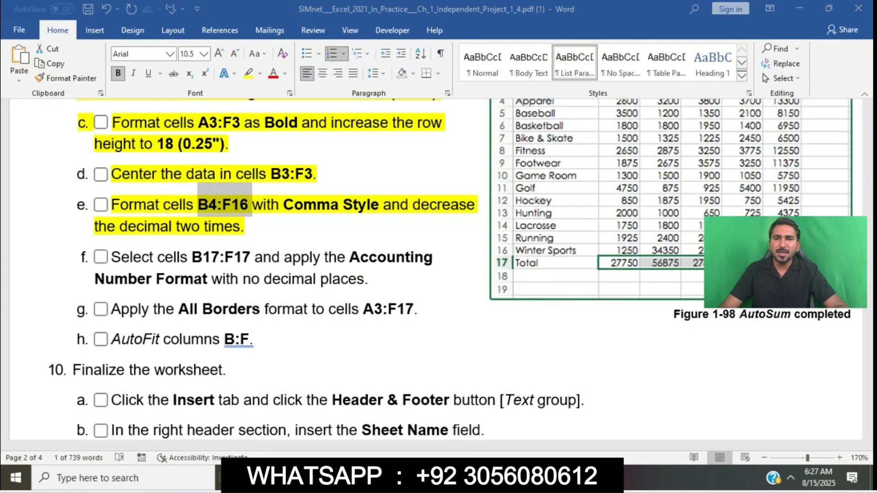
key(alt+Tab)
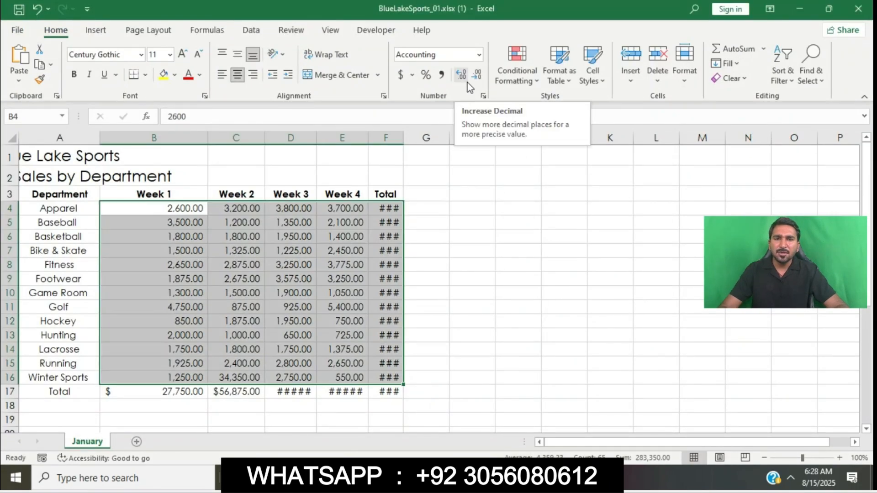
click(480, 77)
click(481, 76)
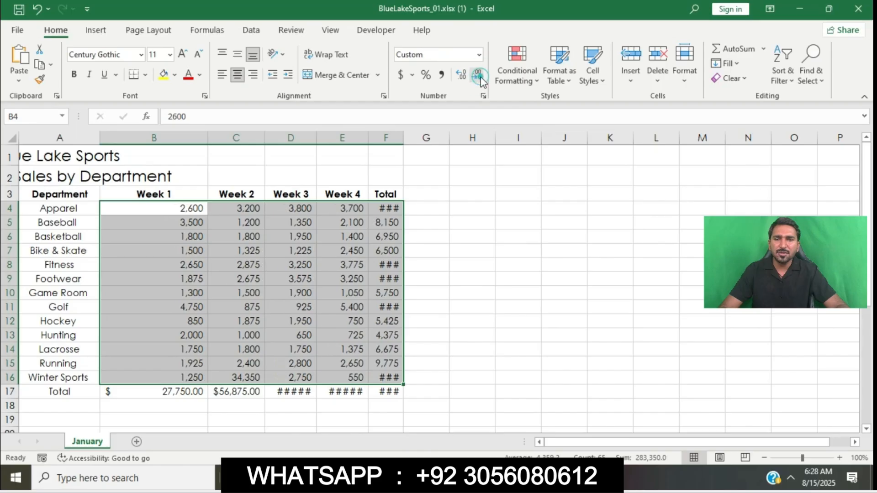
click(508, 318)
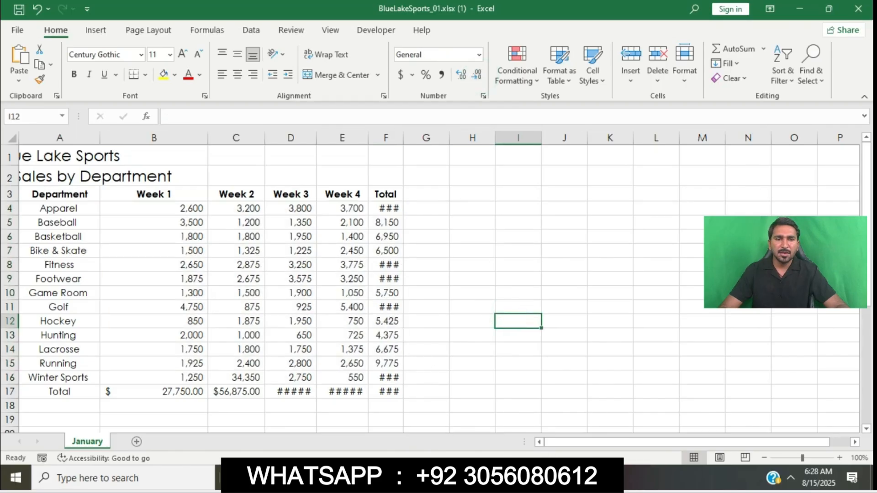
Step: Switch to the Word instructions and highlight instruction 9f, about the Accounting Number Format for B17:F17, in yellow
key(alt+Tab)
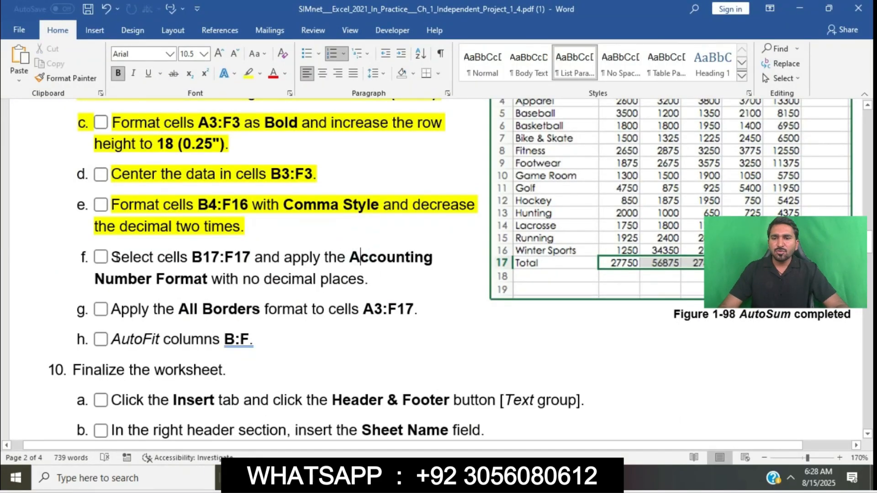
drag(112, 257, 389, 275)
click(434, 254)
key(Right)
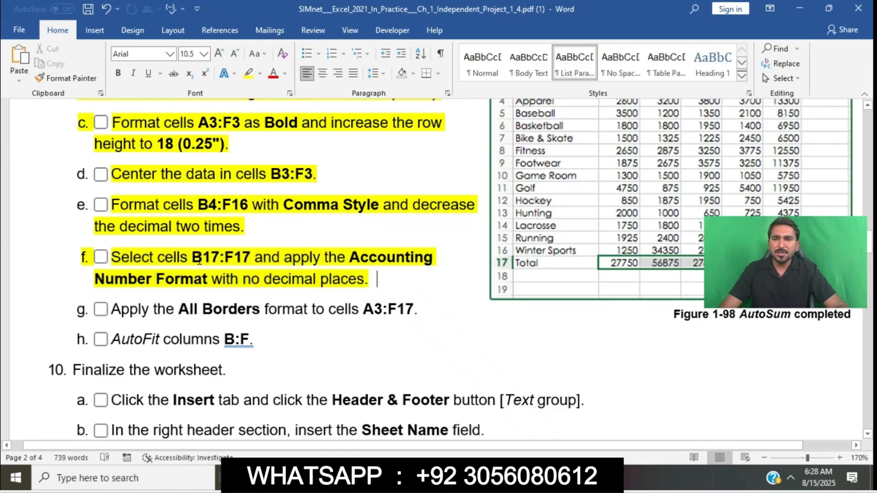
Step: Select the total cells B17:F17 in the Excel workbook and apply the Accounting Number Format, following instruction 9f in Word
drag(192, 259, 253, 258)
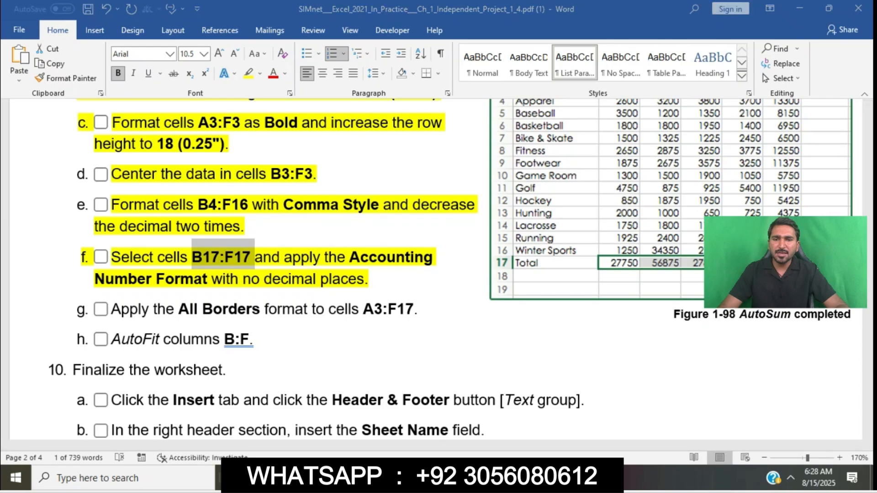
key(alt+Tab)
click(22, 117)
text(B17:F17)
key(Return)
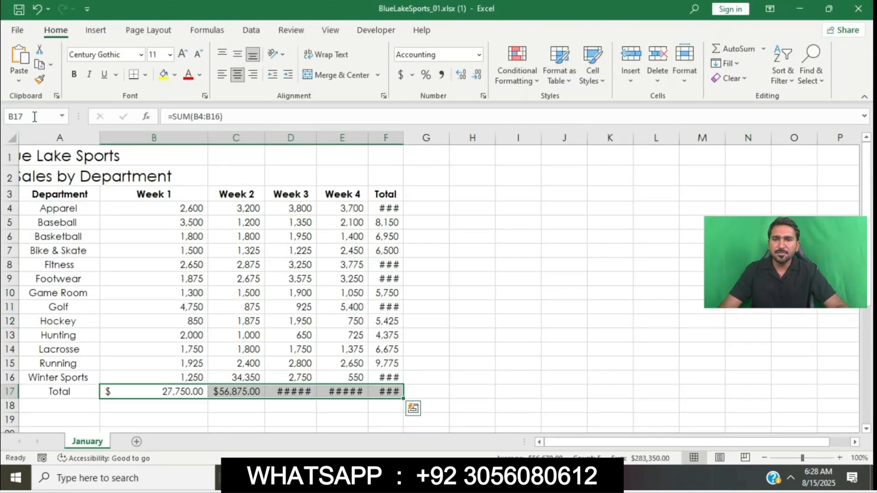
key(alt+Tab)
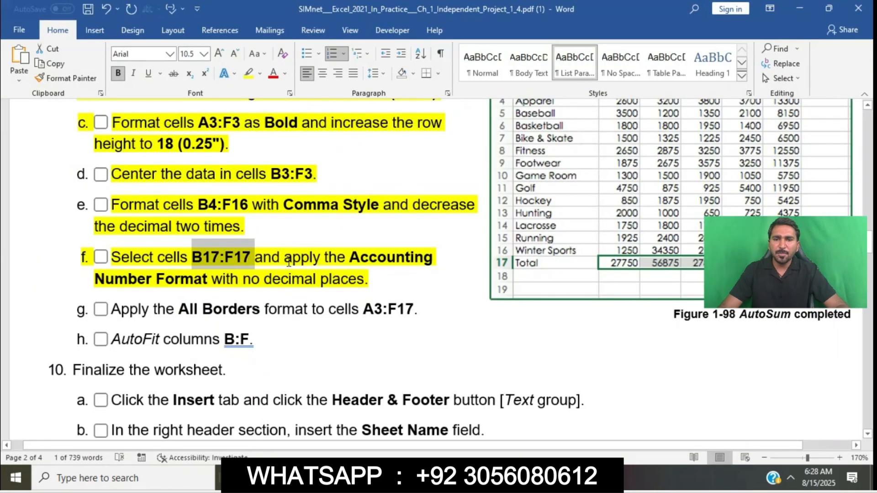
drag(288, 261, 378, 280)
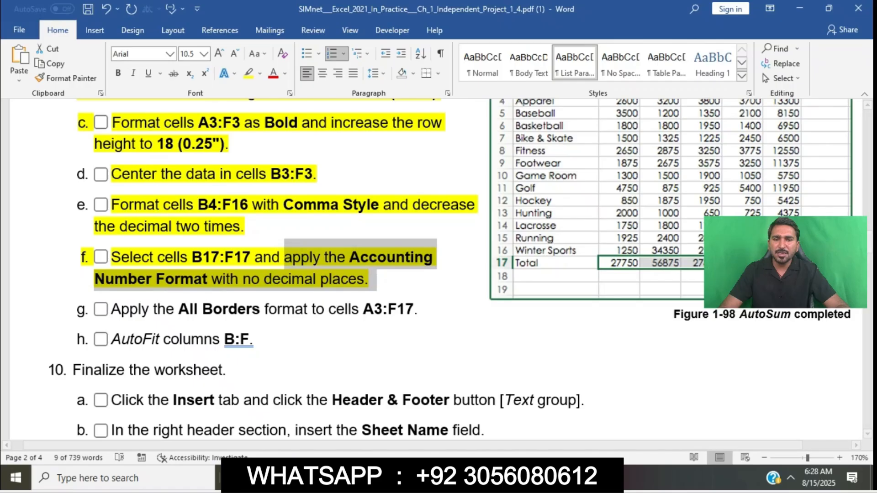
key(alt+Tab)
click(401, 75)
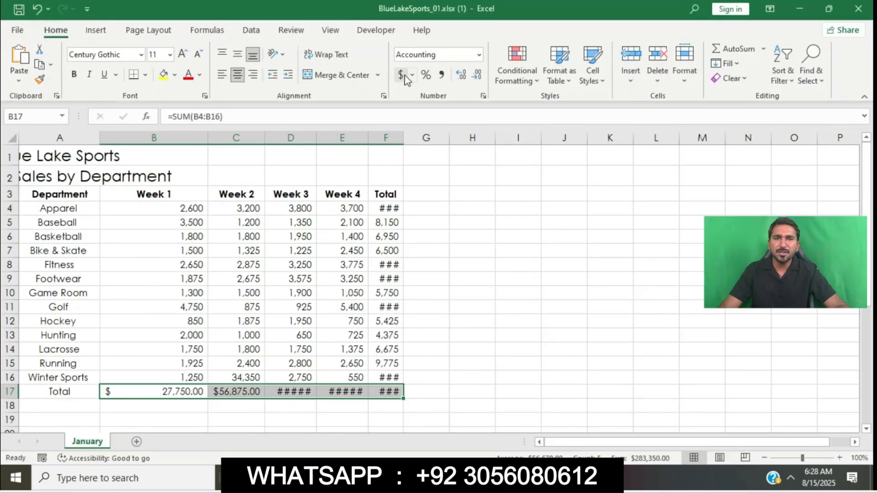
click(404, 76)
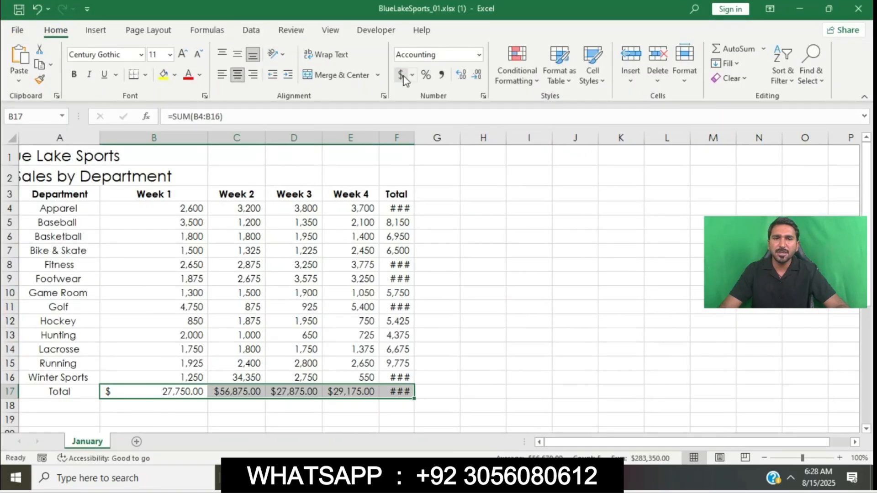
Step: Reduce the totals in B17:F17 to no decimal places and deselect the range
click(477, 74)
click(476, 75)
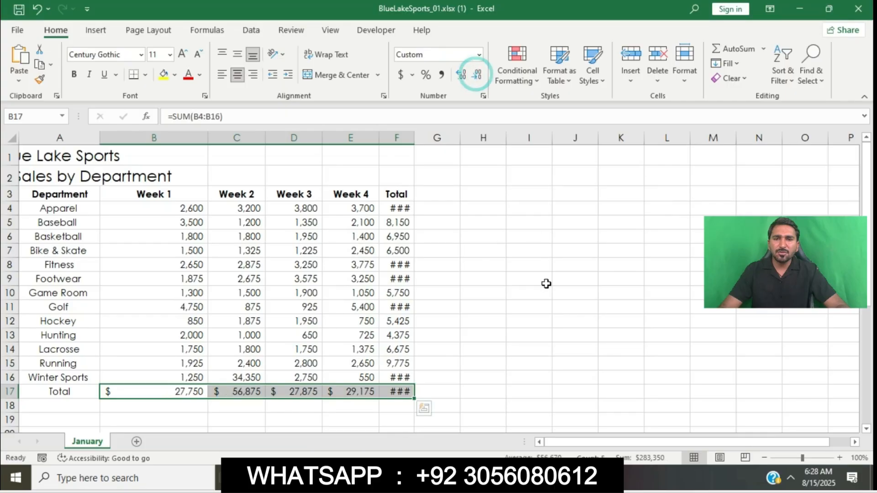
click(546, 284)
Step: Switch to the Word instructions, highlight instruction 9g about All Borders in yellow and copy its range reference A3:F17
click(406, 478)
click(344, 267)
scroll(344, 267, down, 1)
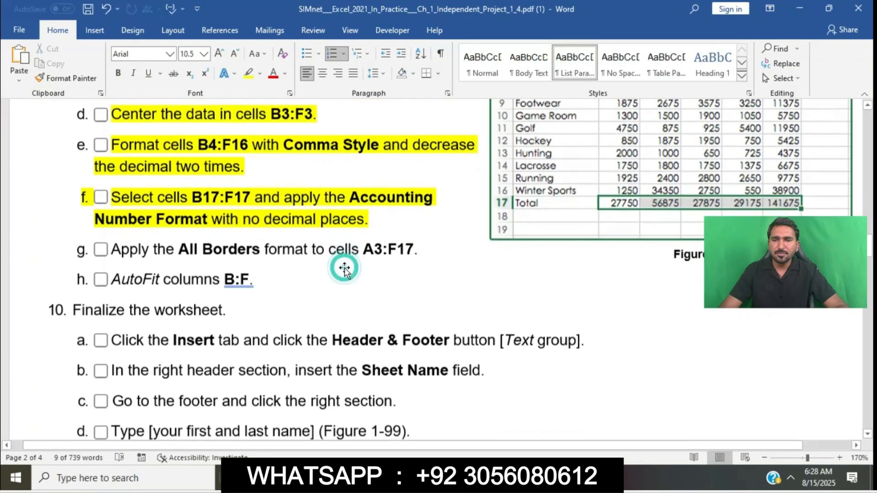
drag(112, 248, 425, 248)
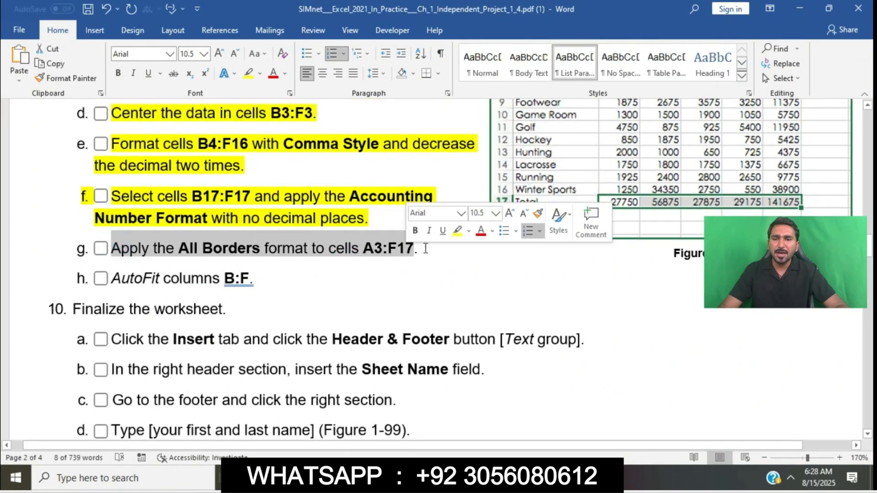
click(457, 231)
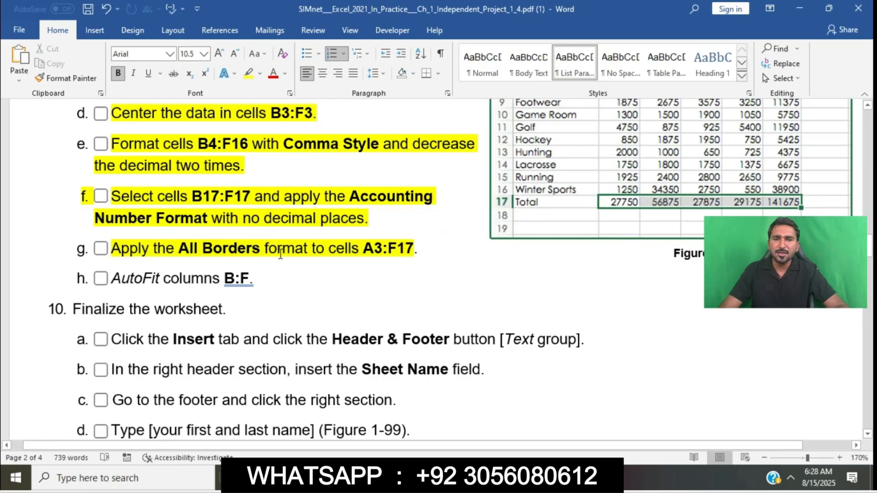
double_click(369, 249)
key(ctrl+c)
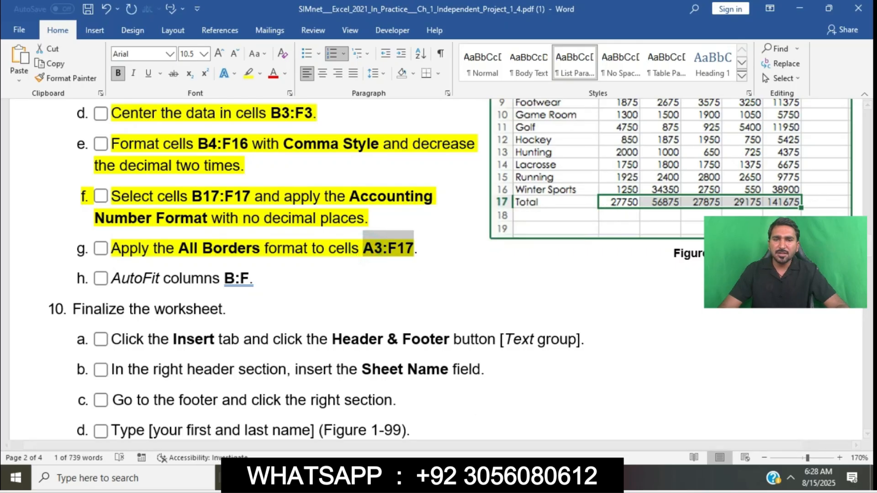
Step: Switch to the Excel workbook, select cells A3:F17 by pasting the copied range reference, and apply All Borders
click(402, 478)
click(29, 114)
key(ctrl+v)
key(Return)
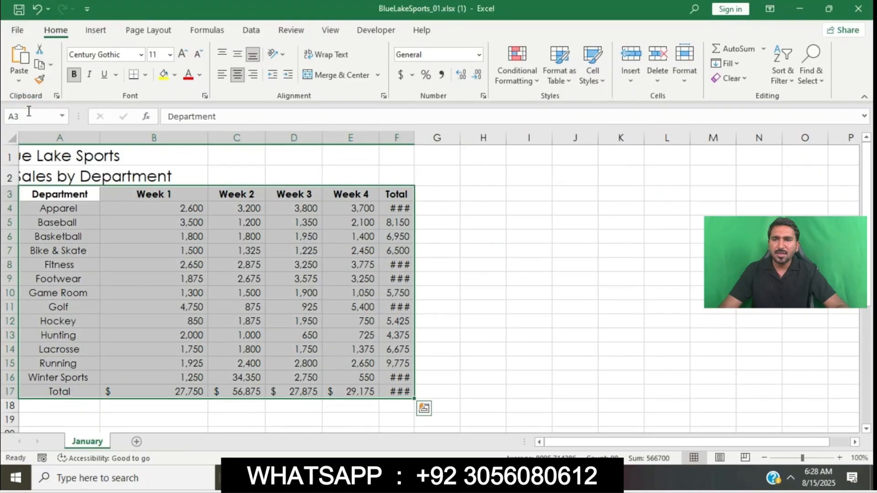
click(146, 75)
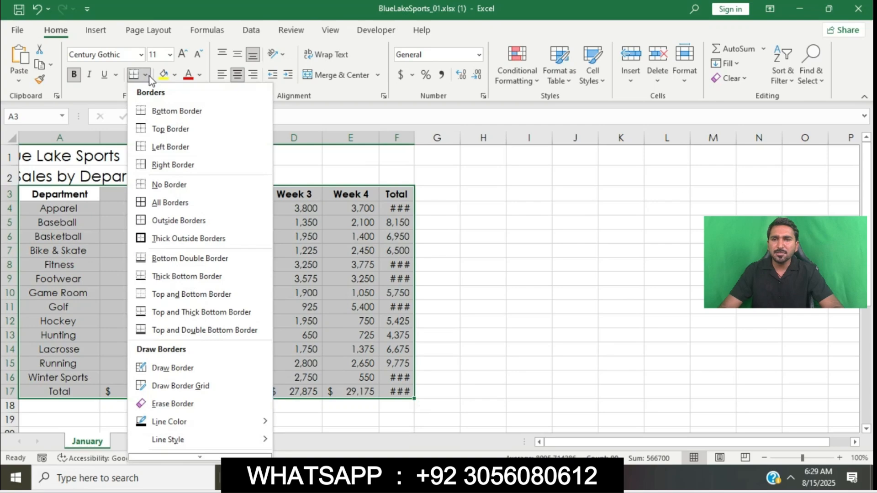
click(185, 202)
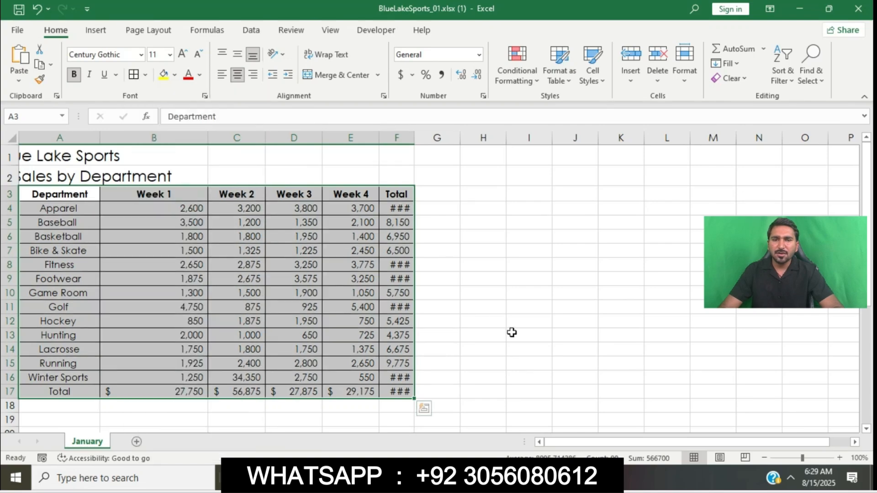
Step: Switch to the Word instructions and highlight instruction 9h, about AutoFit for columns B:F, in yellow
click(464, 479)
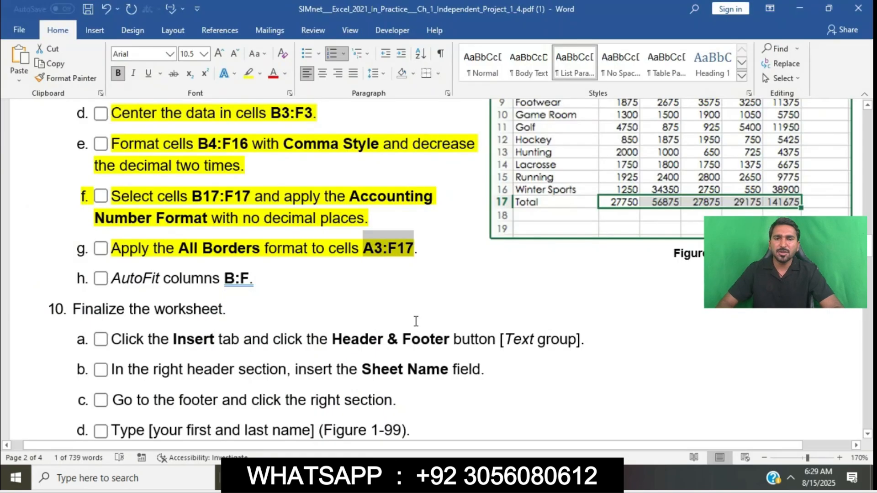
scroll(368, 298, down, 2)
drag(112, 188, 259, 188)
click(303, 166)
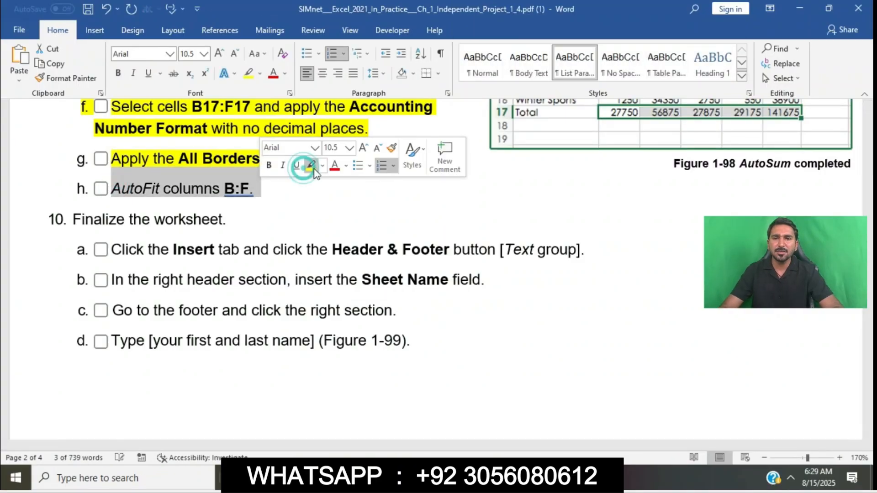
click(311, 165)
click(251, 201)
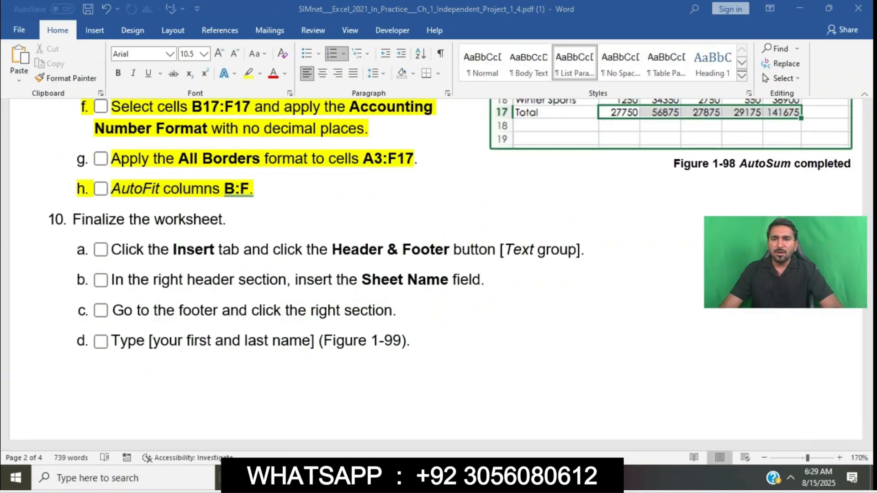
Step: Switch to the Excel workbook, select columns B:F and apply AutoFit Column Width
key(alt+Tab)
drag(167, 138, 388, 138)
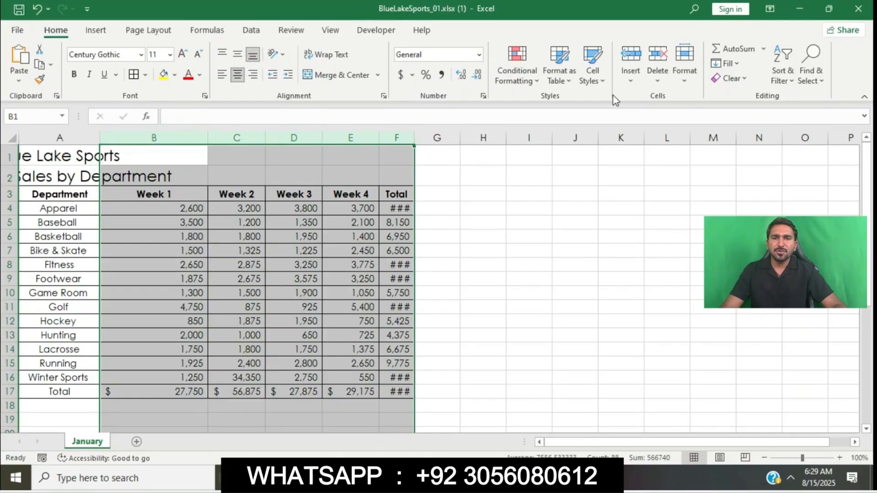
click(684, 75)
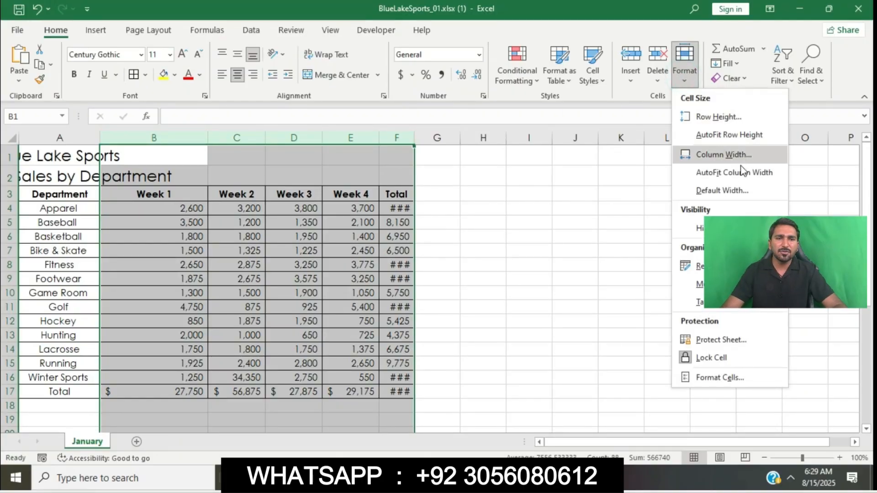
click(742, 178)
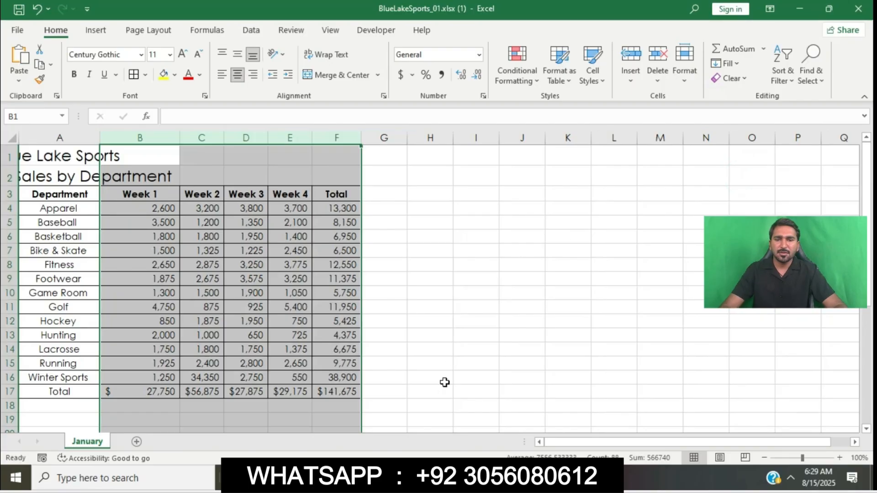
Step: Switch to the Word instructions and highlight the heading of instruction 10 and instruction 10a in yellow
key(alt+Tab)
scroll(338, 180, down, 3)
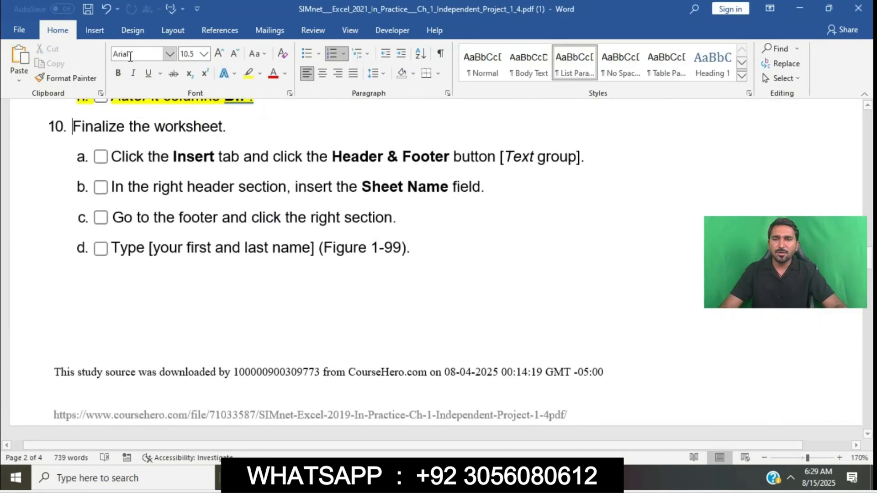
drag(73, 127, 223, 127)
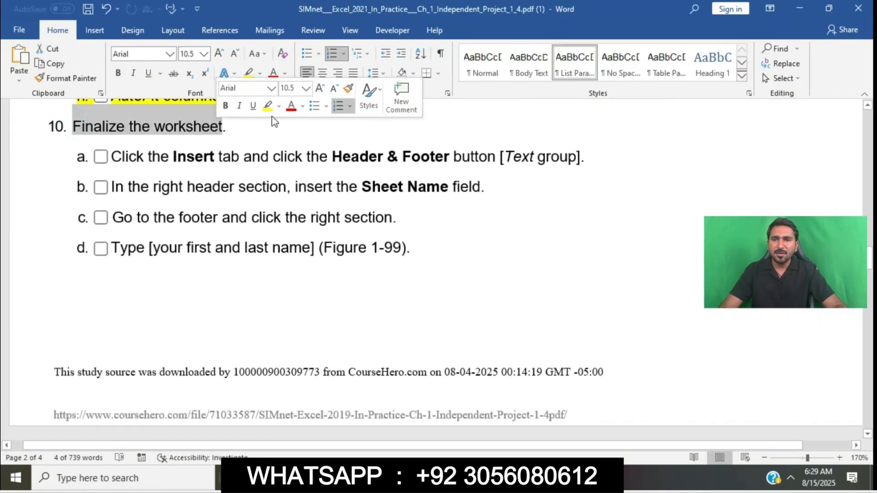
click(253, 106)
triple_click(112, 156)
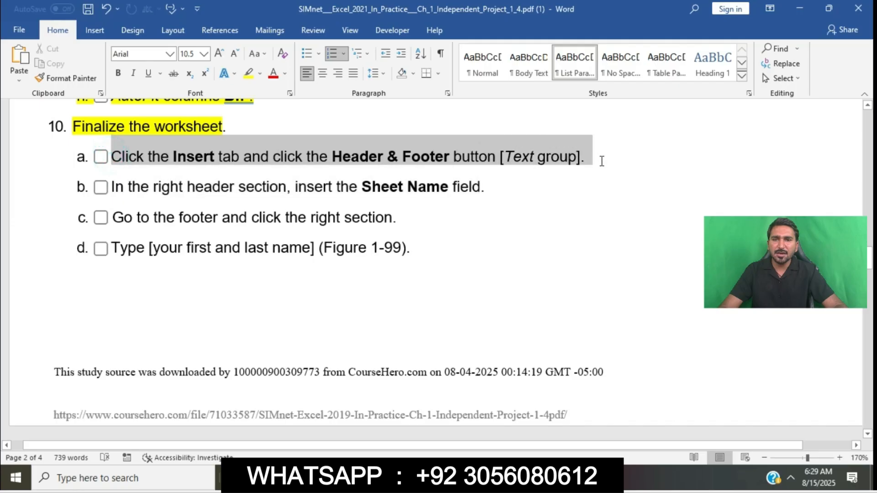
click(654, 139)
click(133, 168)
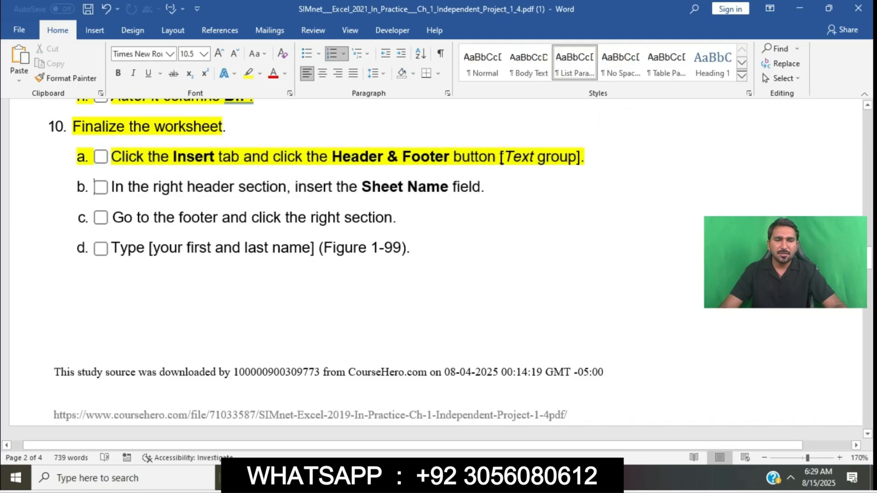
Step: Switch to the Excel workbook and open the header and footer settings in Page Setup
click(384, 478)
click(94, 32)
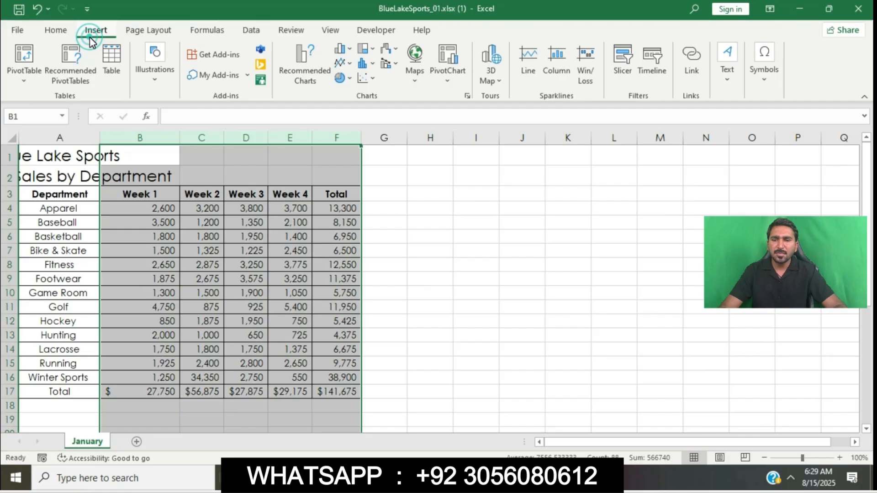
click(123, 34)
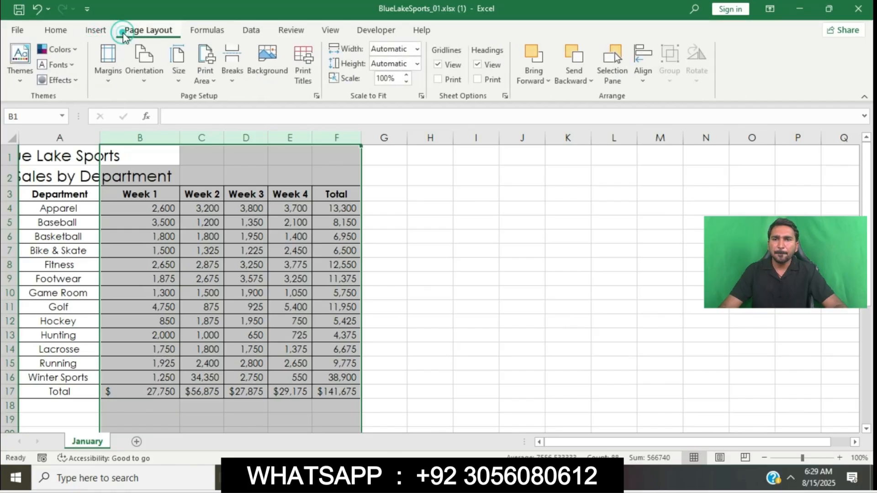
click(318, 96)
click(335, 93)
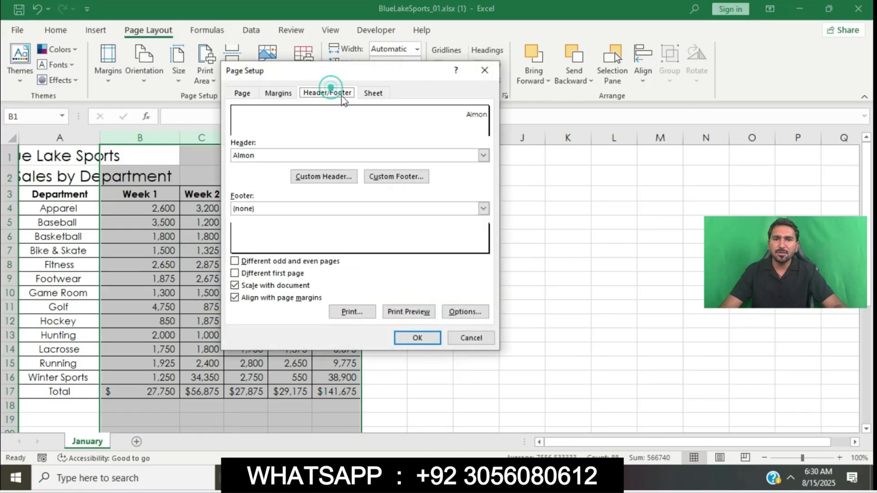
Step: Check instruction 10b in Word and, back in Excel, replace the text in the custom header's right section with the Sheet Name field
click(340, 477)
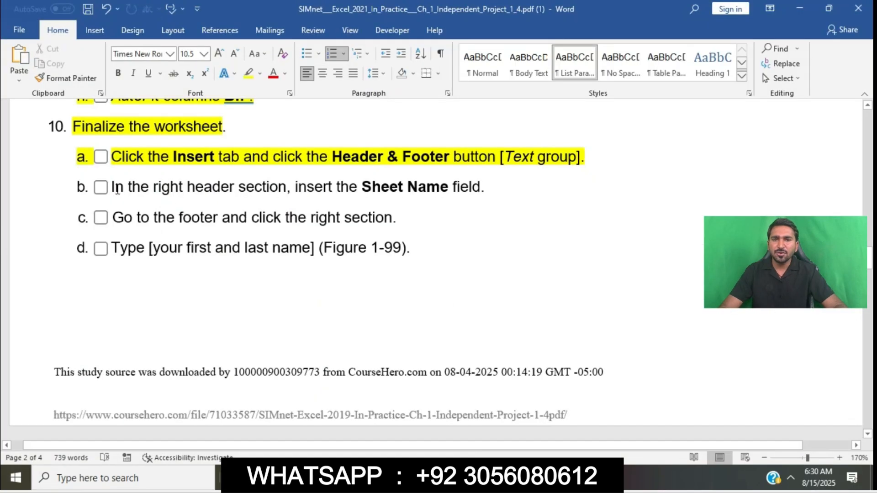
drag(117, 189, 485, 191)
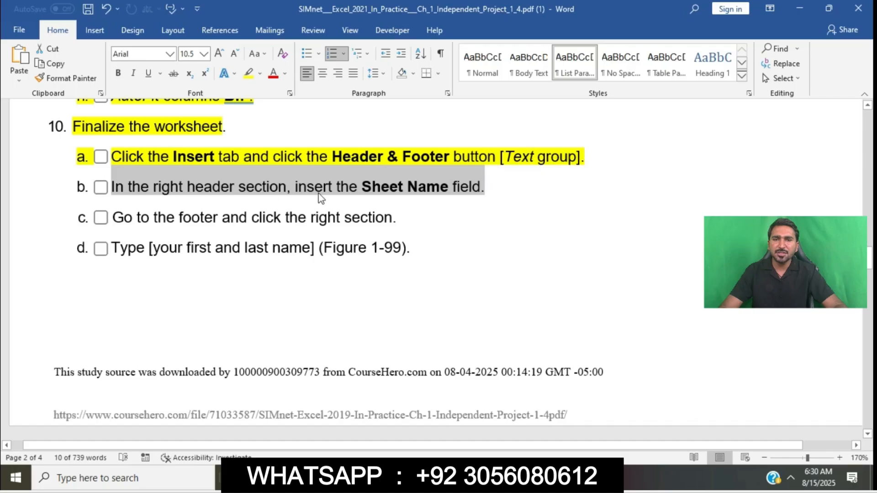
click(488, 478)
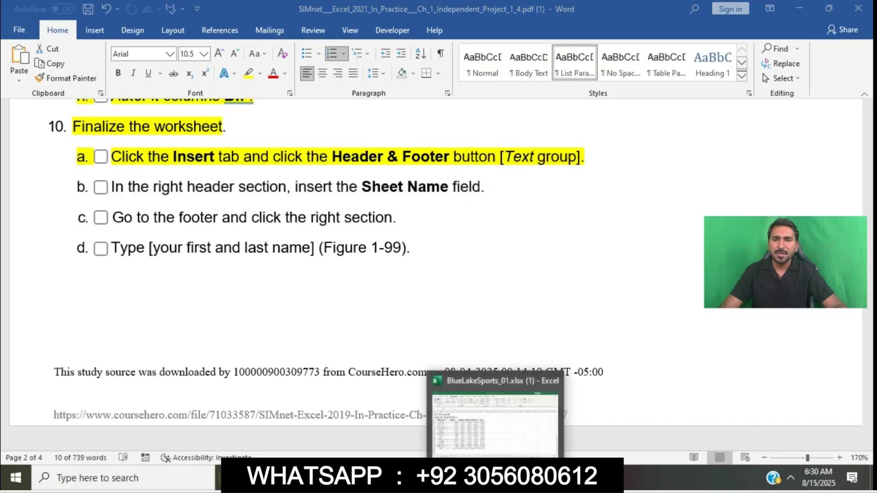
click(323, 176)
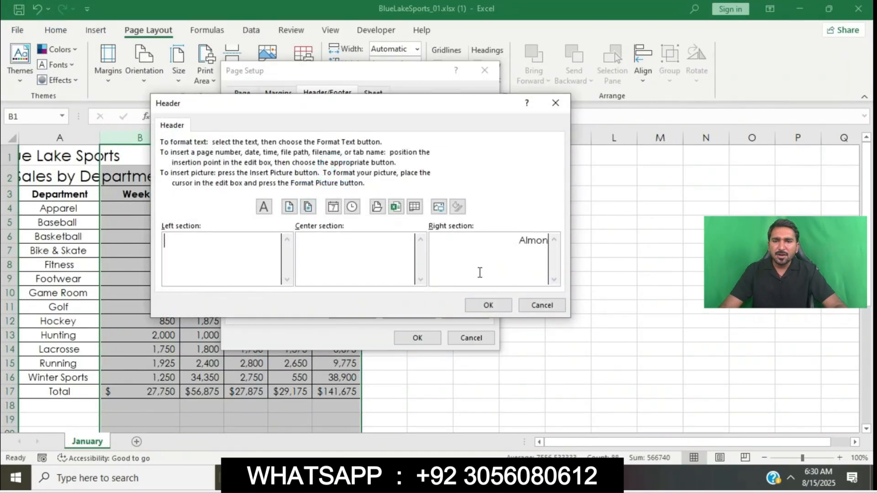
click(480, 272)
key(BackSpace)
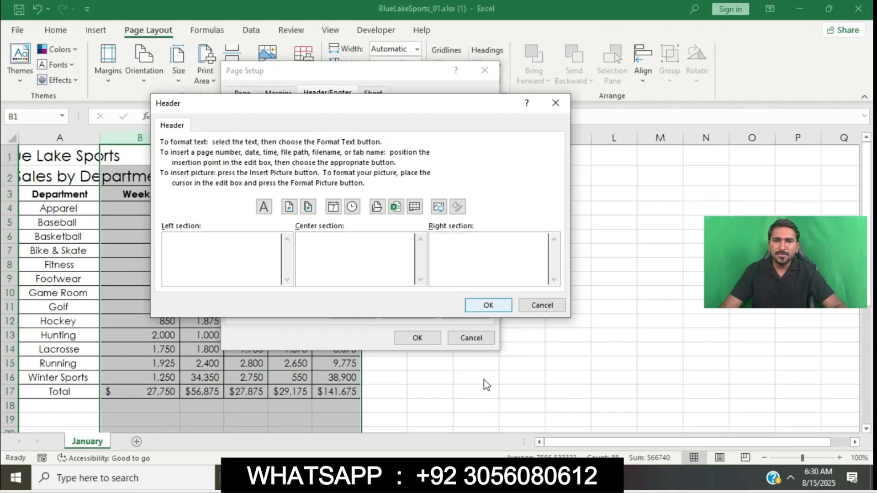
click(486, 478)
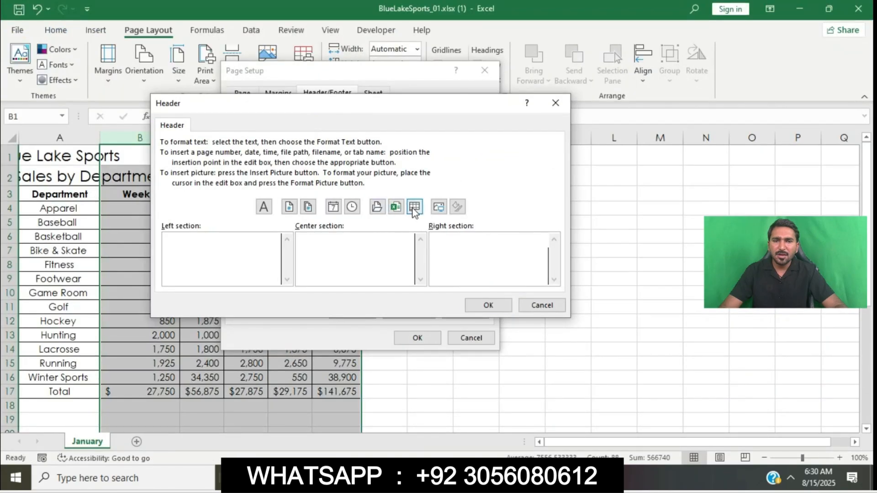
click(413, 208)
click(502, 305)
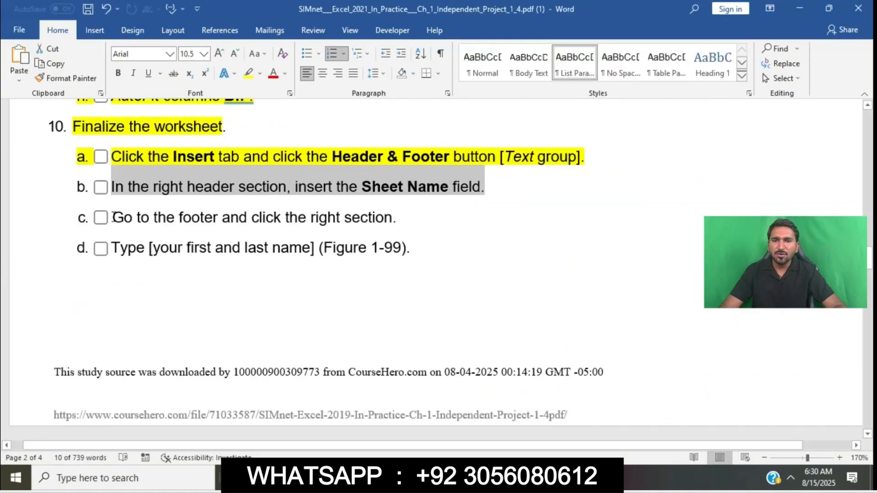
Step: Check instruction 10c in Word, open the custom footer in Excel, and highlight instructions 10b and 10c in yellow in Word
drag(114, 217, 396, 218)
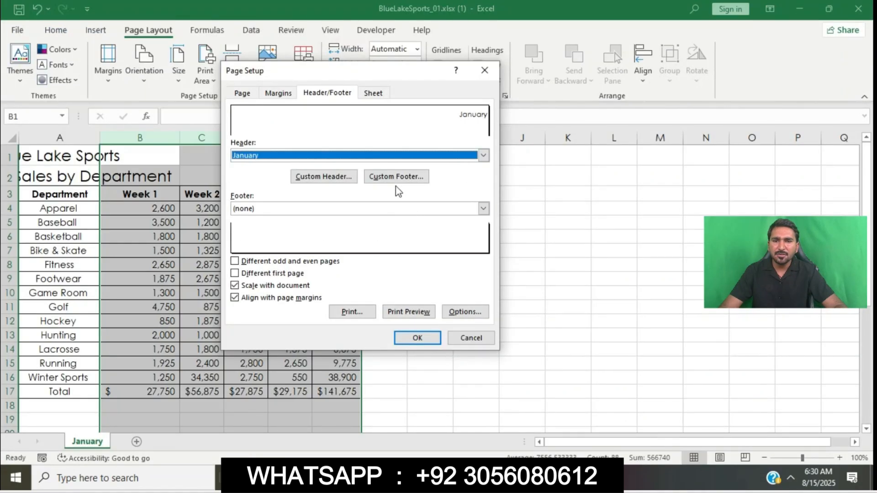
click(393, 178)
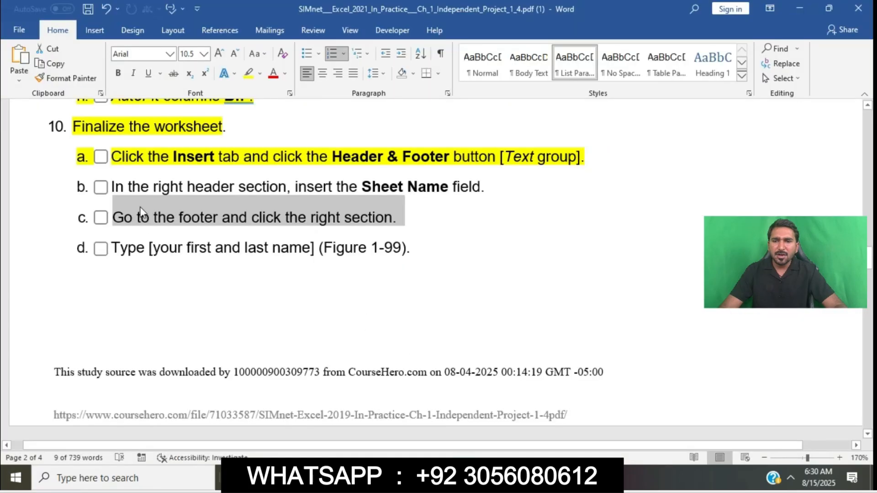
click(140, 206)
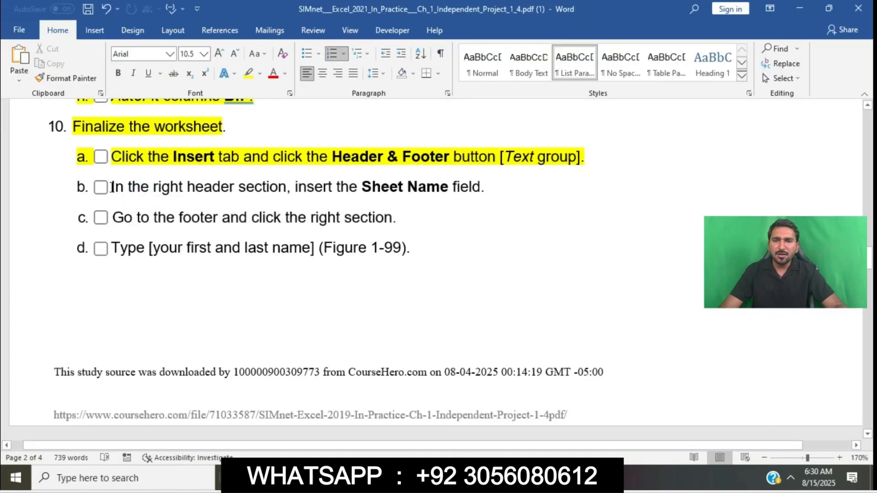
drag(111, 186, 454, 209)
click(465, 194)
click(280, 231)
scroll(280, 231, down, 1)
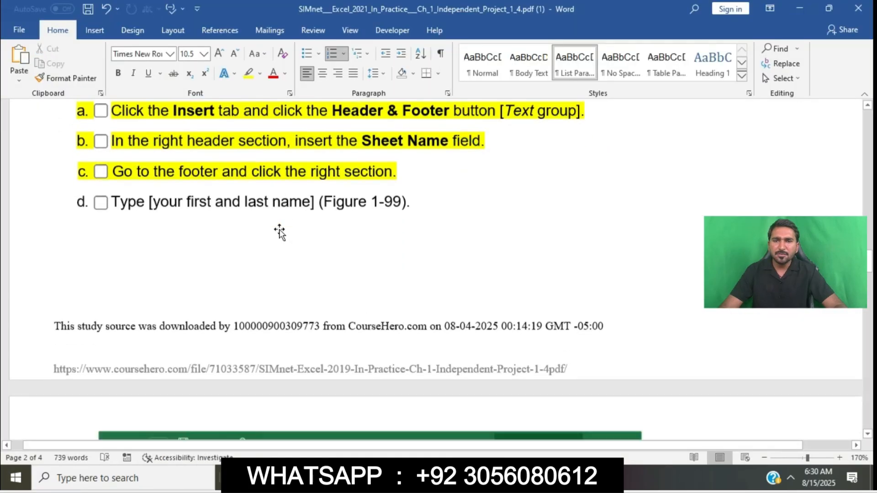
Step: Highlight instruction 10d, about typing the first and last name in the footer, in yellow
drag(117, 192, 429, 194)
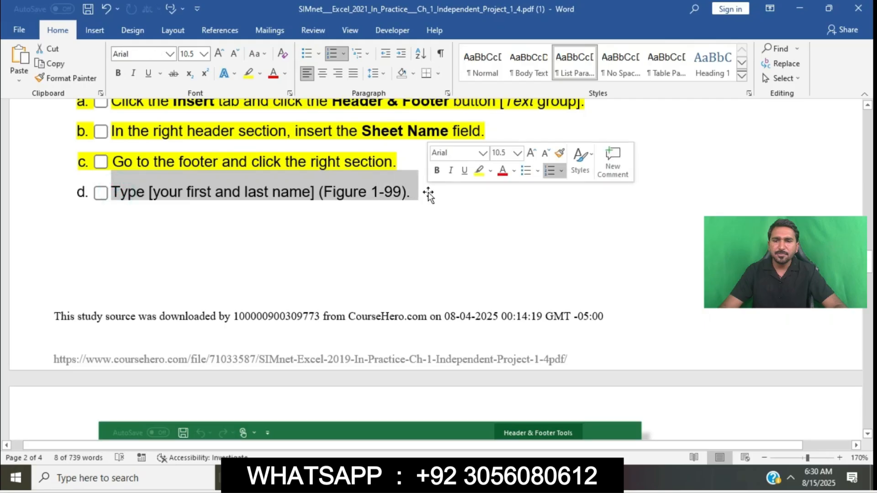
click(479, 170)
click(157, 208)
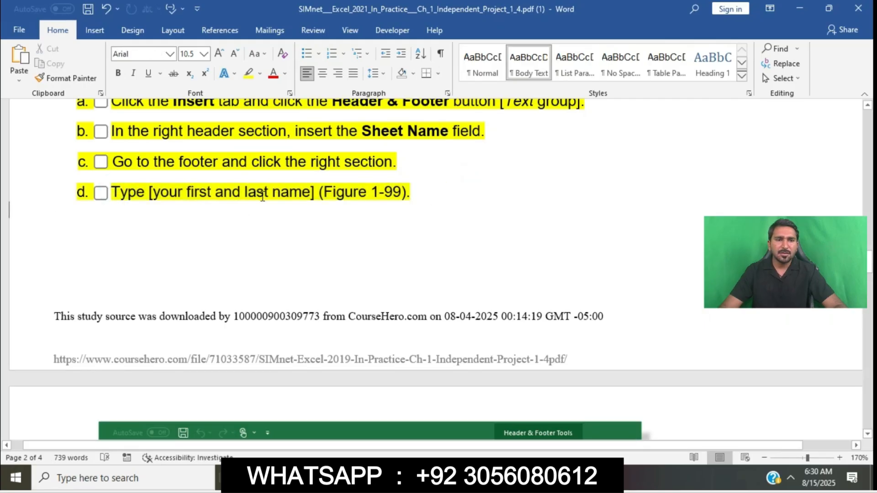
Step: Highlight instruction 10e below Figure 1-99, about returning to Normal view, in yellow
scroll(354, 209, down, 5)
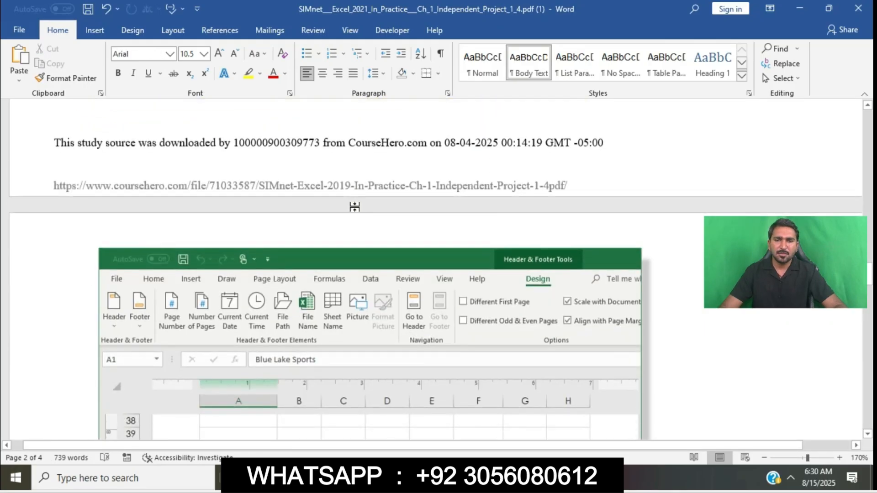
scroll(354, 209, down, 5)
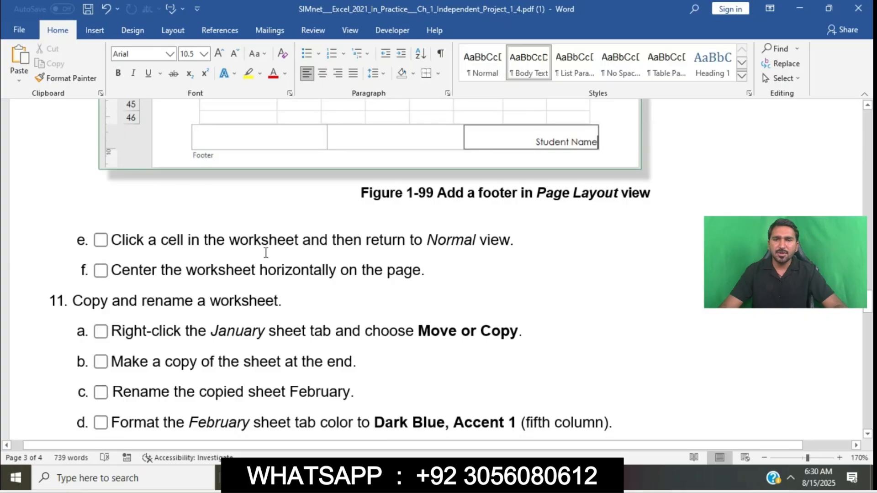
scroll(265, 252, down, 1)
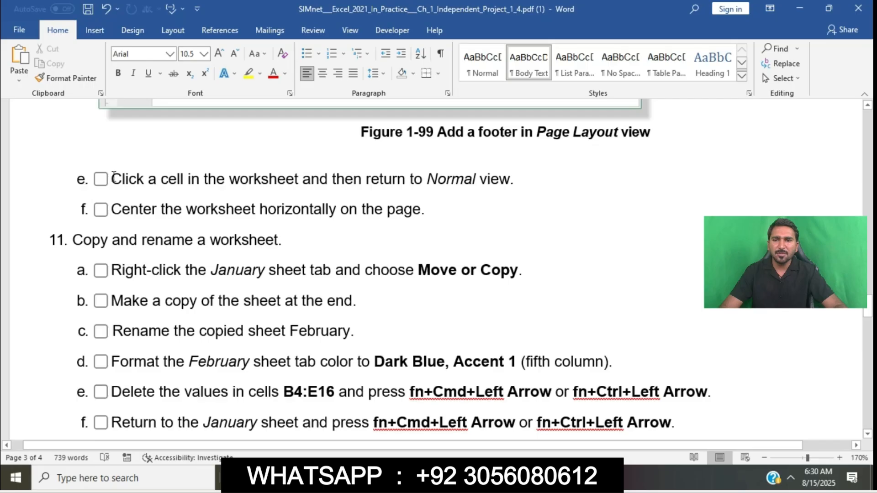
drag(113, 178, 514, 179)
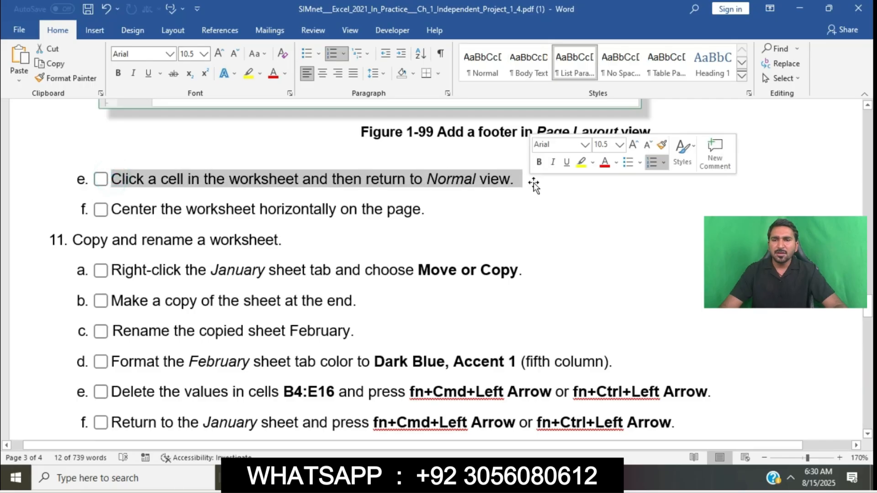
click(583, 165)
Step: Switch to Excel, accept the custom footer with no text, apply the Page Setup settings, and return to the Word instructions
click(489, 478)
click(486, 304)
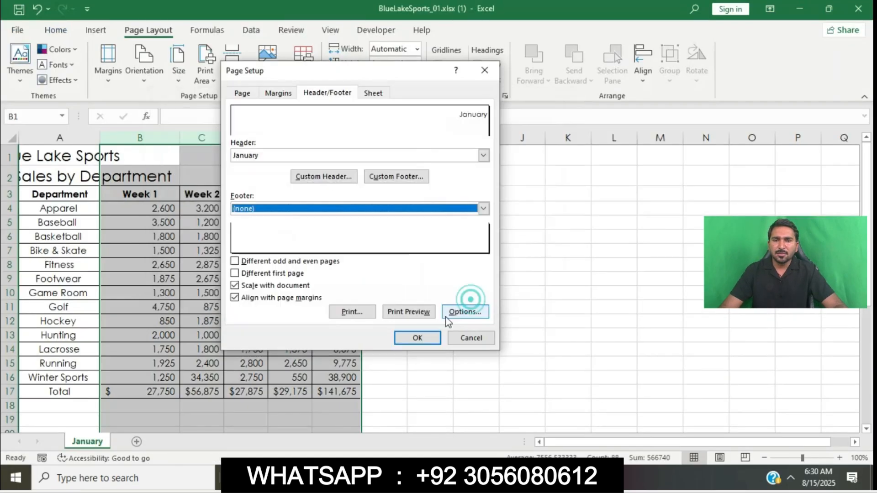
click(413, 338)
key(alt+Tab)
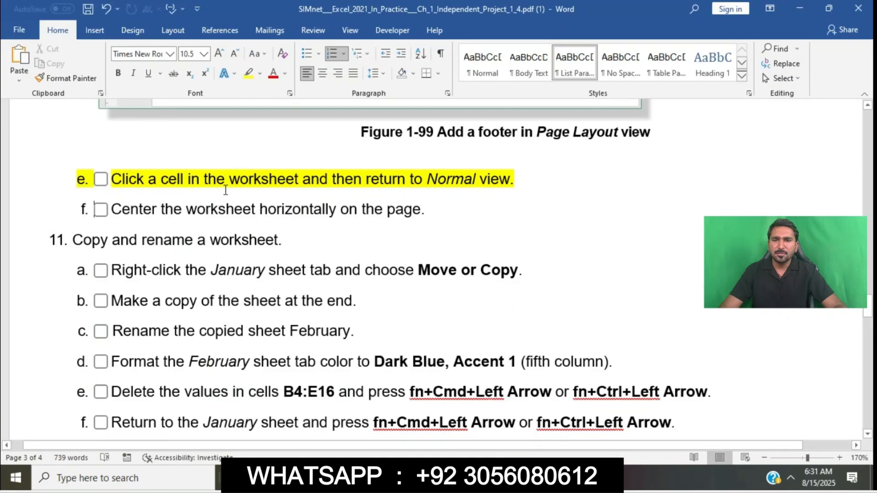
Step: Switch to Excel, select empty cell H6, and check the workbook view options for Normal view
key(alt+Tab)
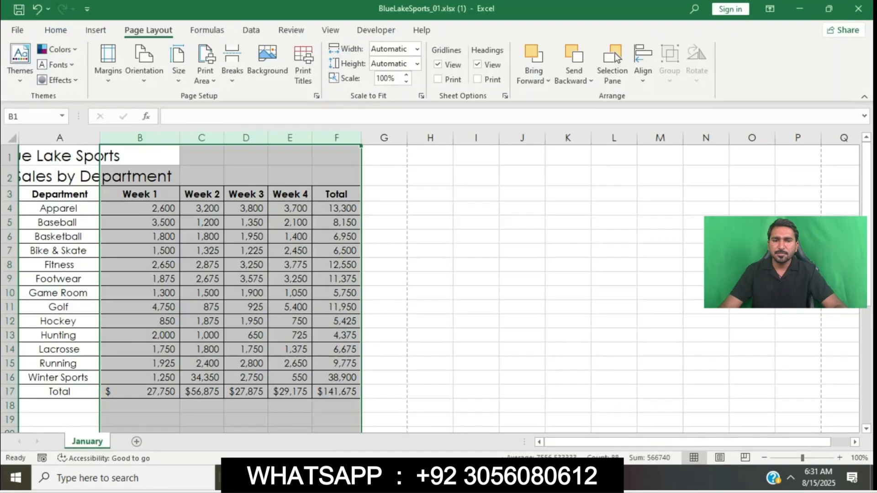
click(415, 233)
click(330, 30)
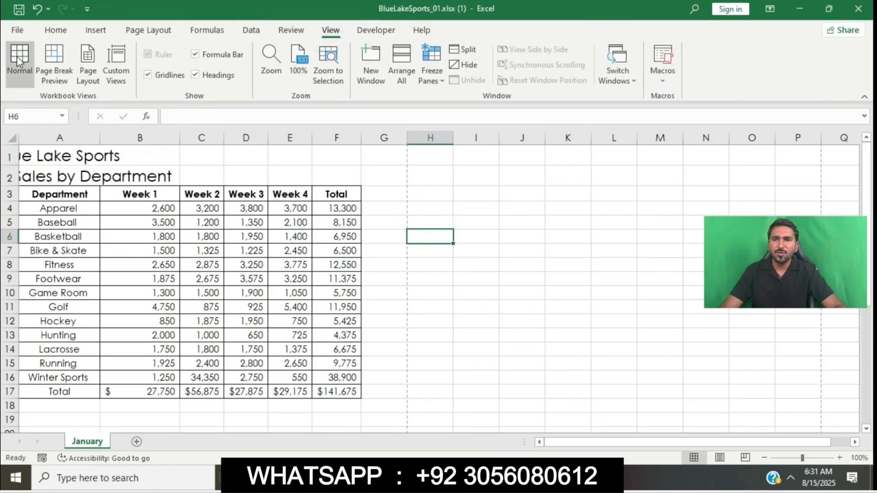
Step: Return to Word and highlight instruction 10f, about centering the worksheet horizontally on the page, in yellow
key(alt+Tab)
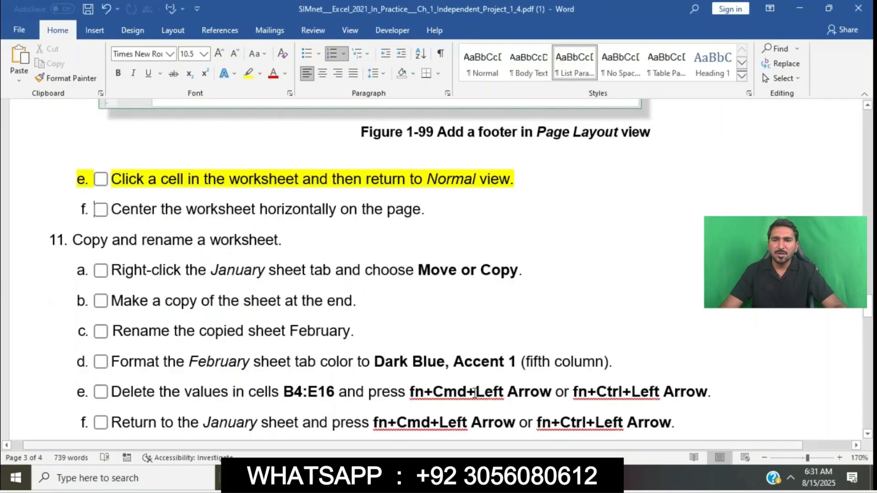
drag(116, 209, 425, 210)
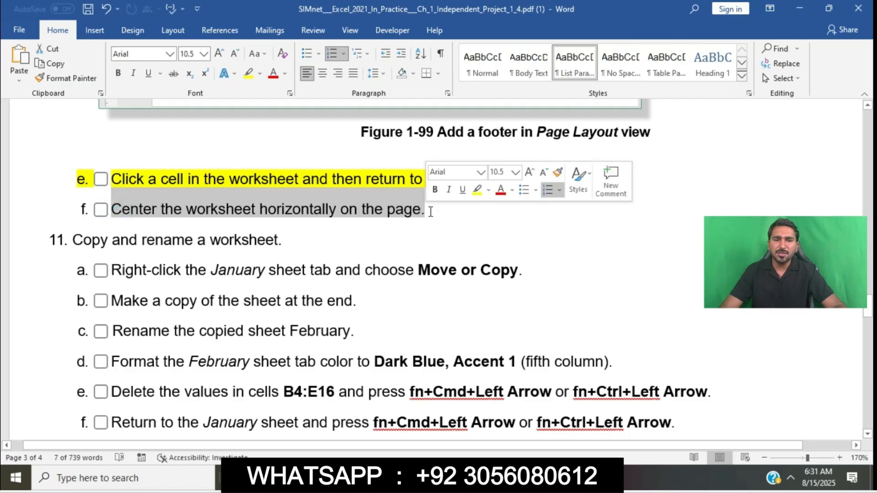
click(477, 190)
key(Right)
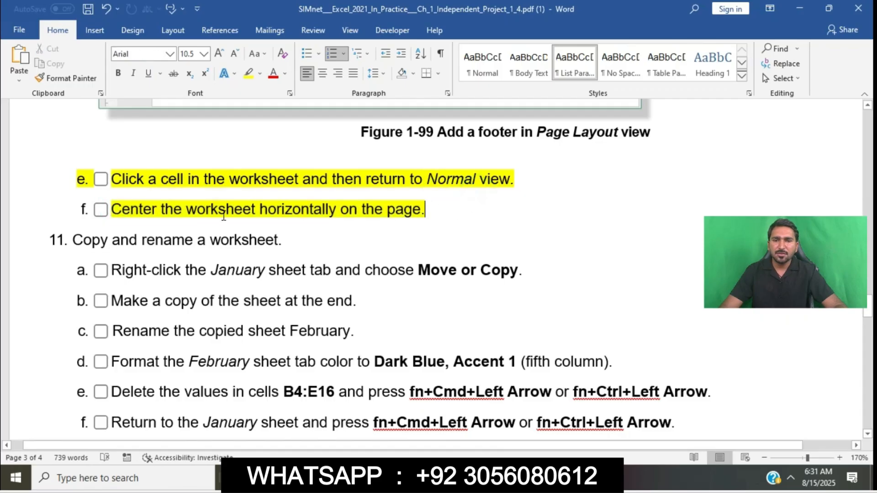
Step: Switch to Excel, center the January worksheet horizontally on the page in Page Setup, and select an empty cell
key(alt+Tab)
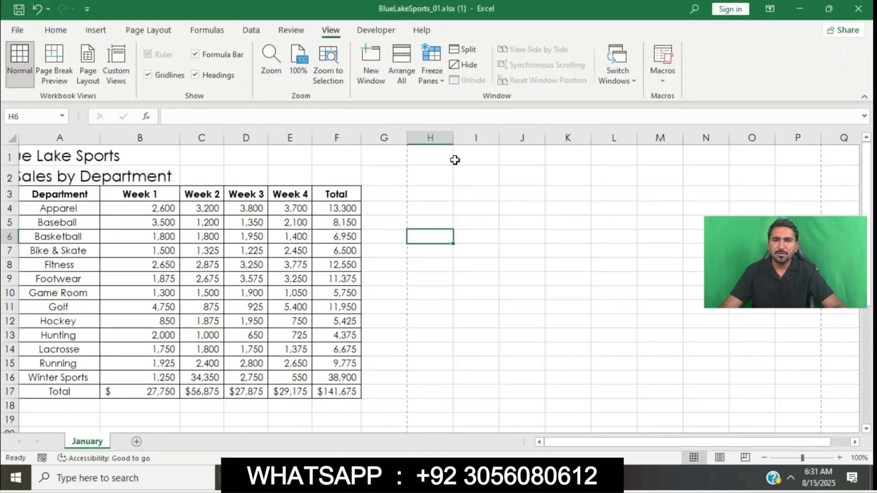
click(168, 31)
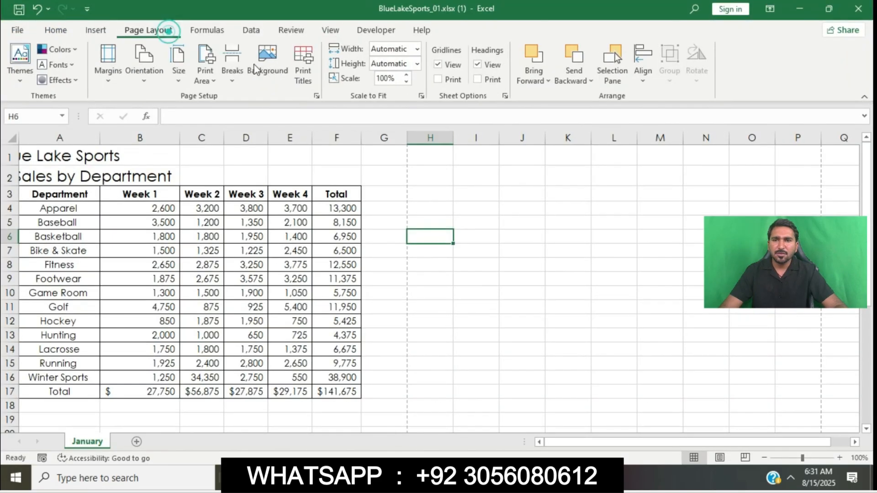
click(317, 96)
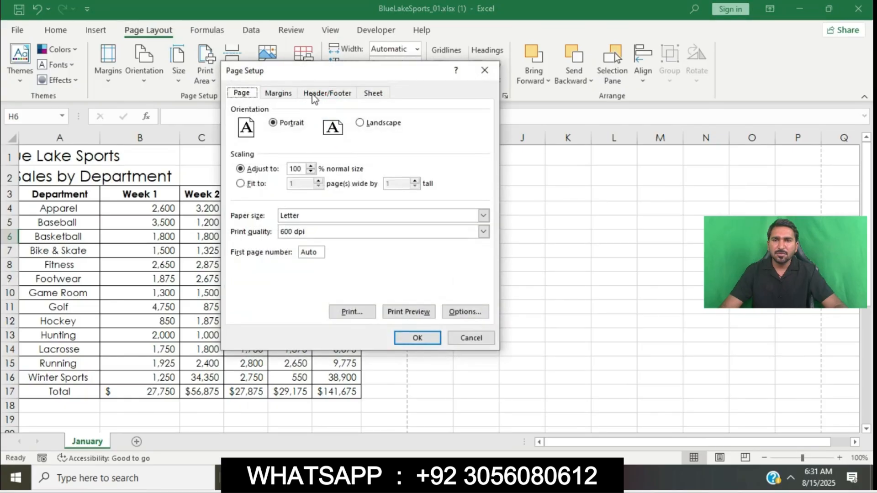
click(289, 93)
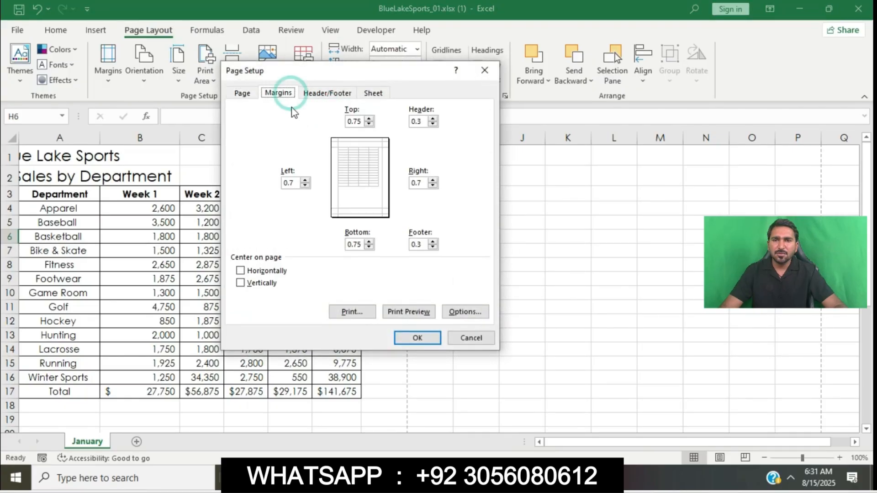
click(241, 270)
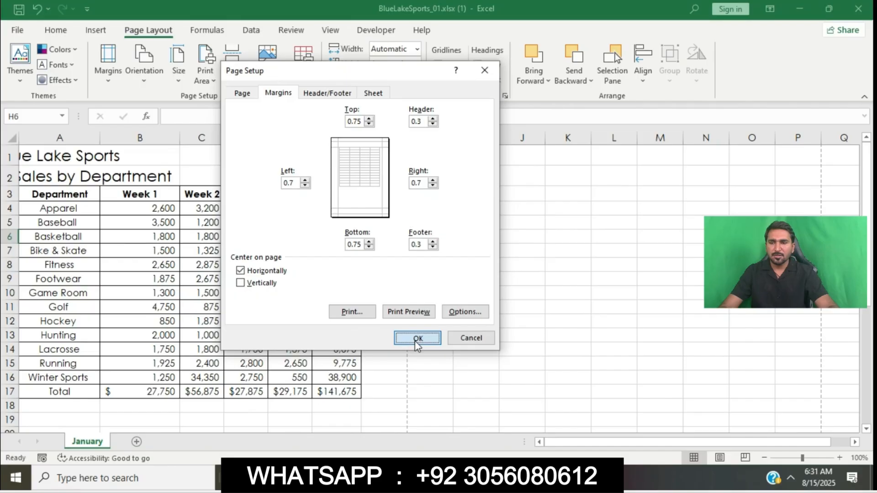
click(417, 339)
click(502, 355)
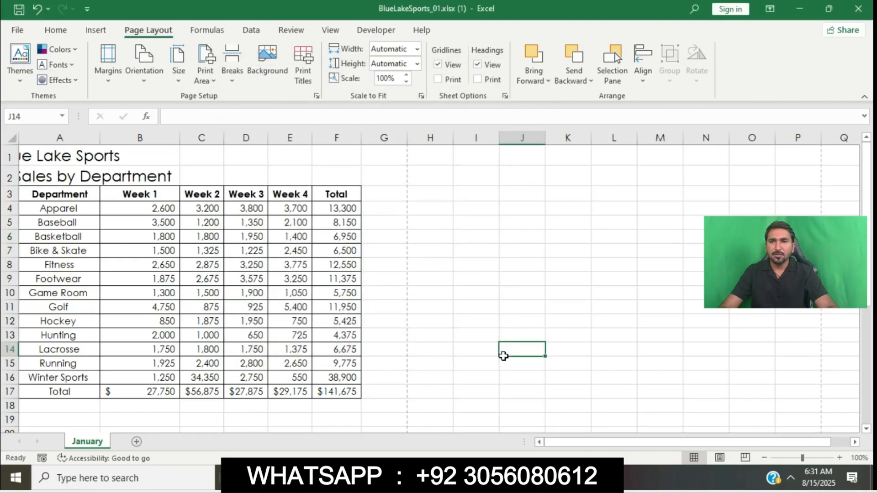